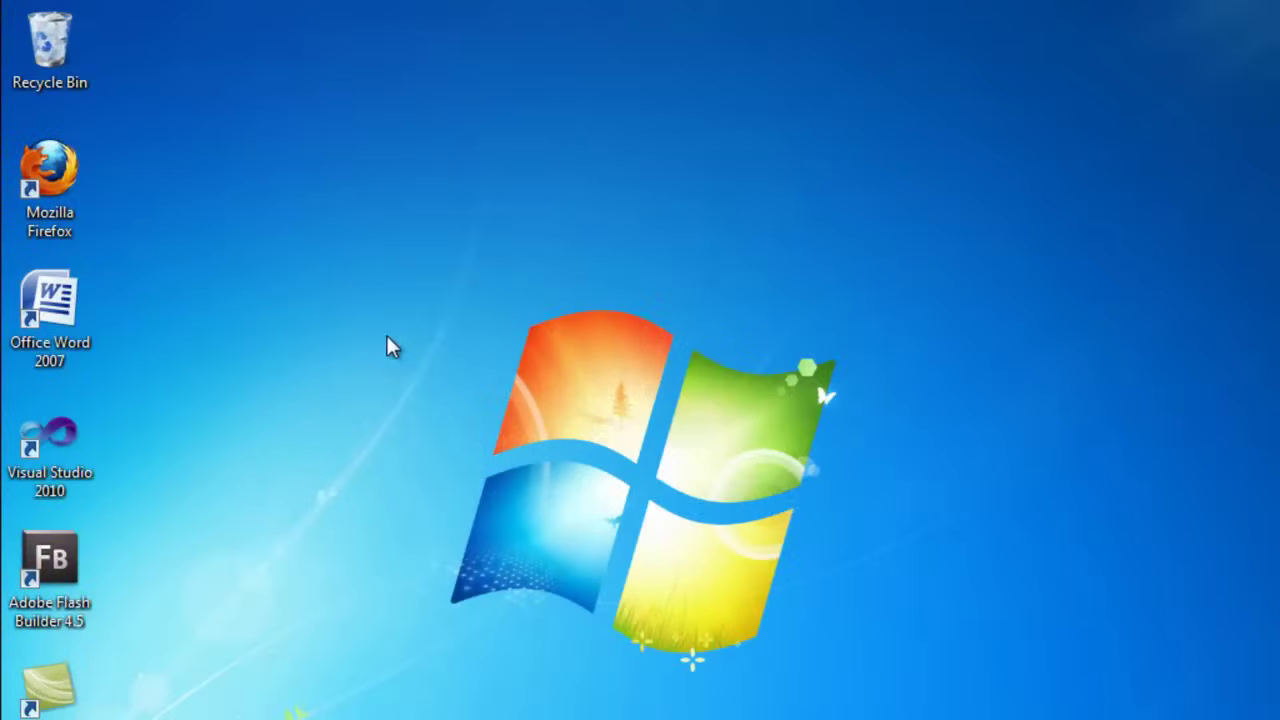
Step: Go to bitcoin.org and save the Windows installer bitcoin-0.3.24-win32-setup.exe
double_click(62, 167)
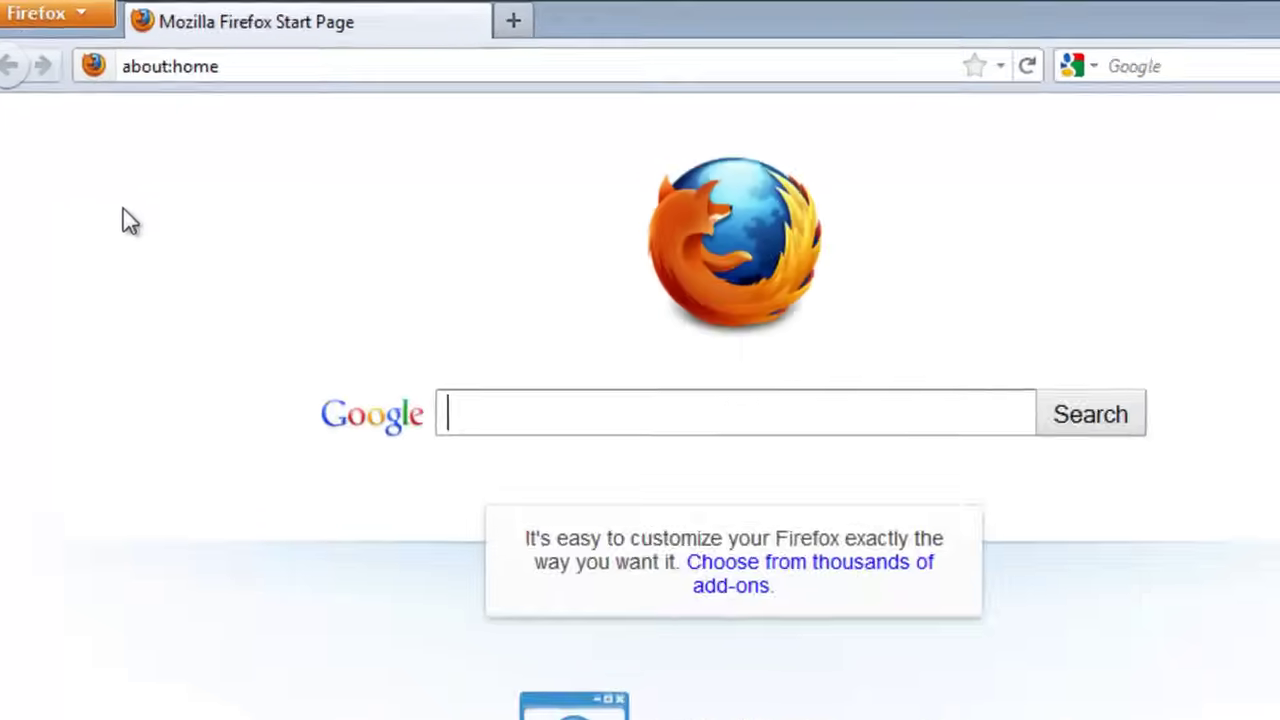
click(339, 111)
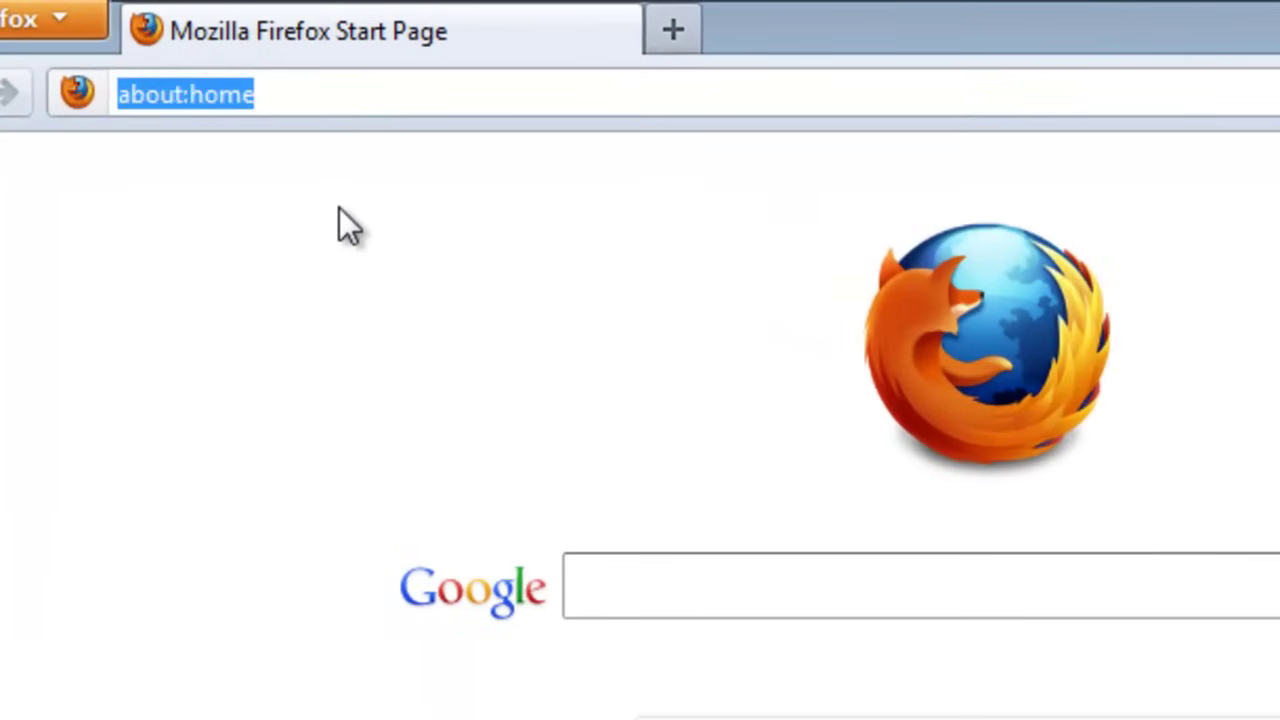
text(bitcoin.org)
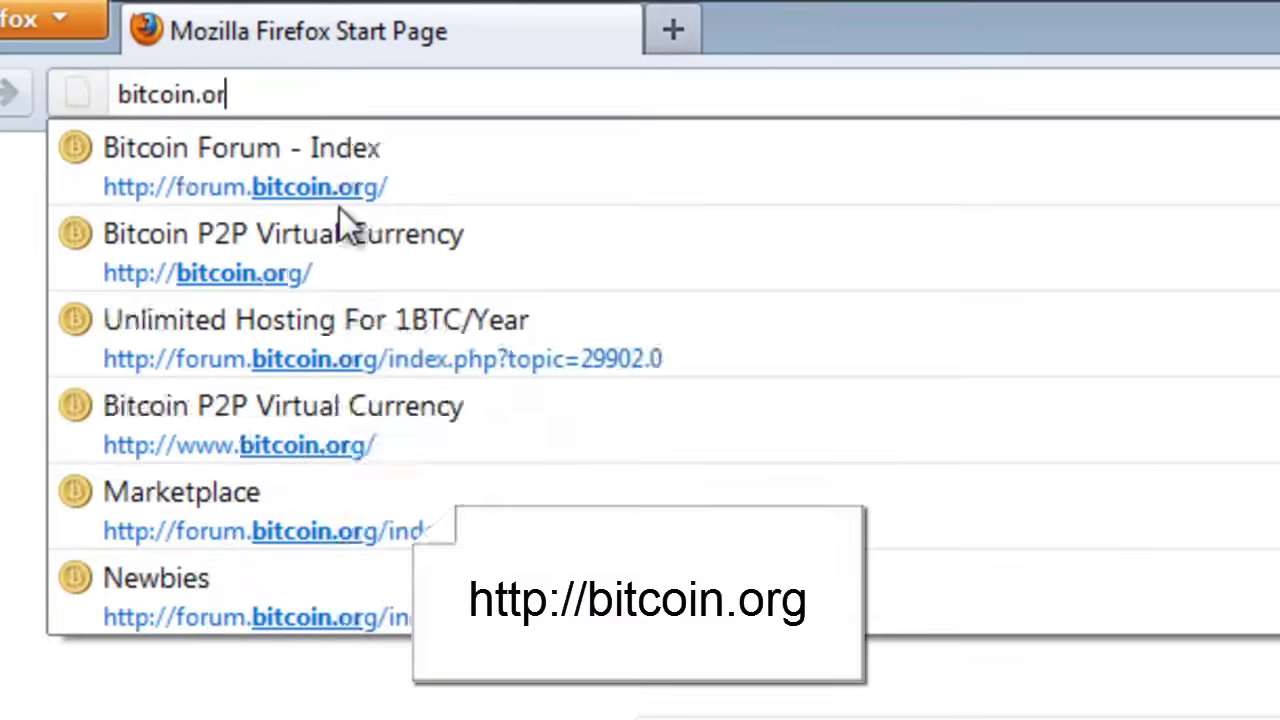
key(Return)
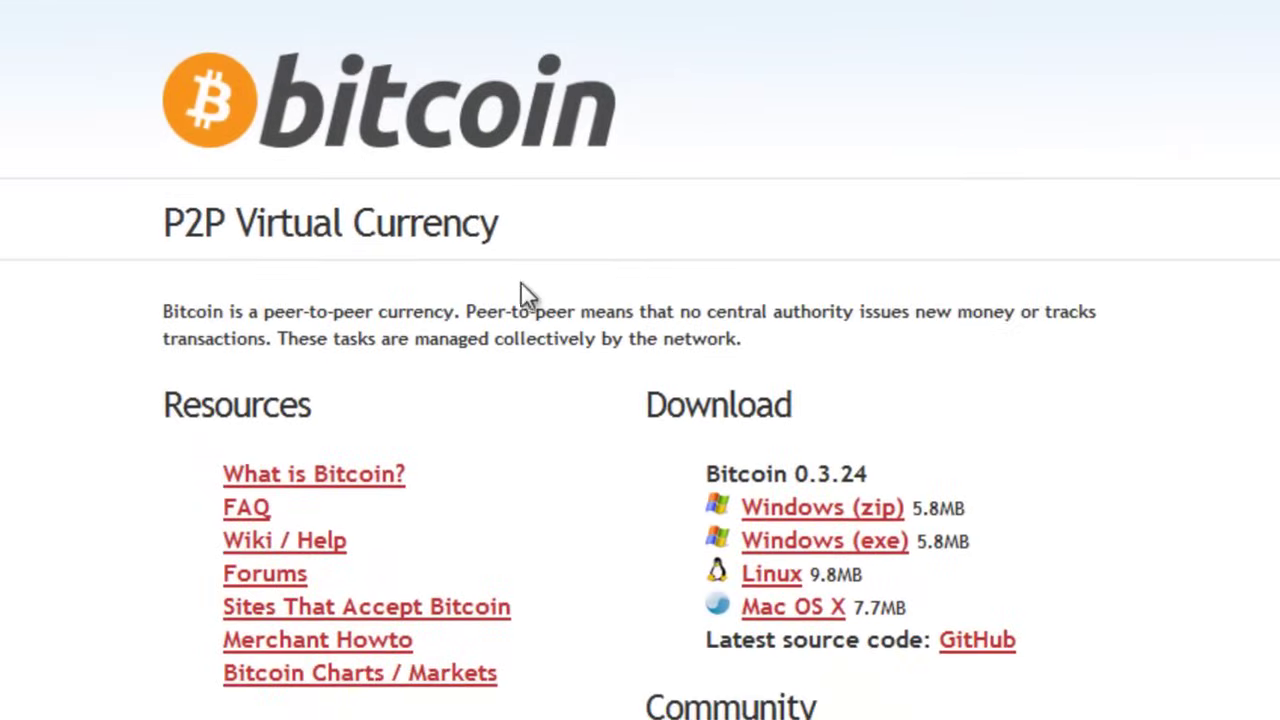
click(787, 548)
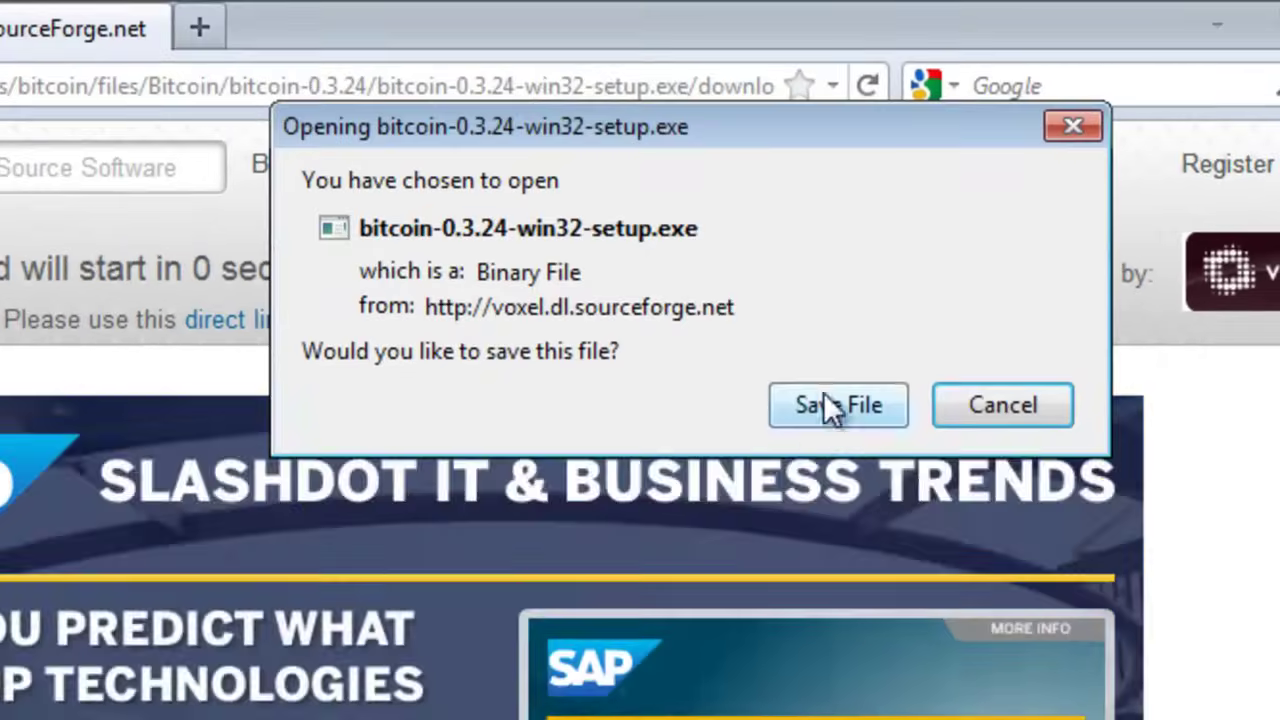
click(823, 395)
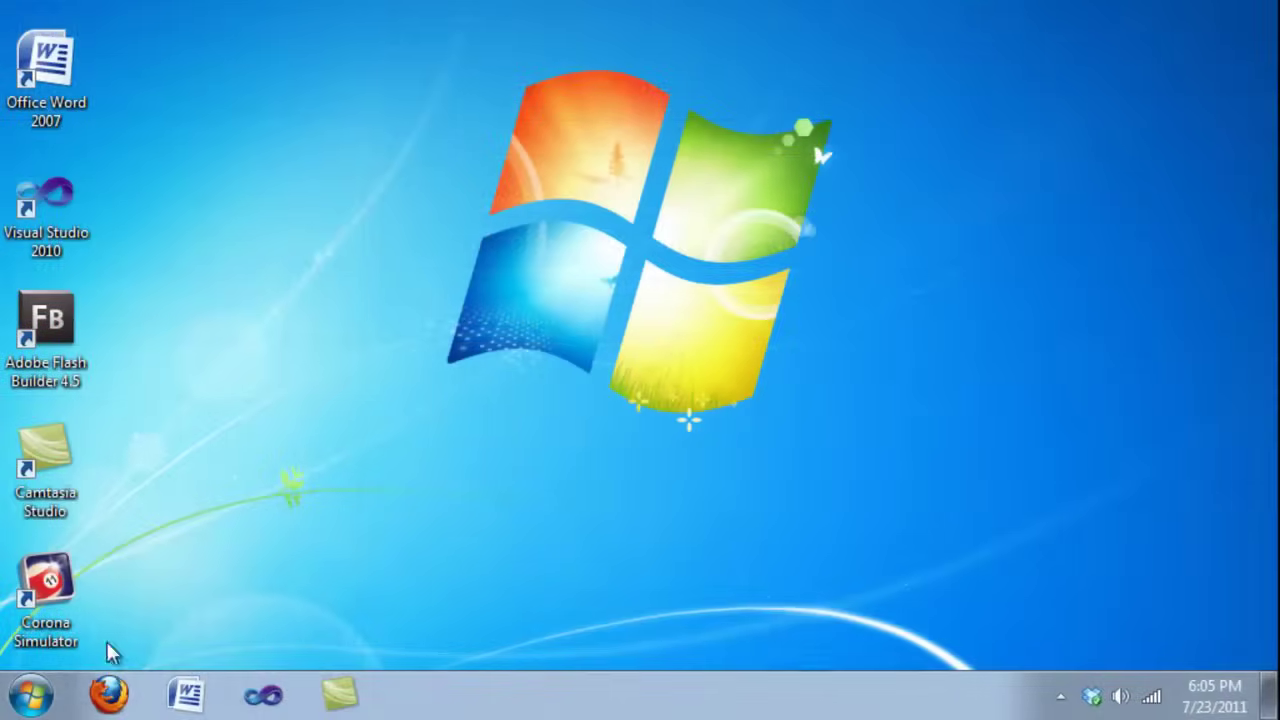
Step: Launch the Bitcoin client from the Start menu's All Programs > Bitcoin folder
click(30, 695)
click(101, 594)
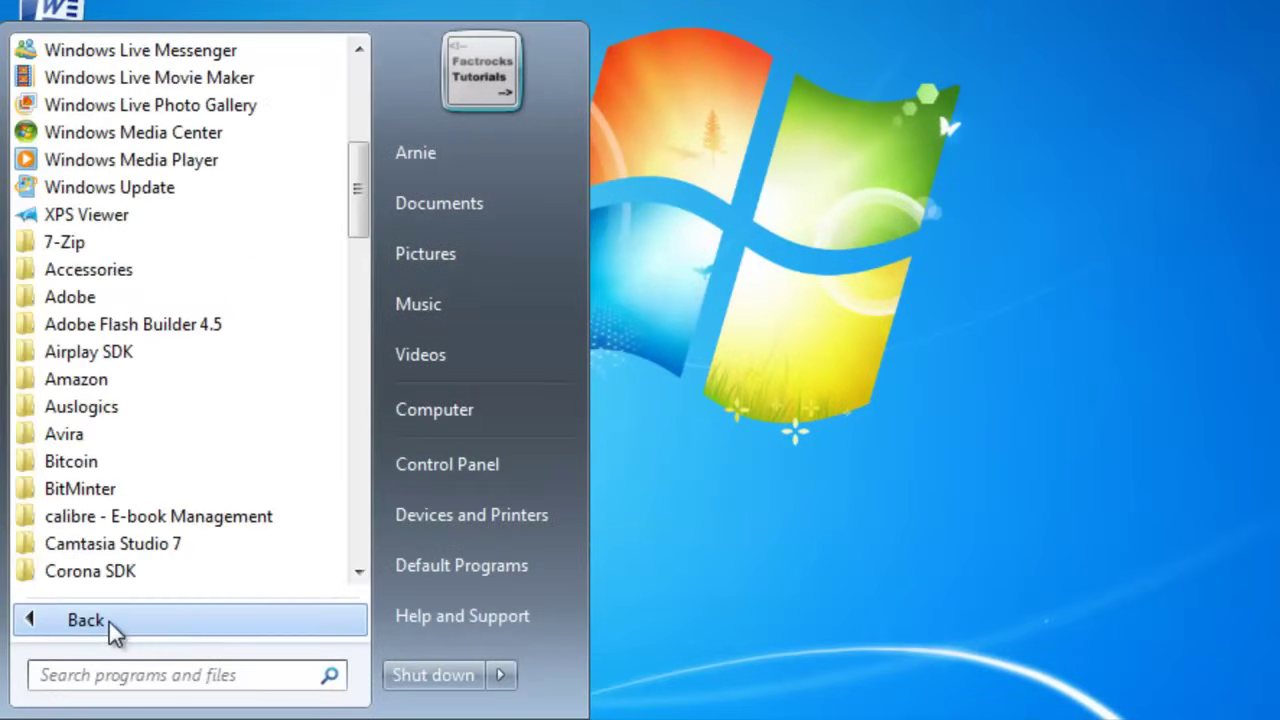
click(135, 458)
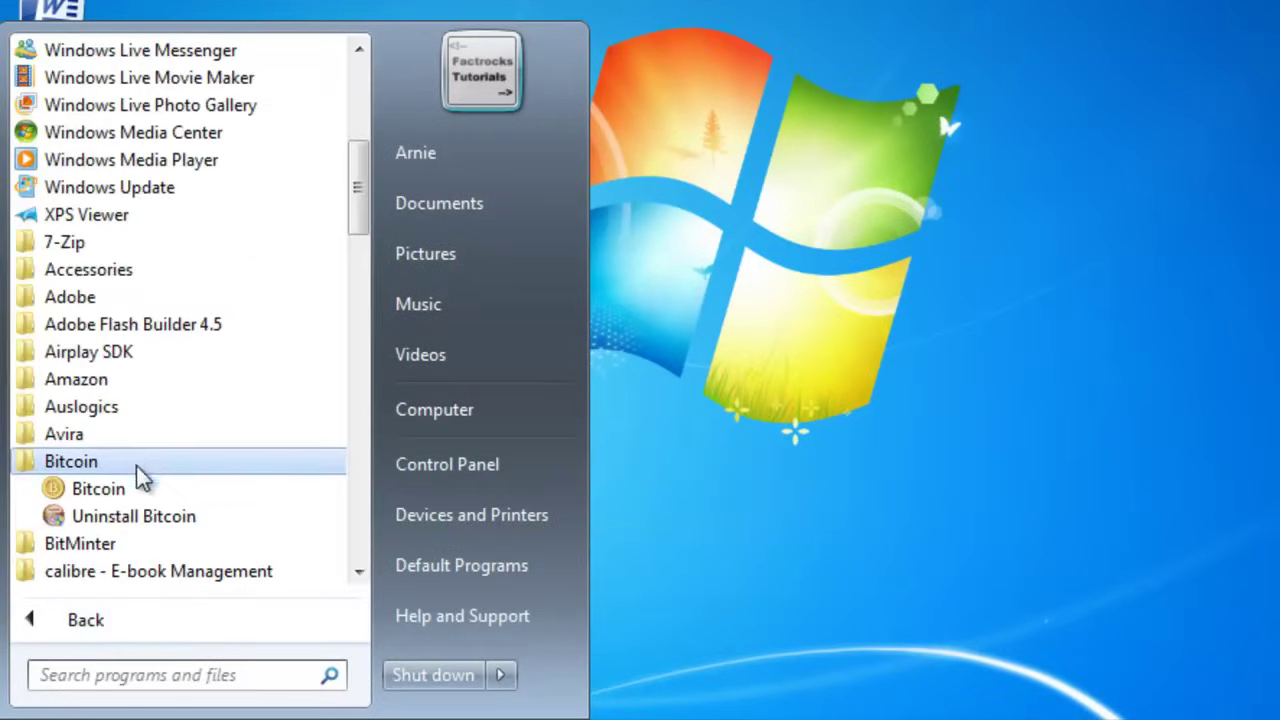
click(138, 489)
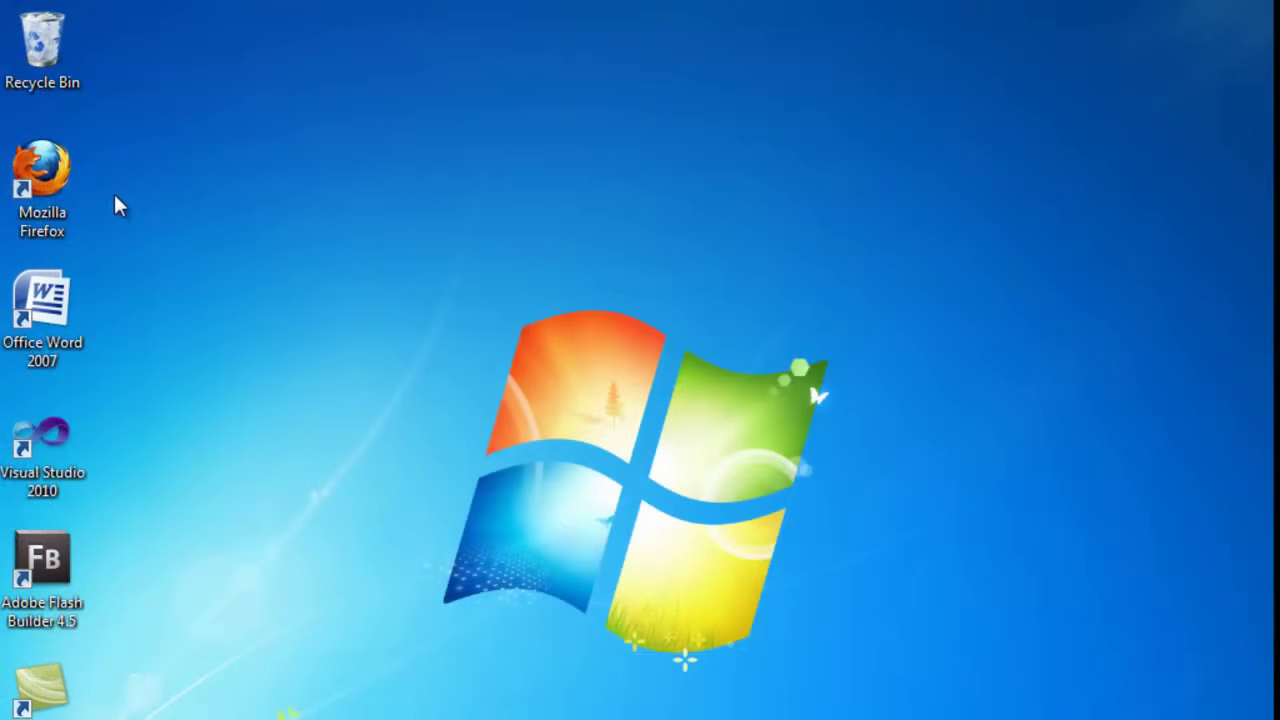
Step: Open mybitcoin.com in Firefox and go to its SIGN UP form
drag(29, 183, 400, 290)
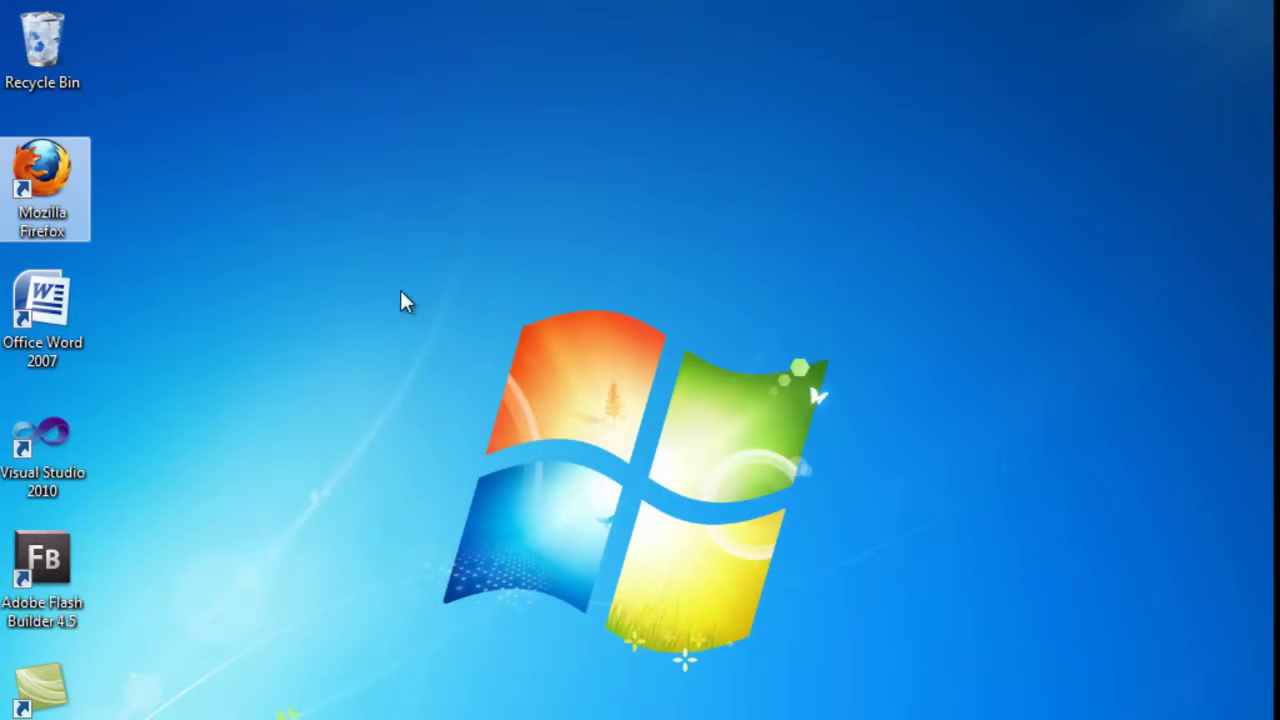
key(Return)
click(455, 67)
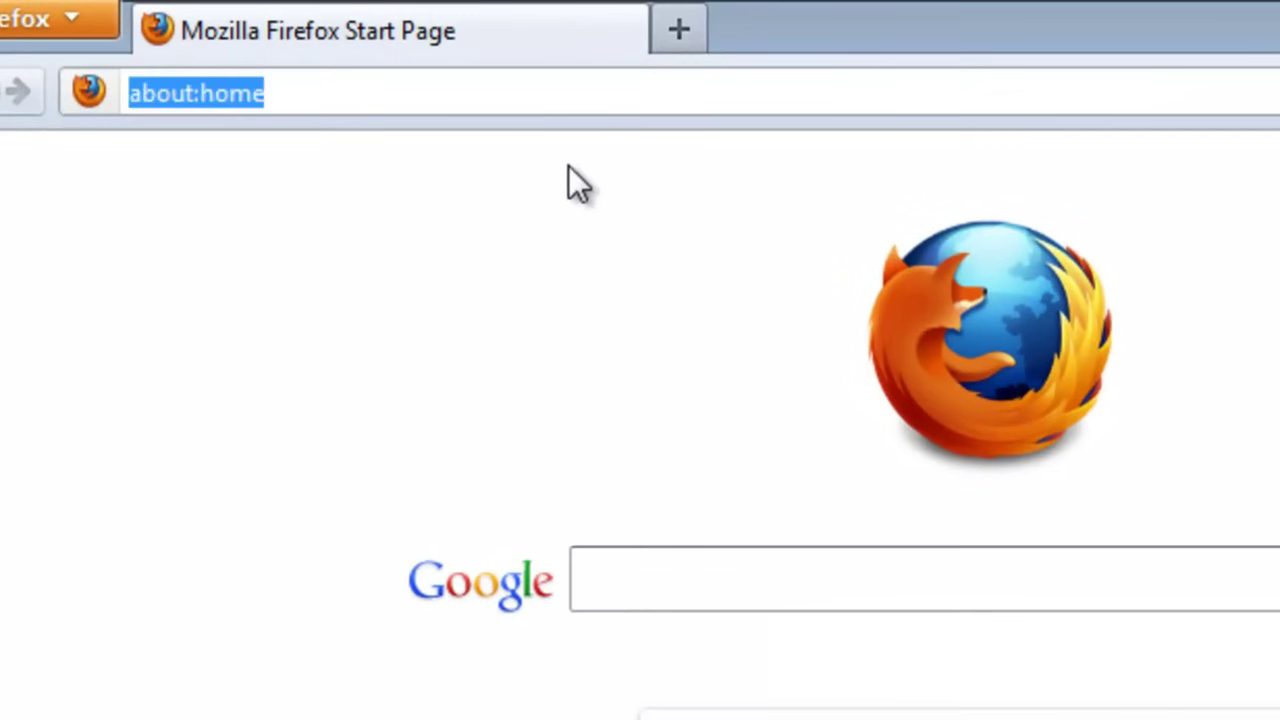
text(mybitcoin.com)
key(Return)
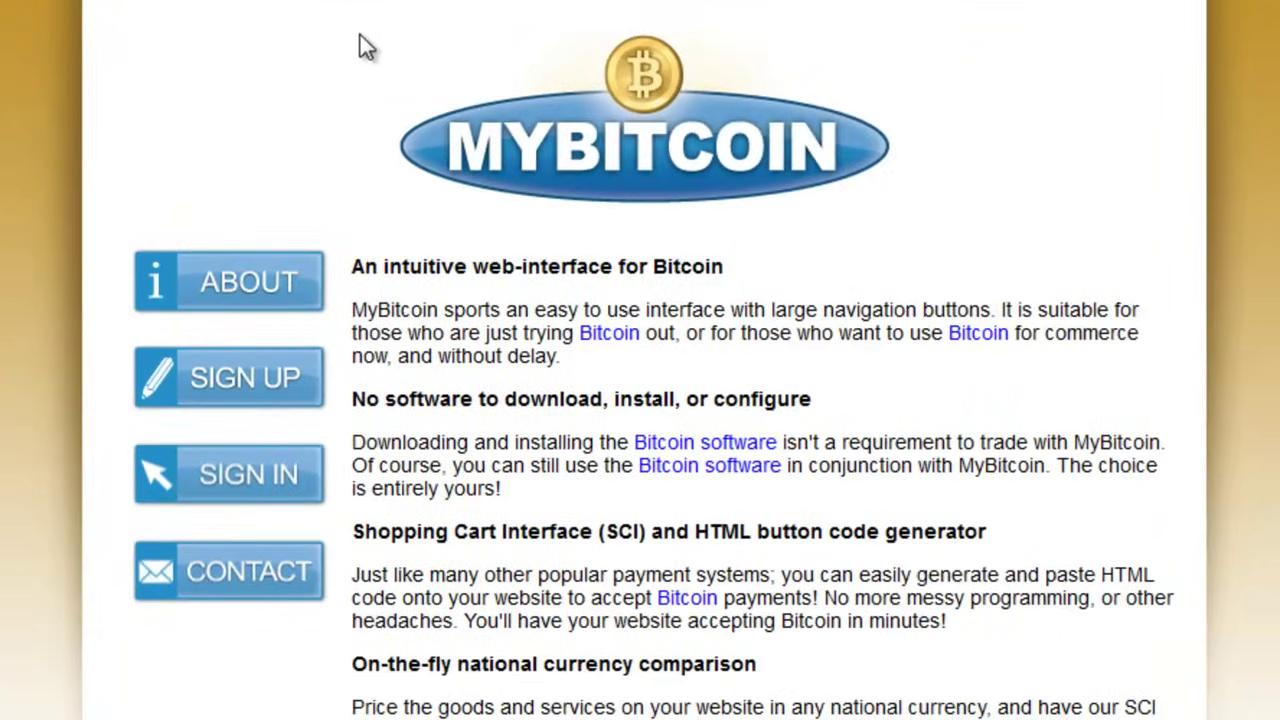
click(287, 390)
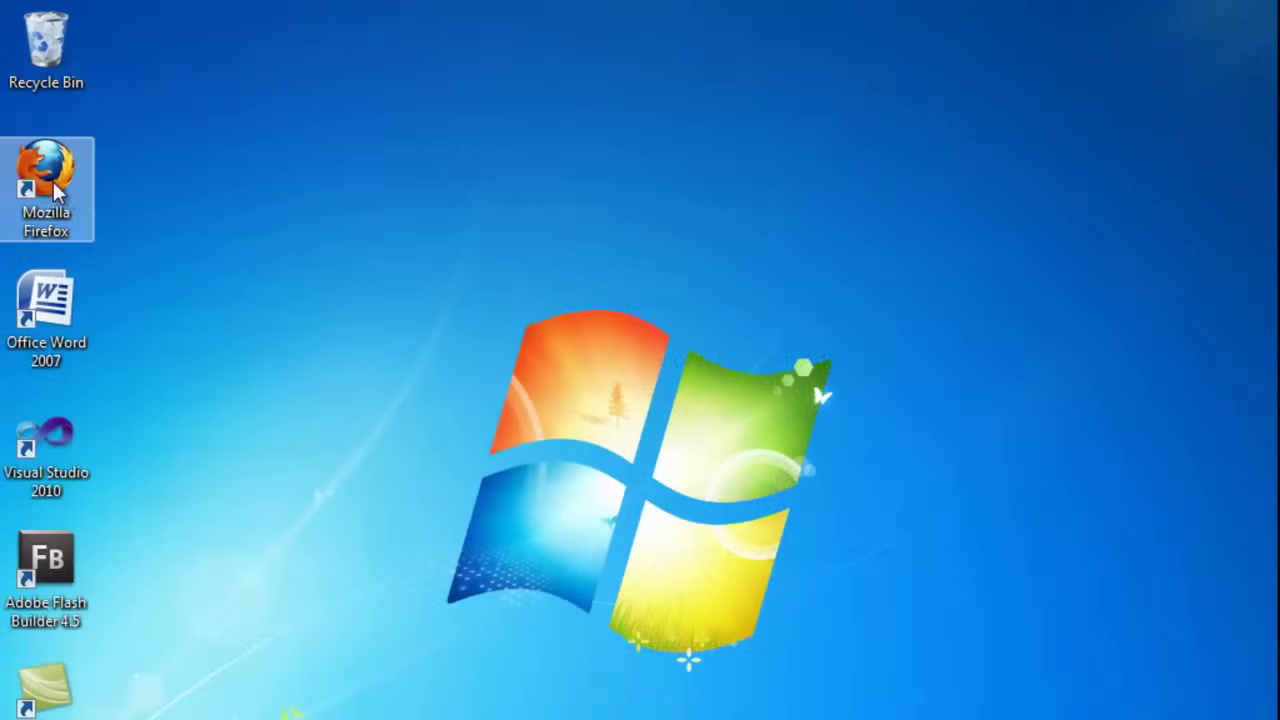
Step: Visit freebitcoins.appspot.com in Firefox and request the free 0.001 bitcoins with Get Some Now!
double_click(46, 175)
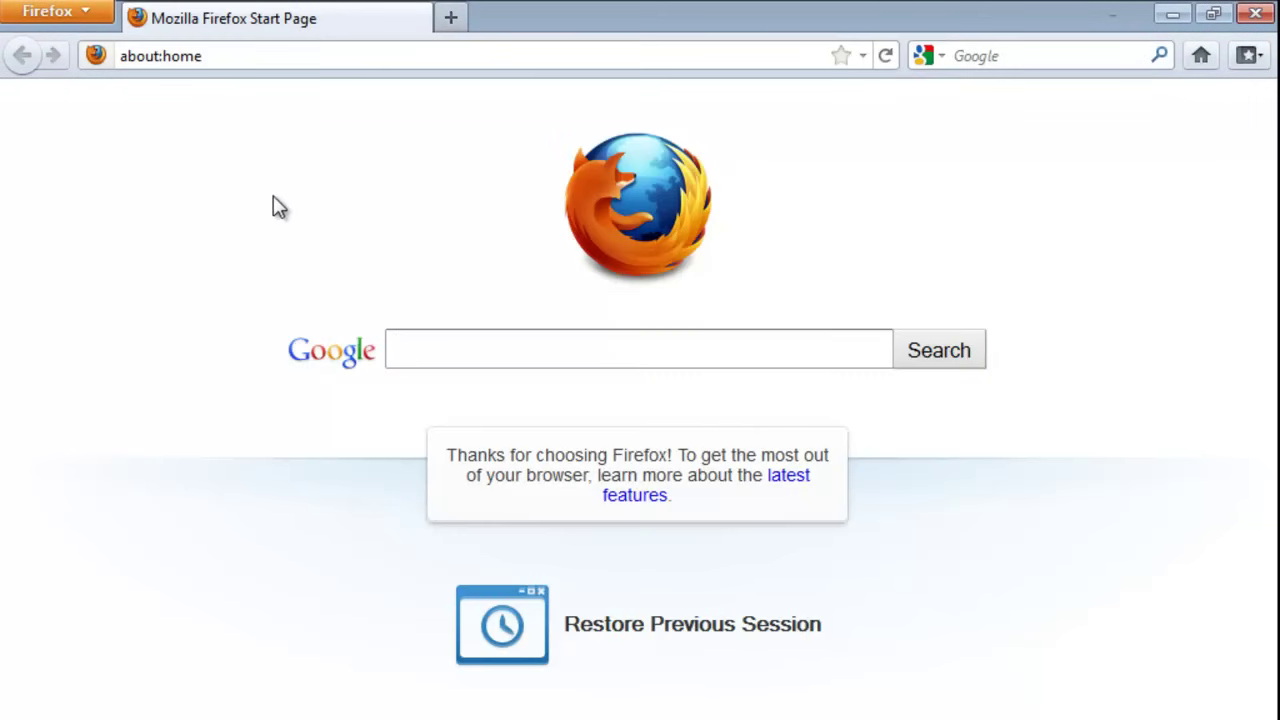
click(272, 58)
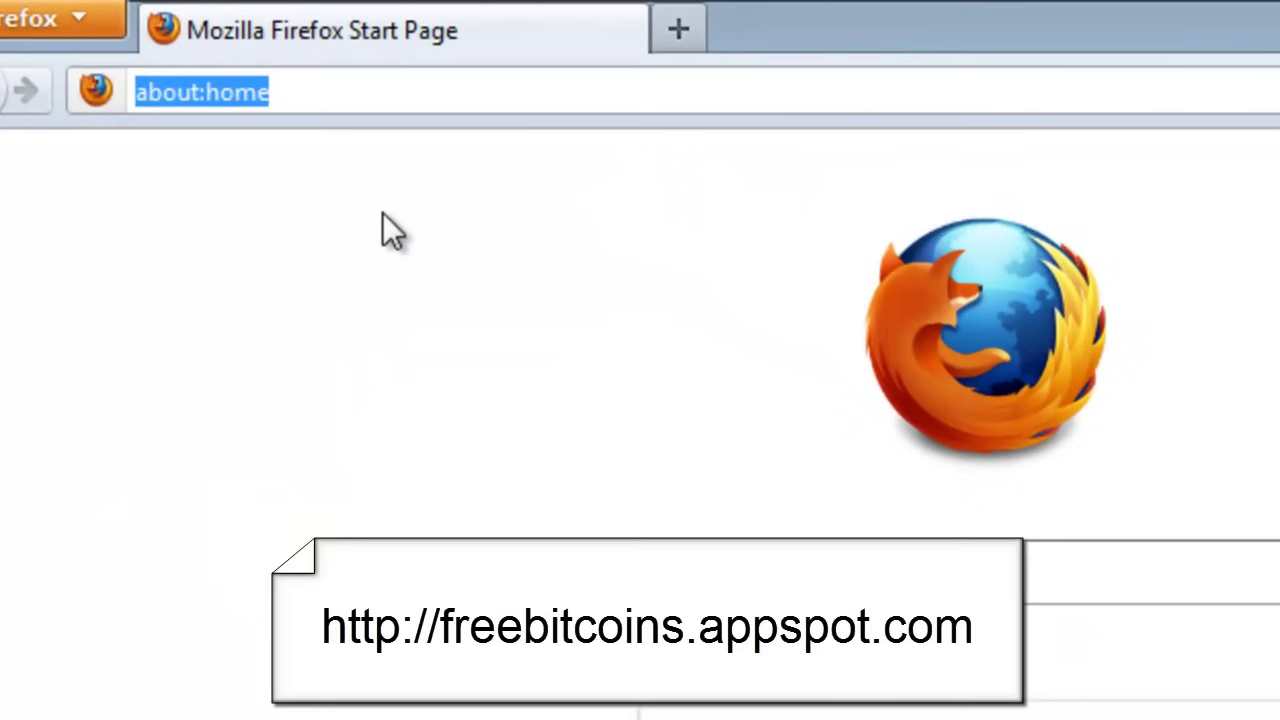
text(freeb)
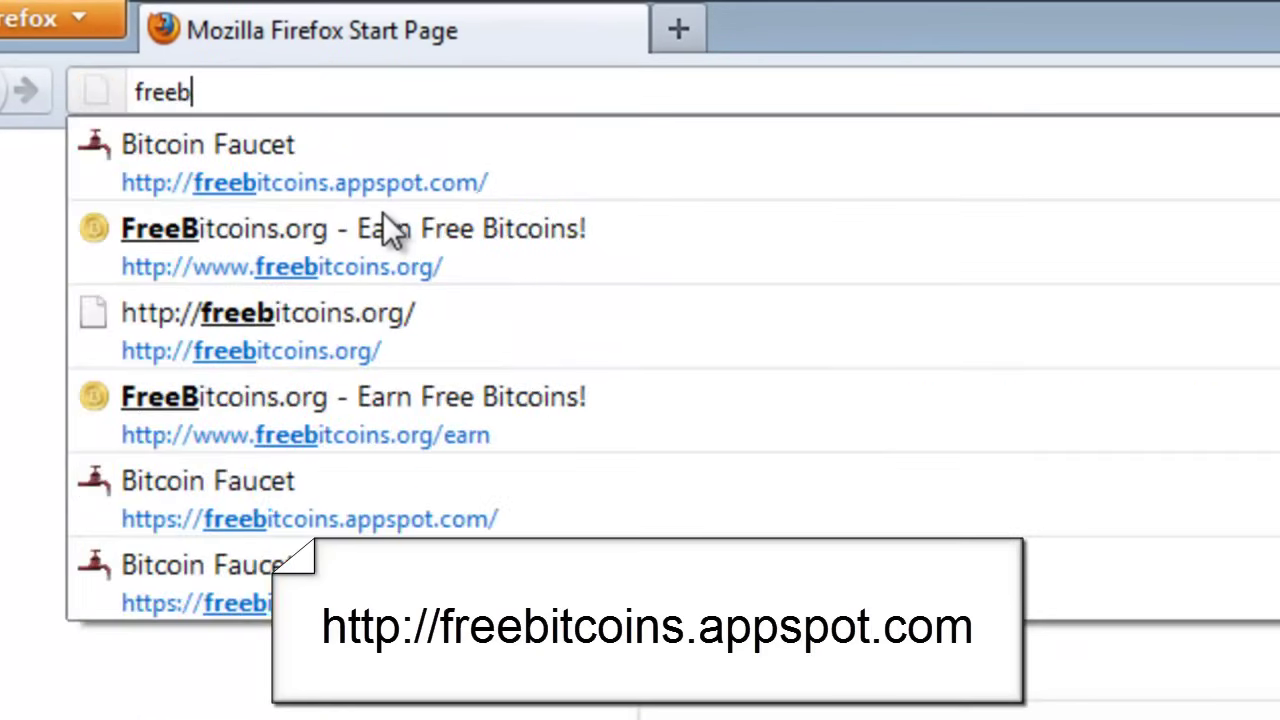
text(itcoins.appsop)
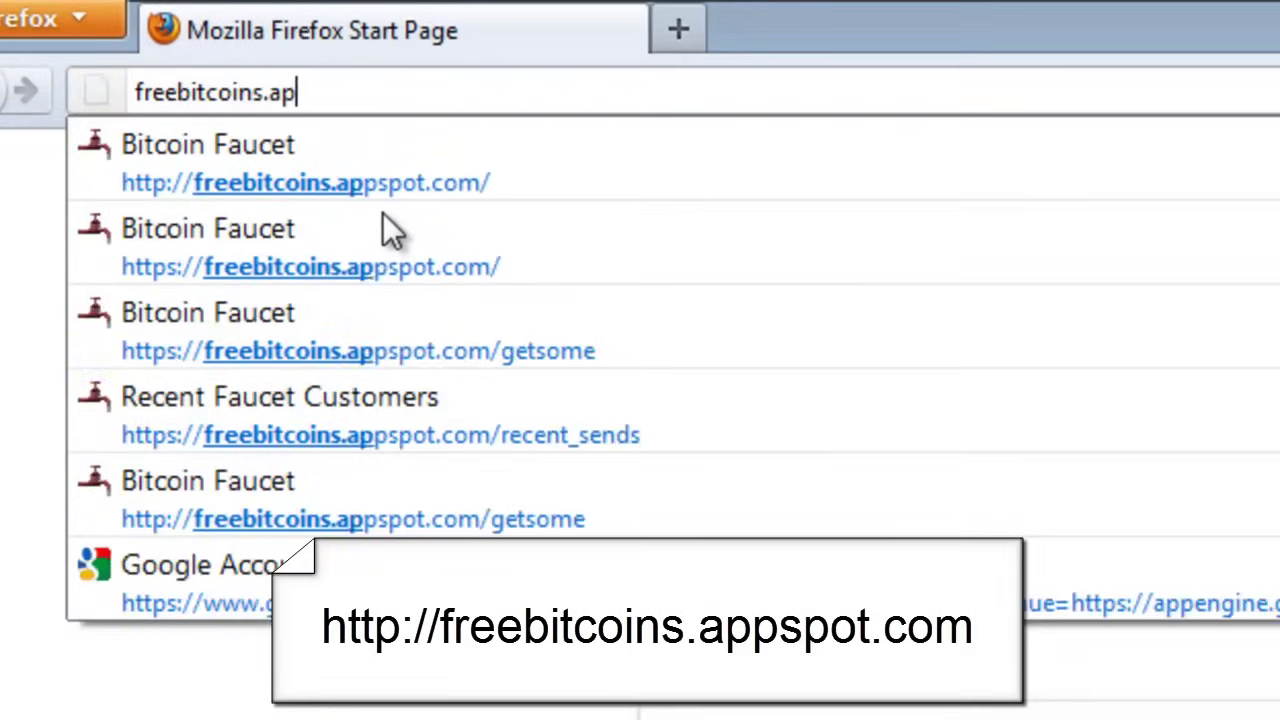
key(BackSpace)
key(BackSpace)
text(pot.com)
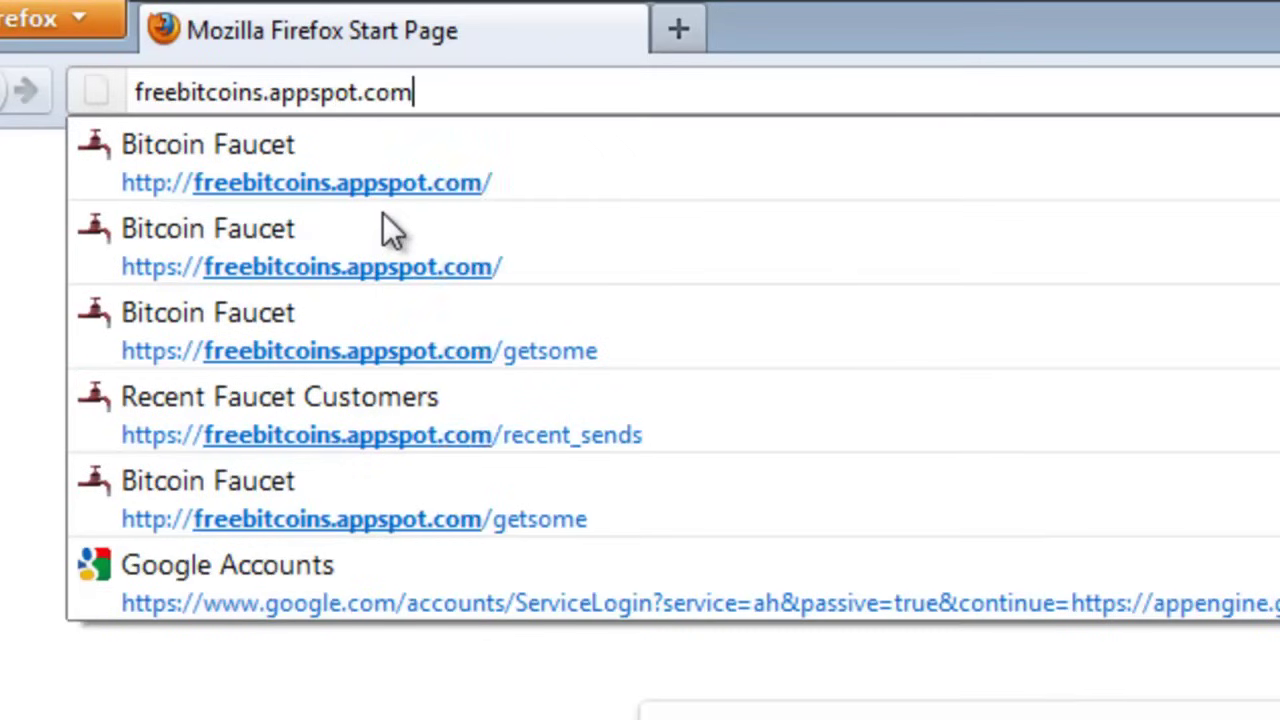
key(Return)
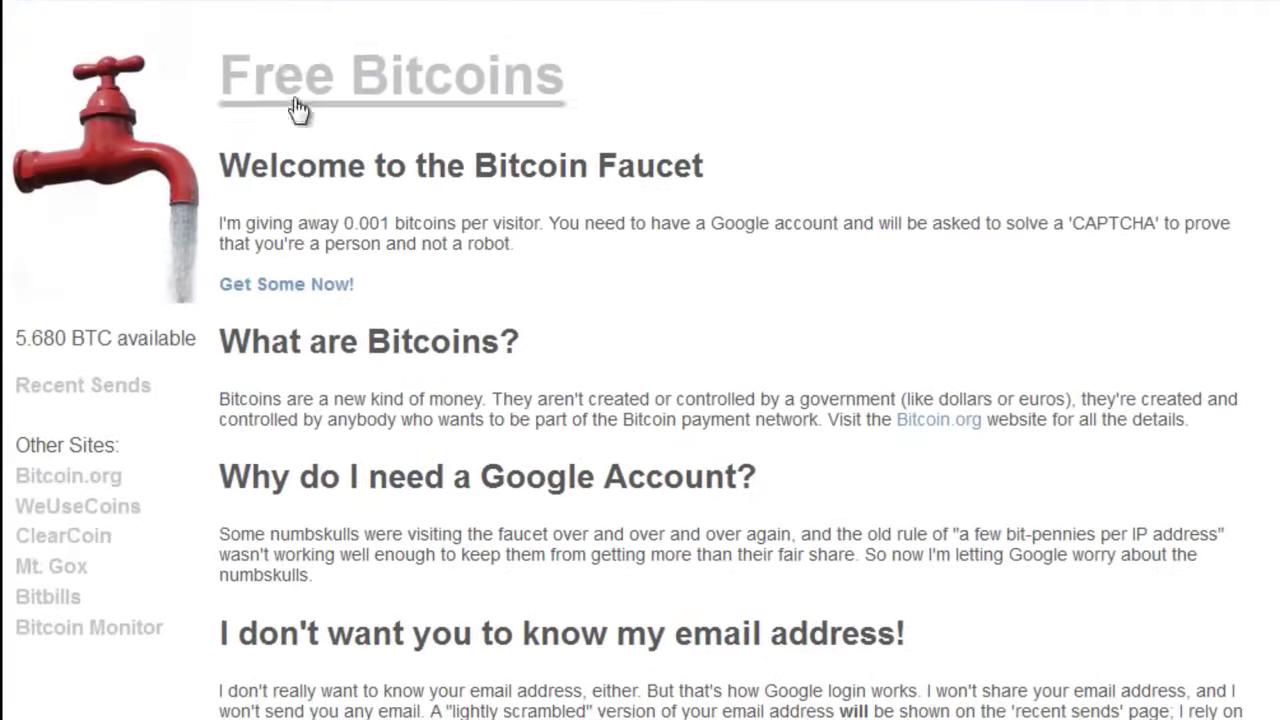
click(290, 285)
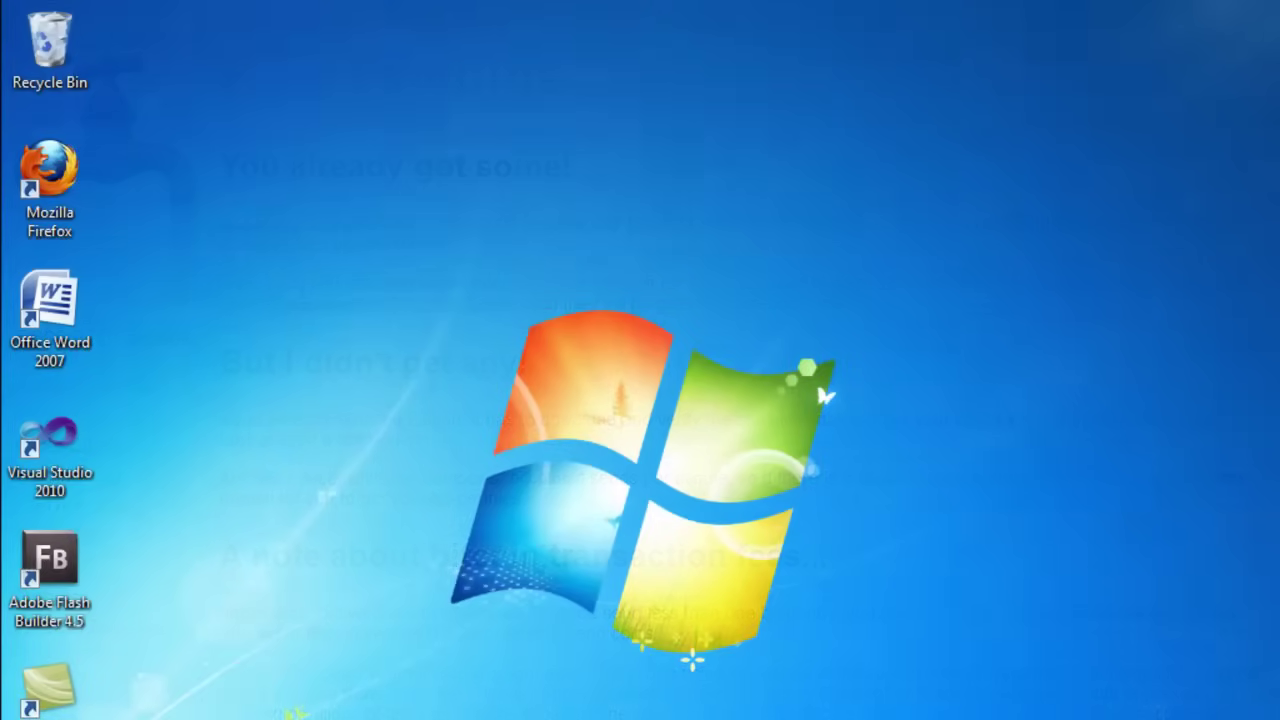
Step: Load dragons.tl in Firefox and open its DOWNLOAD page
double_click(58, 194)
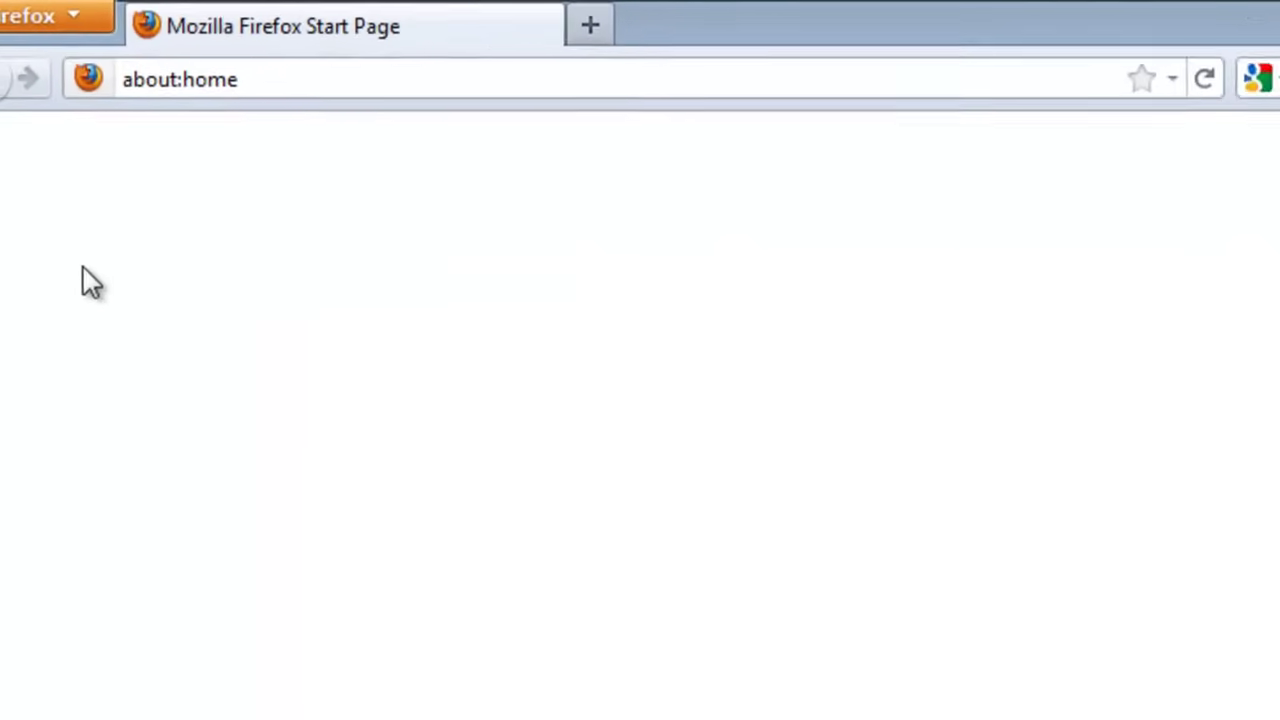
click(250, 88)
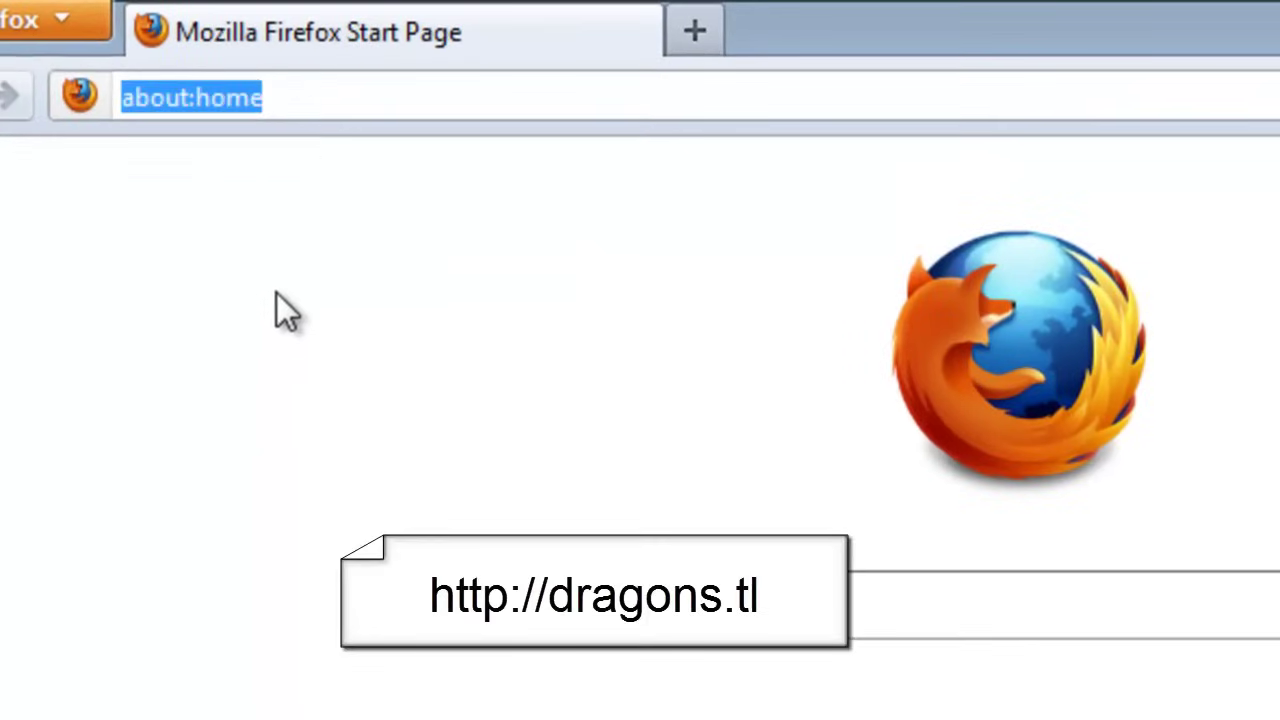
text(dragons.)
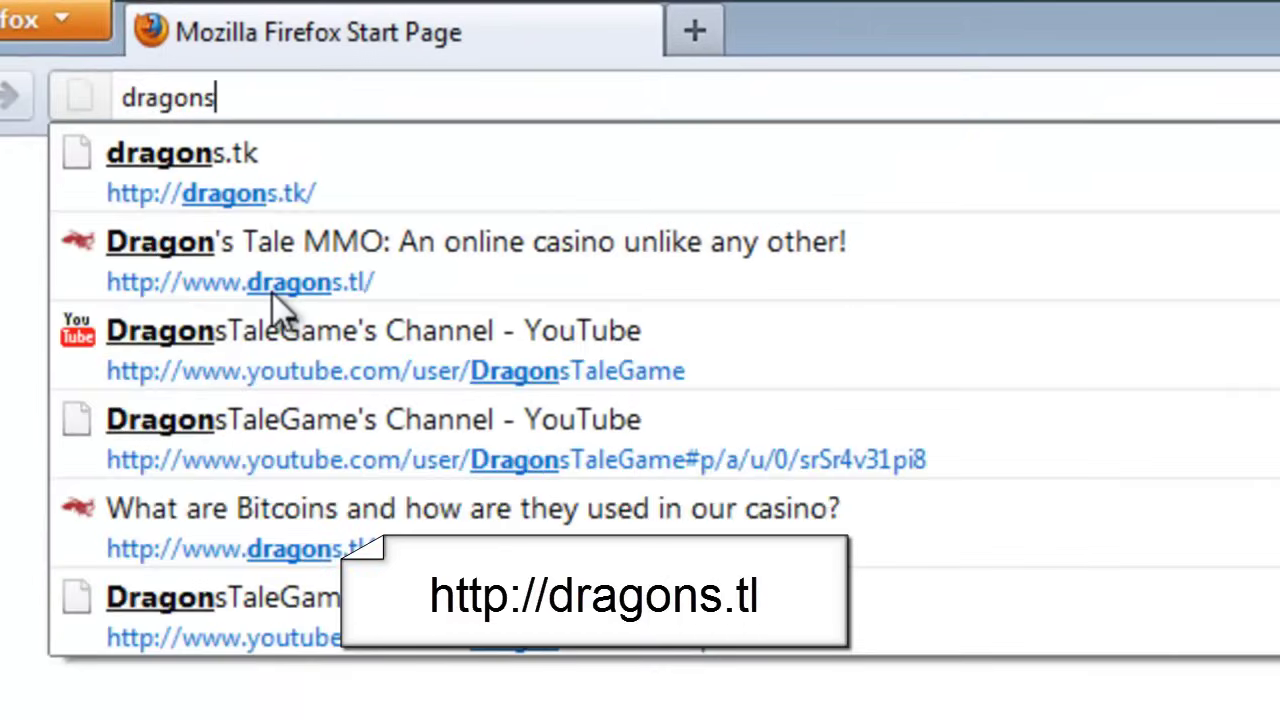
text(tl)
key(Return)
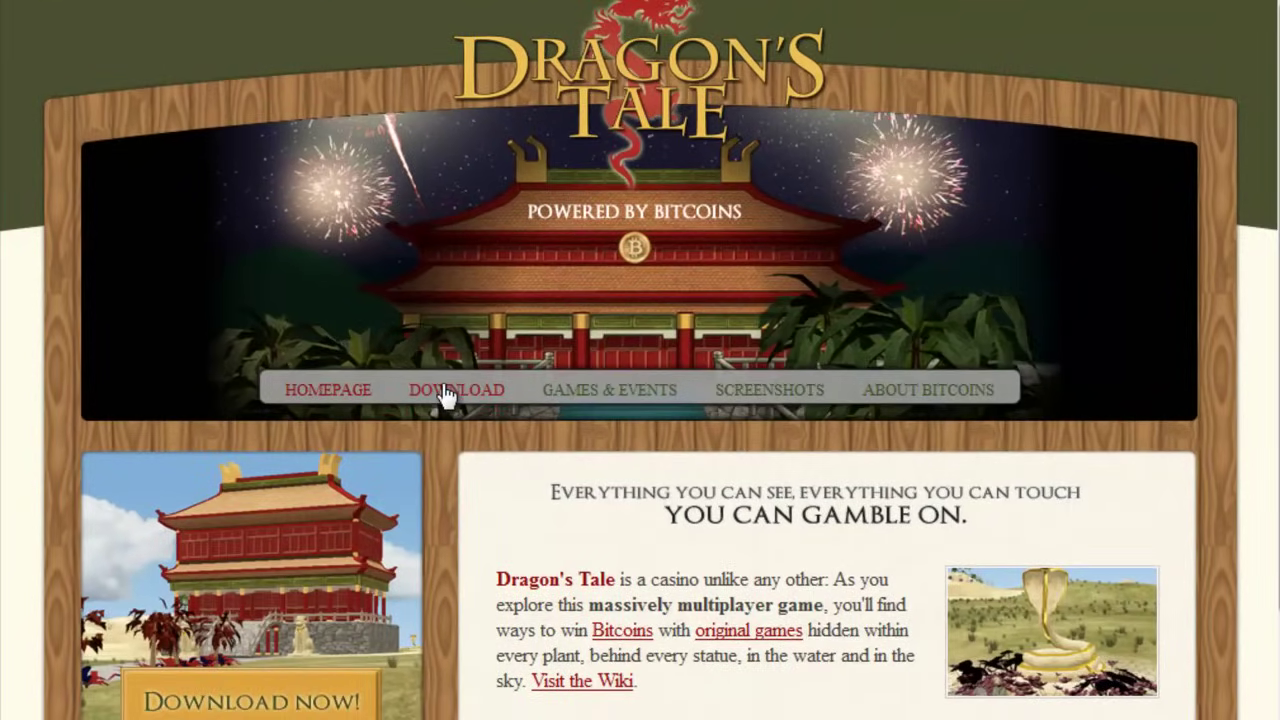
click(446, 392)
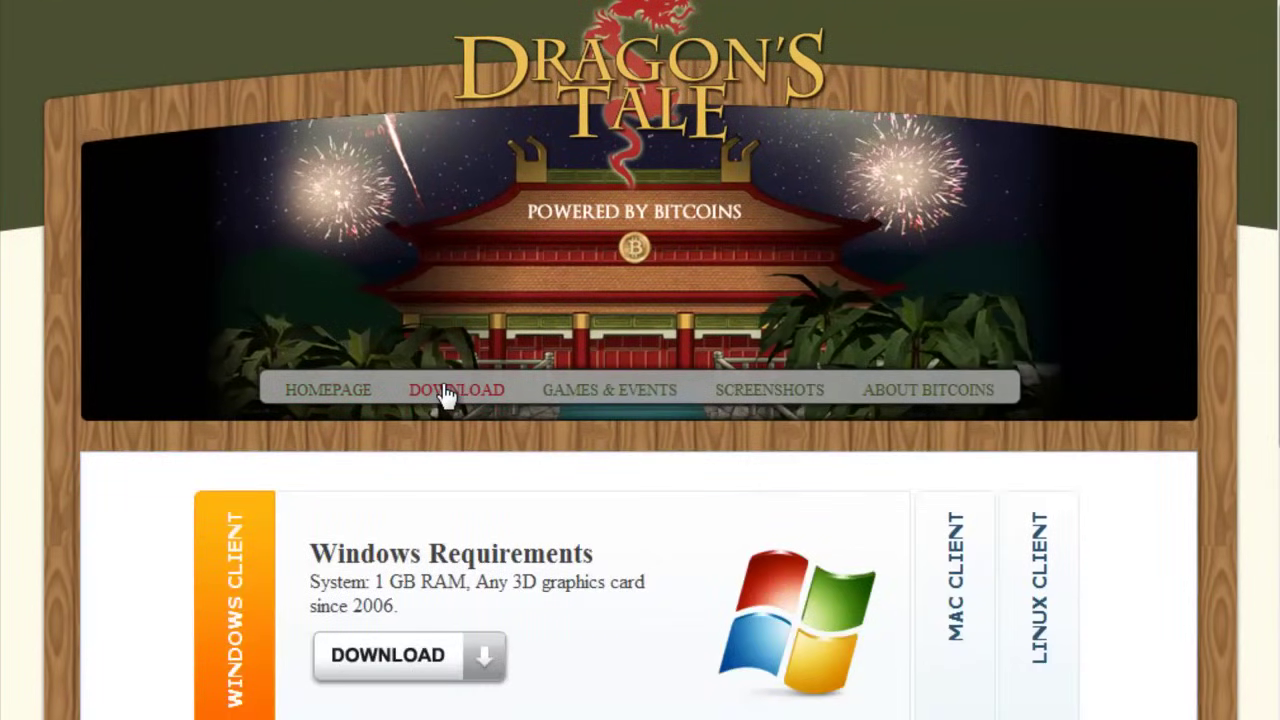
Step: Download the Windows client dtmmo.exe, then walk the avatar across the ground in-game
click(432, 674)
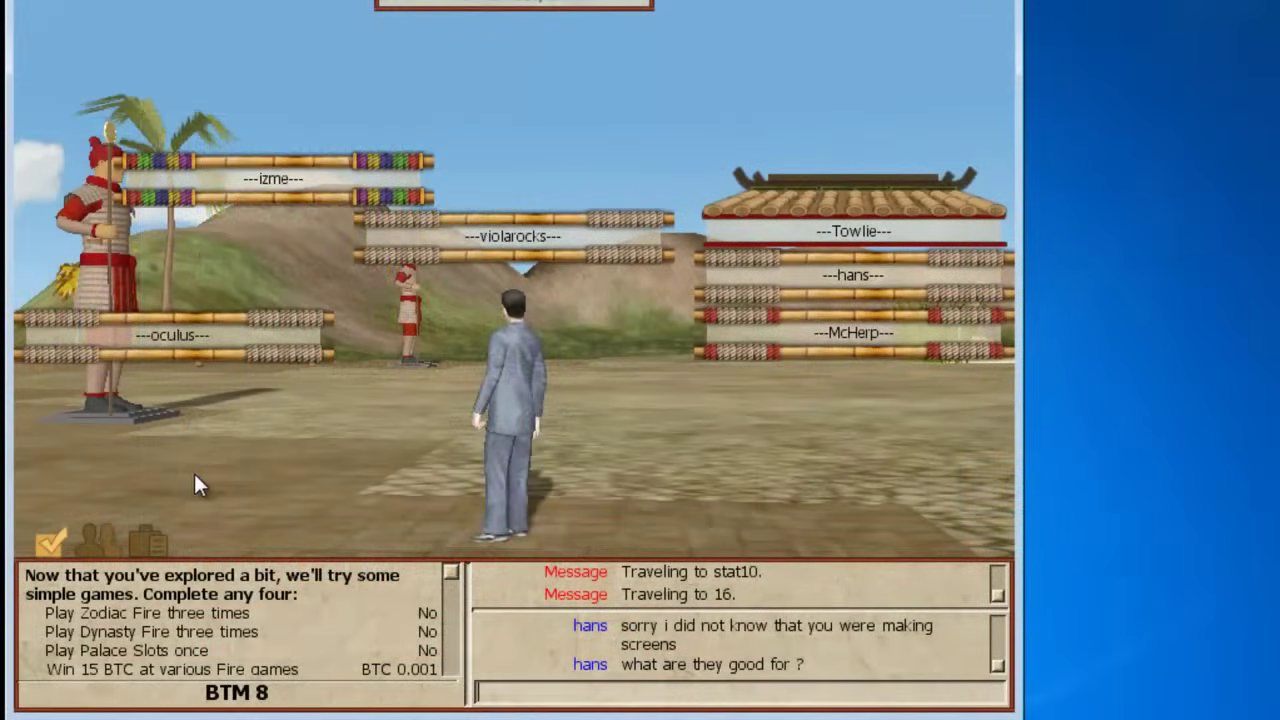
click(194, 473)
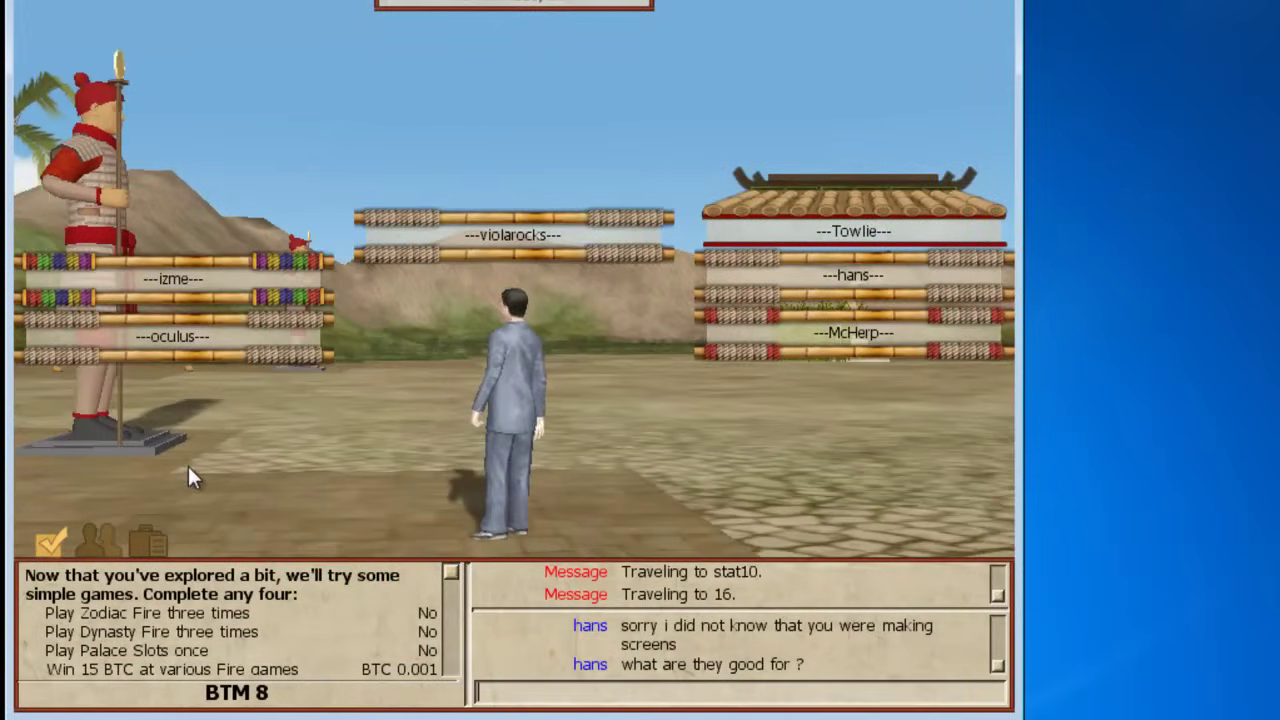
Step: Walk to the soldier statue, search it for a gift, and accept the BTM 2
click(187, 463)
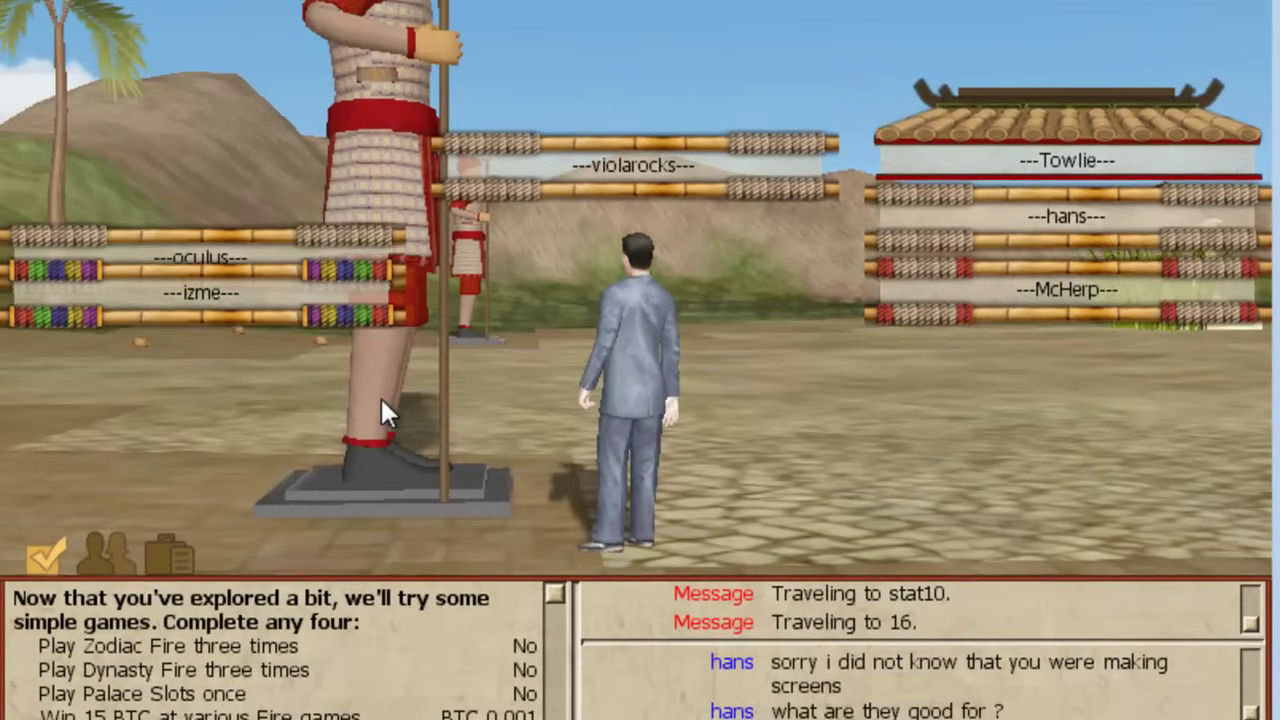
click(380, 396)
click(440, 409)
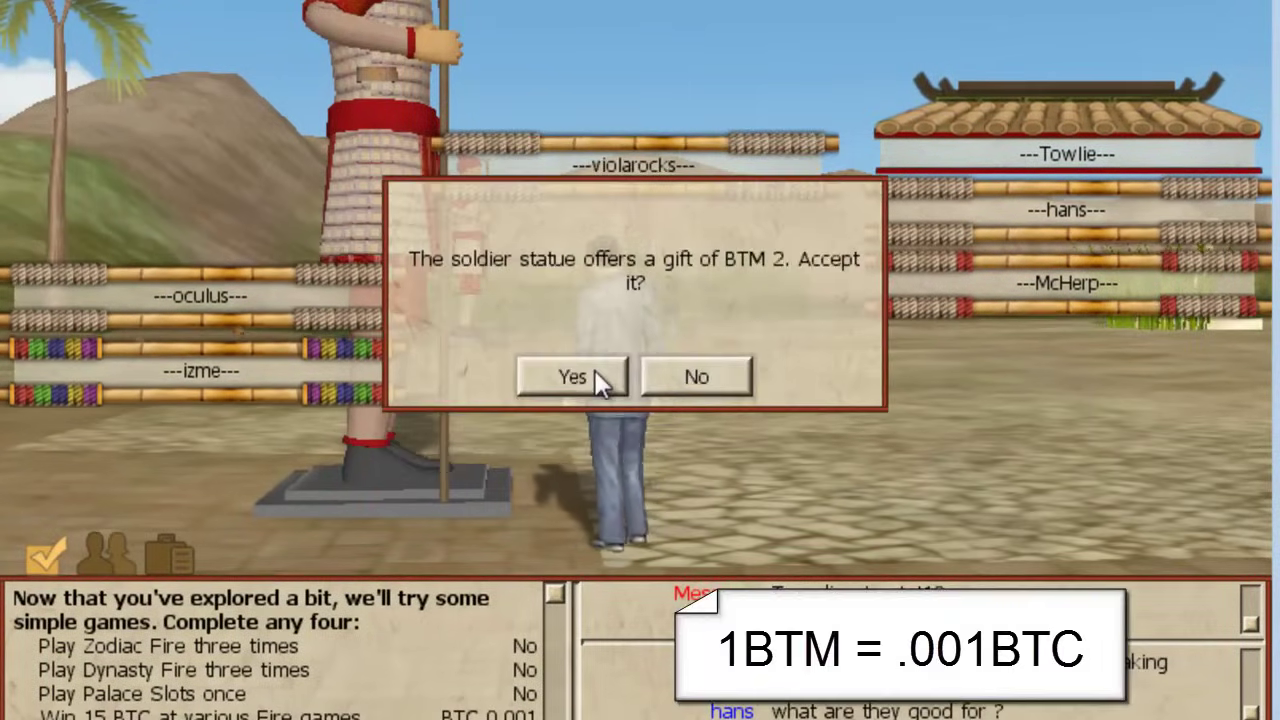
click(598, 372)
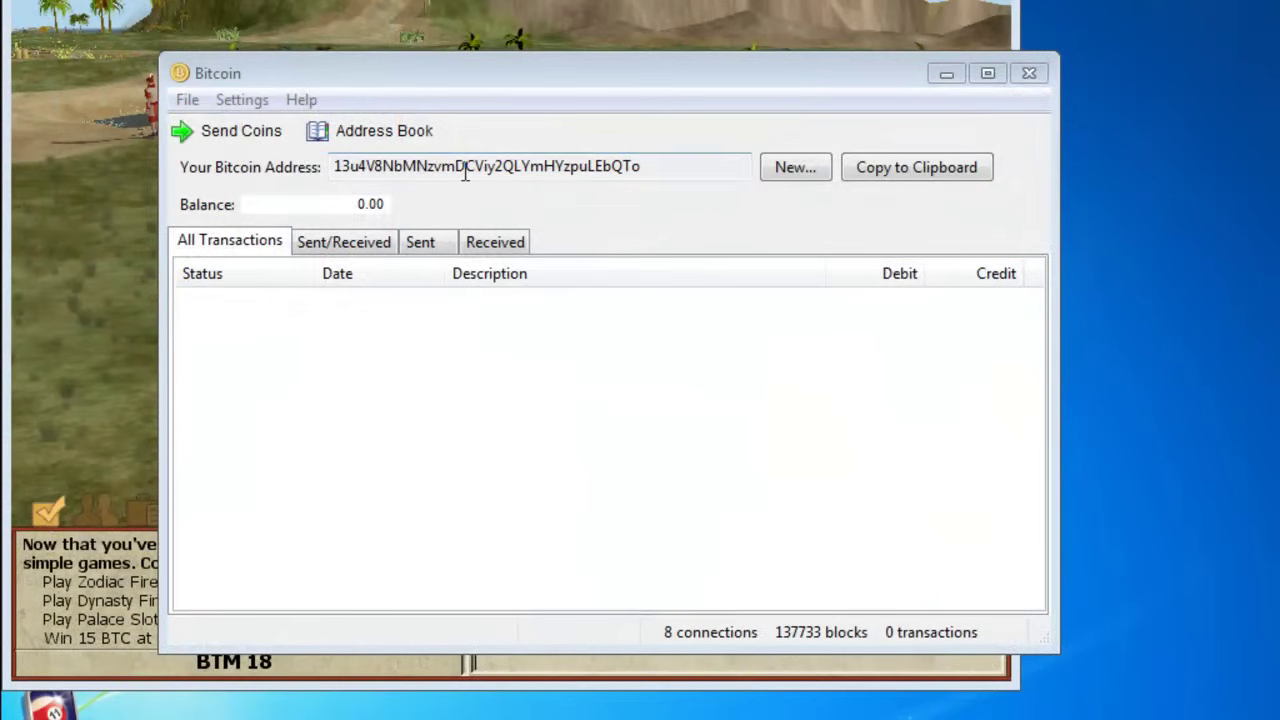
Step: Copy the Bitcoin wallet's receiving address to the clipboard and switch back to Dragon's Tale
double_click(465, 167)
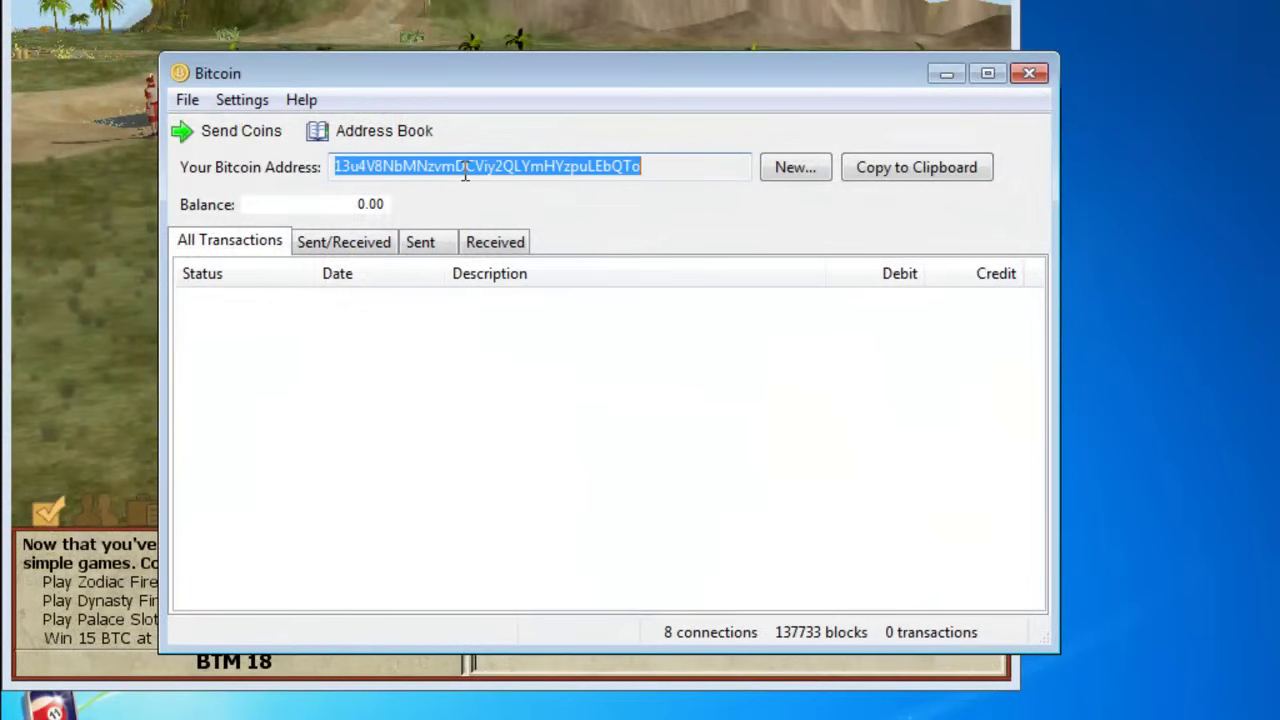
click(866, 170)
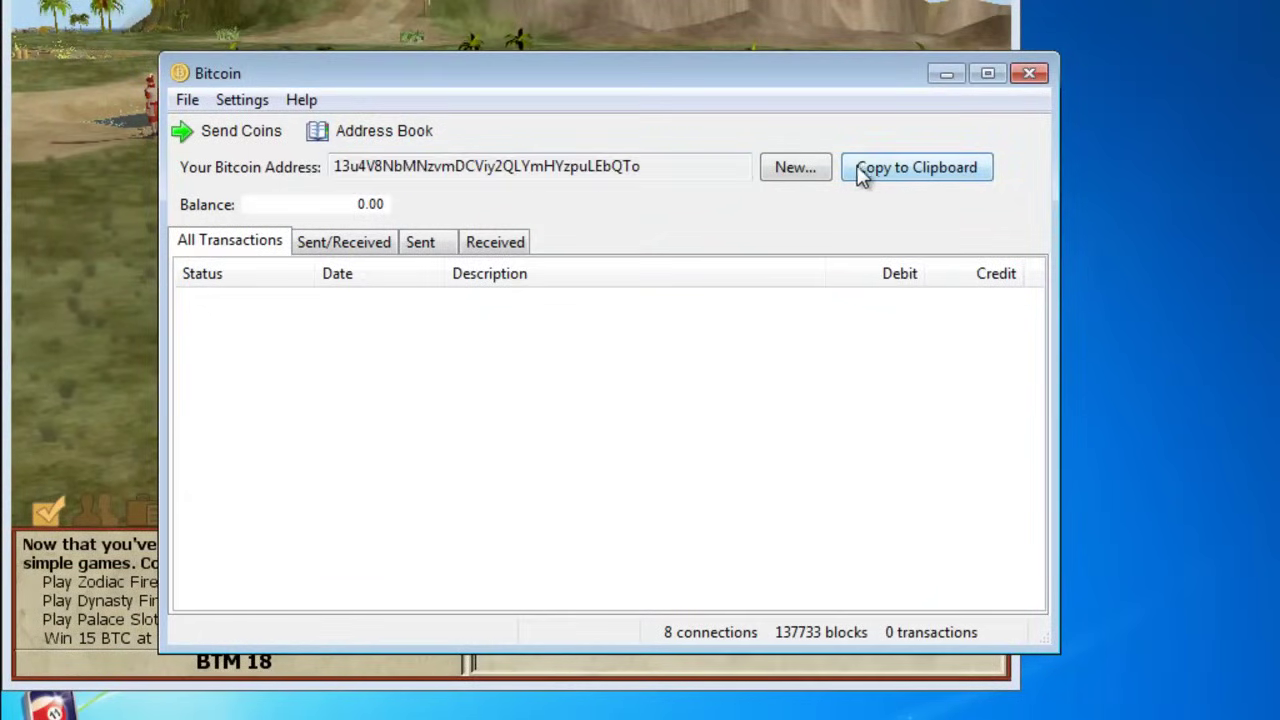
click(135, 249)
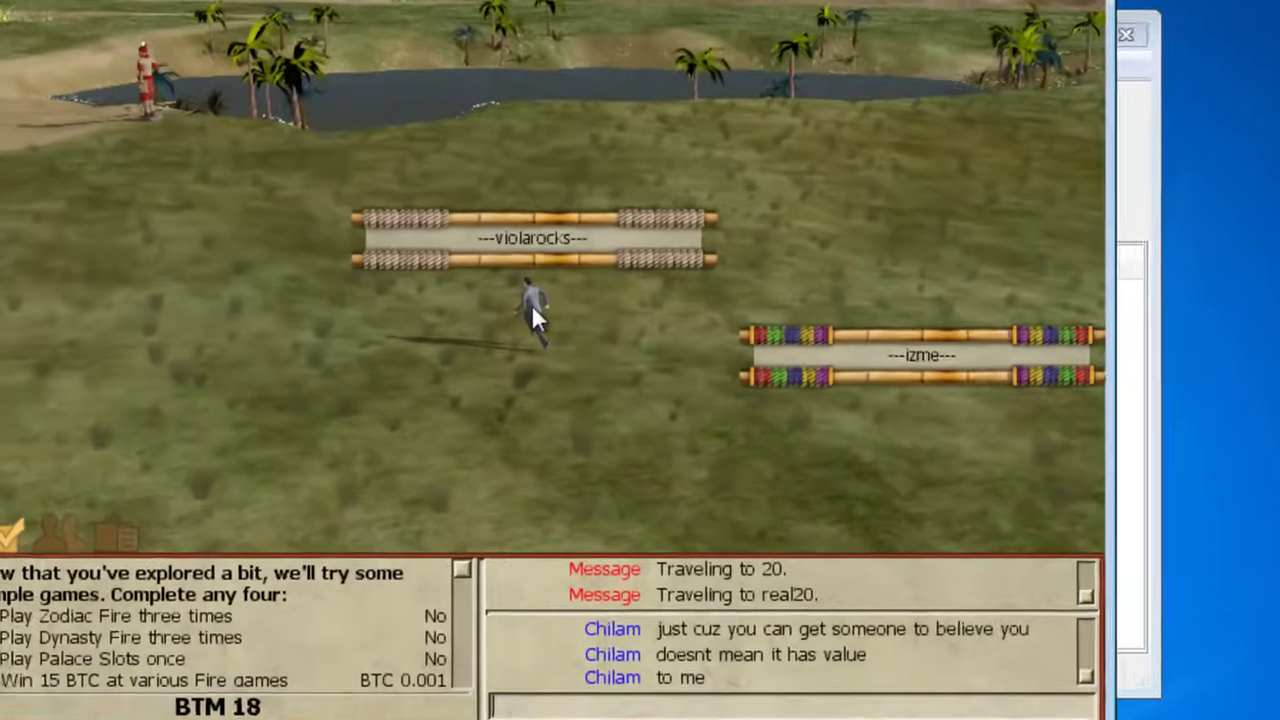
Step: Use Utility > Withdraw Bitcoins to send 0.010 BTC to the pasted wallet address
click(508, 312)
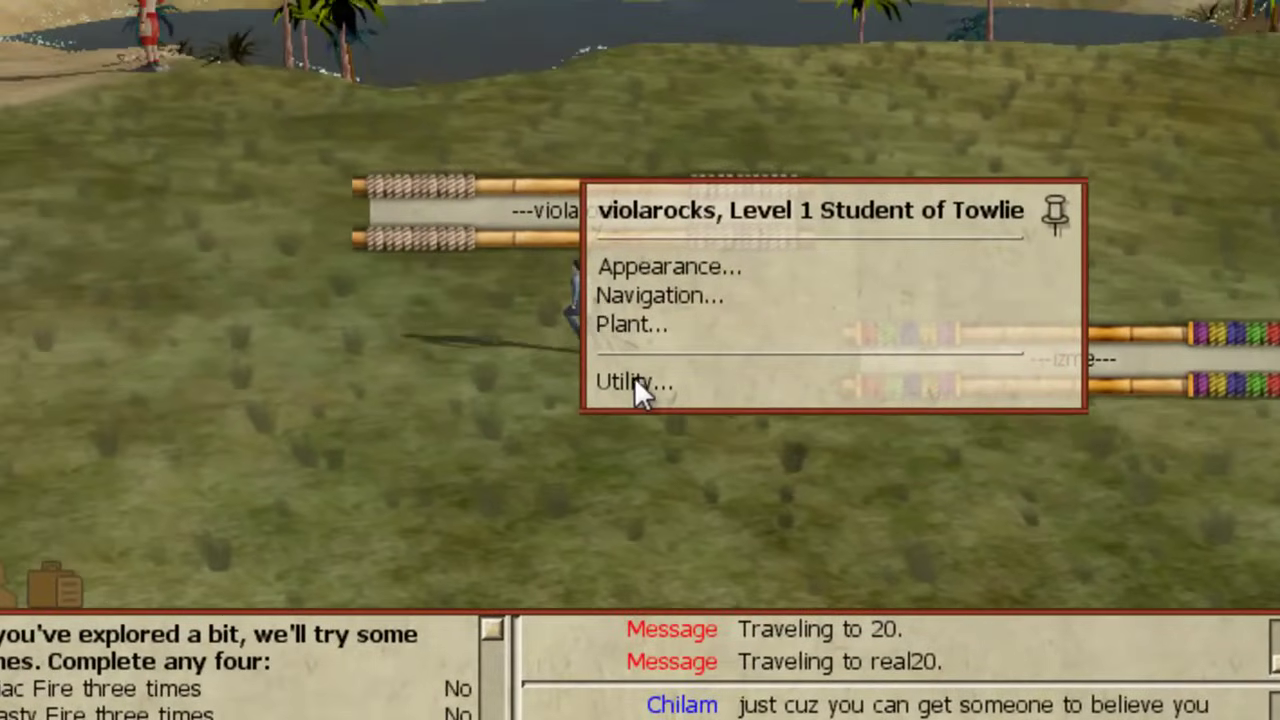
click(636, 379)
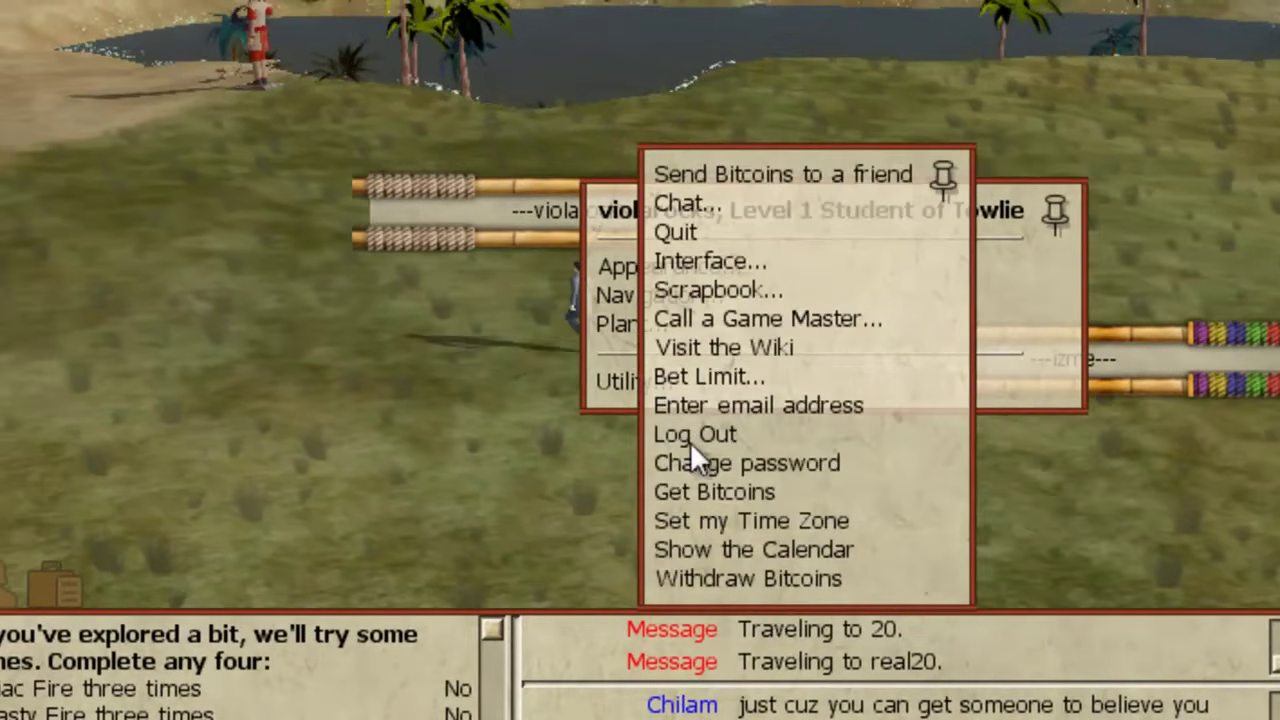
click(744, 577)
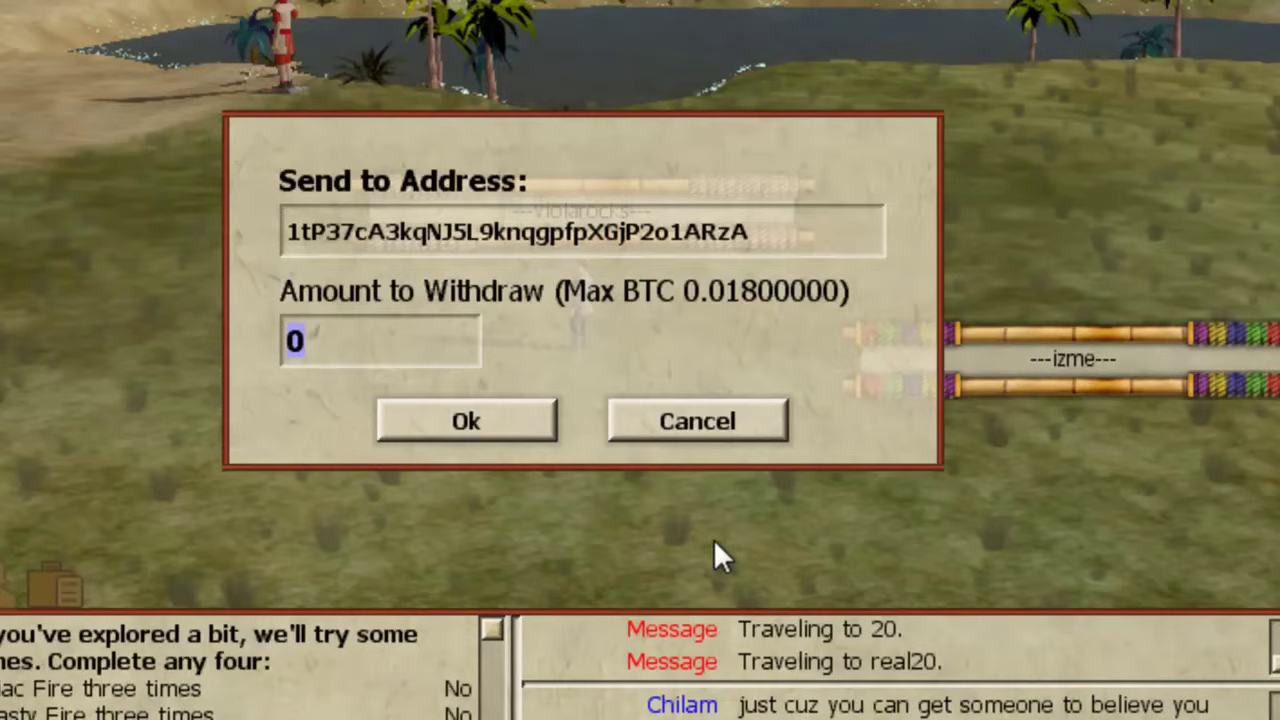
click(594, 221)
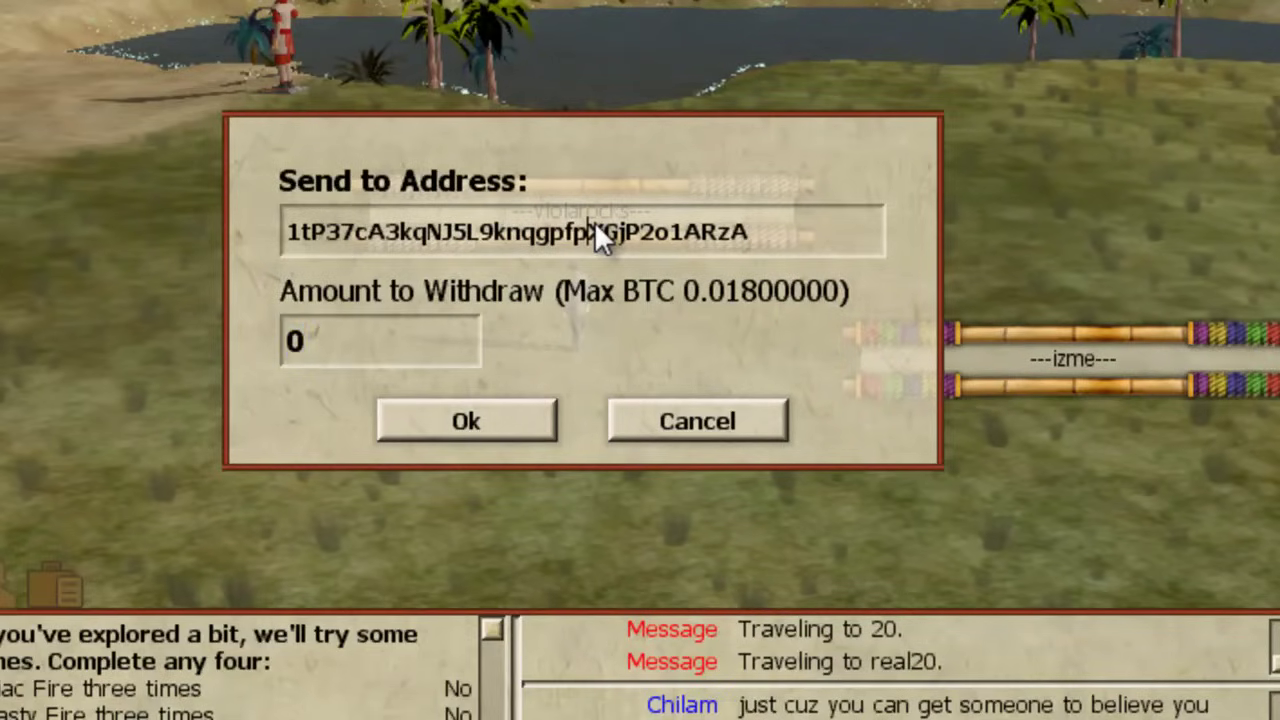
key(ctrl+v)
drag(708, 236, 258, 216)
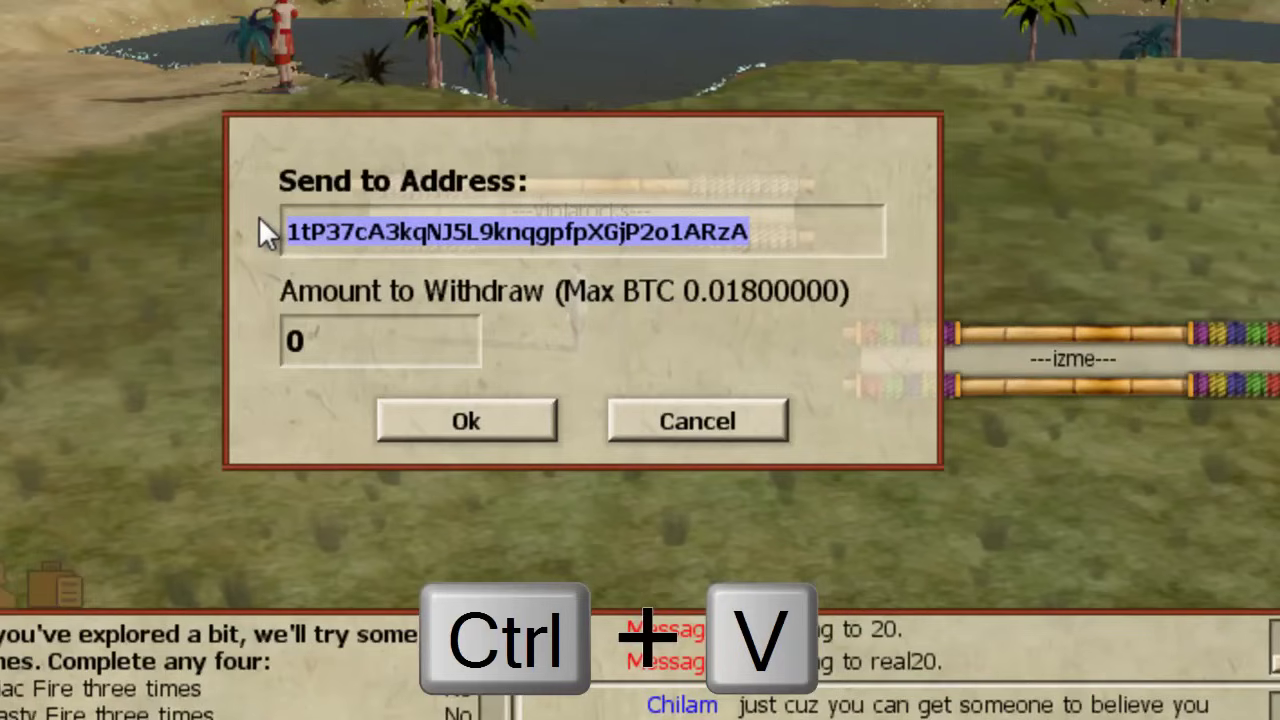
key(ctrl+v)
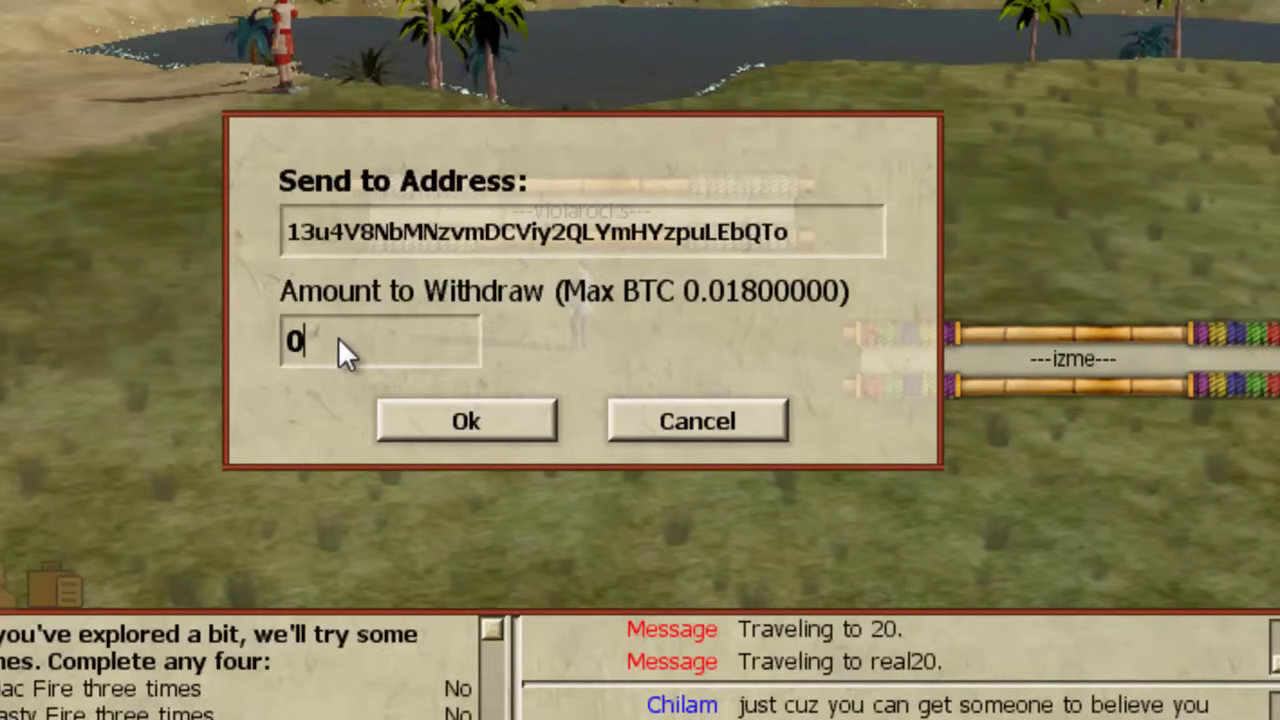
key(BackSpace)
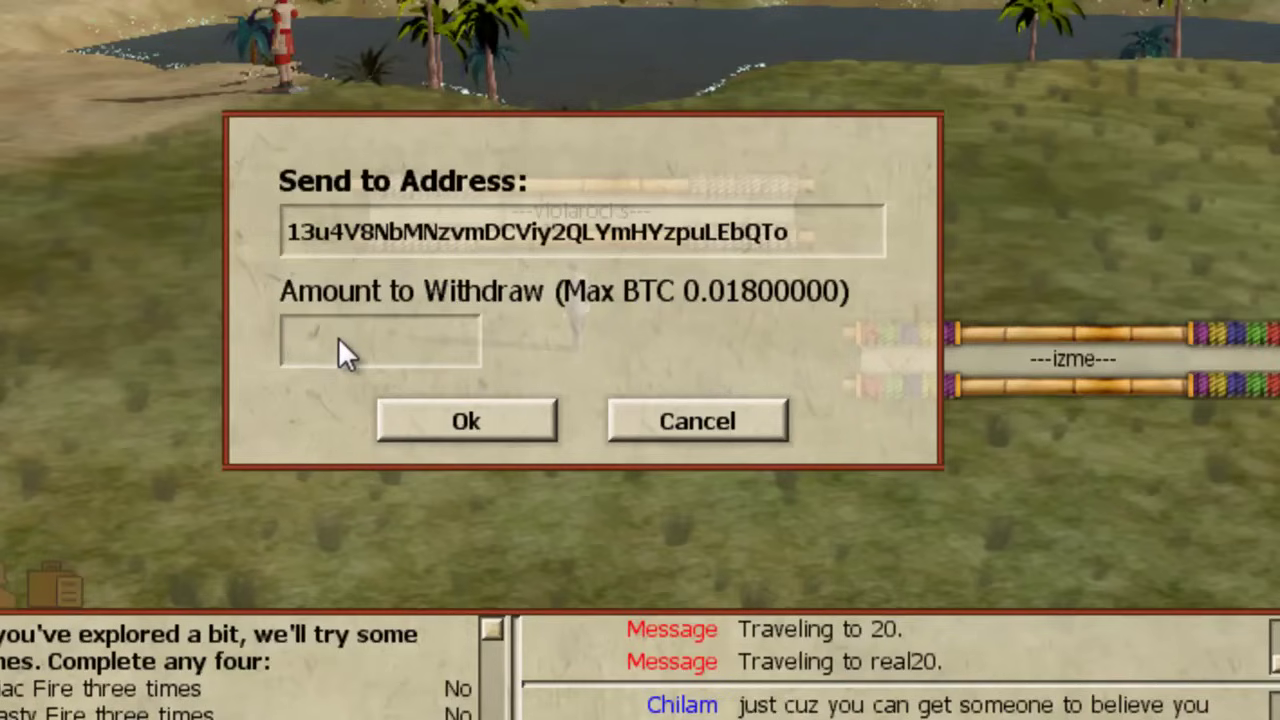
text(.010)
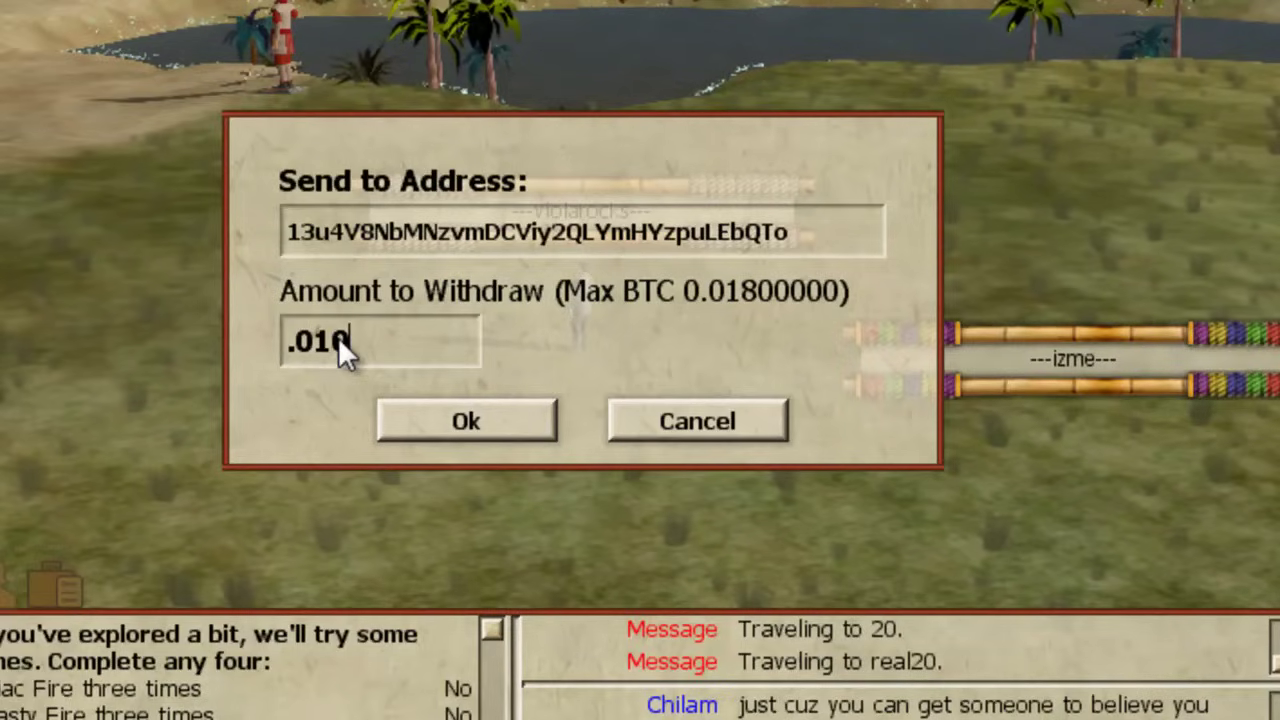
click(437, 414)
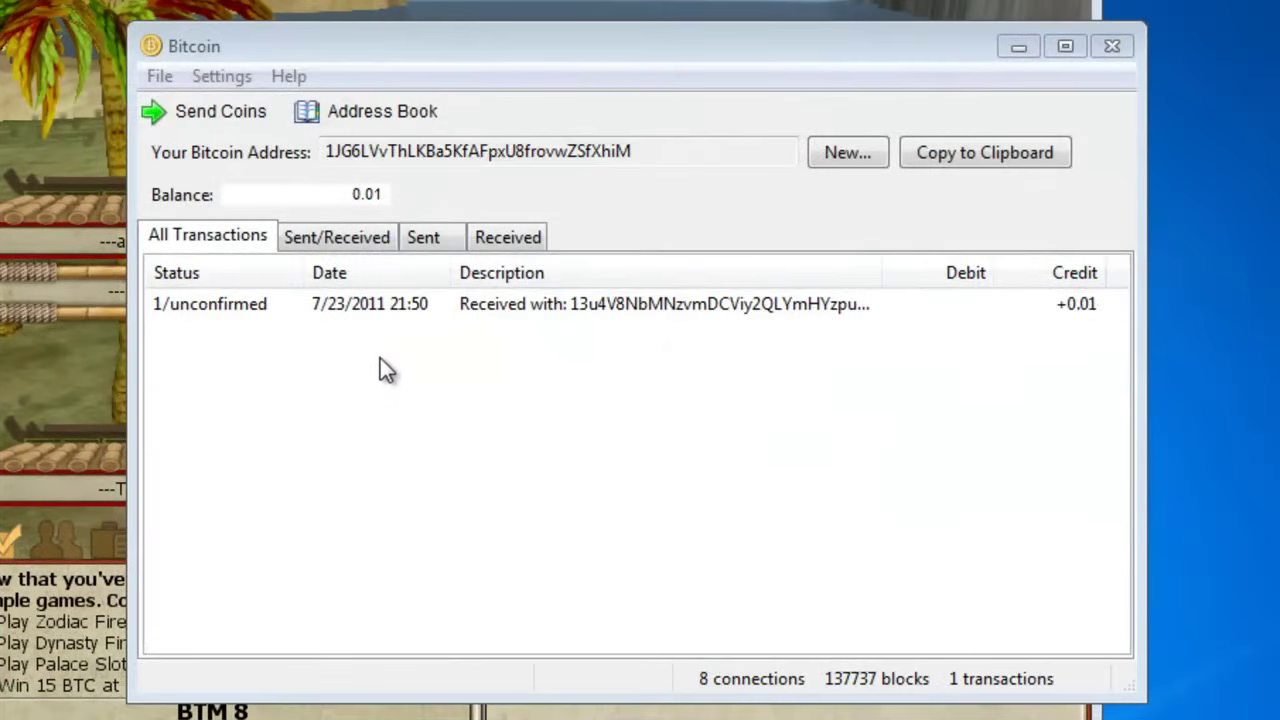
click(517, 305)
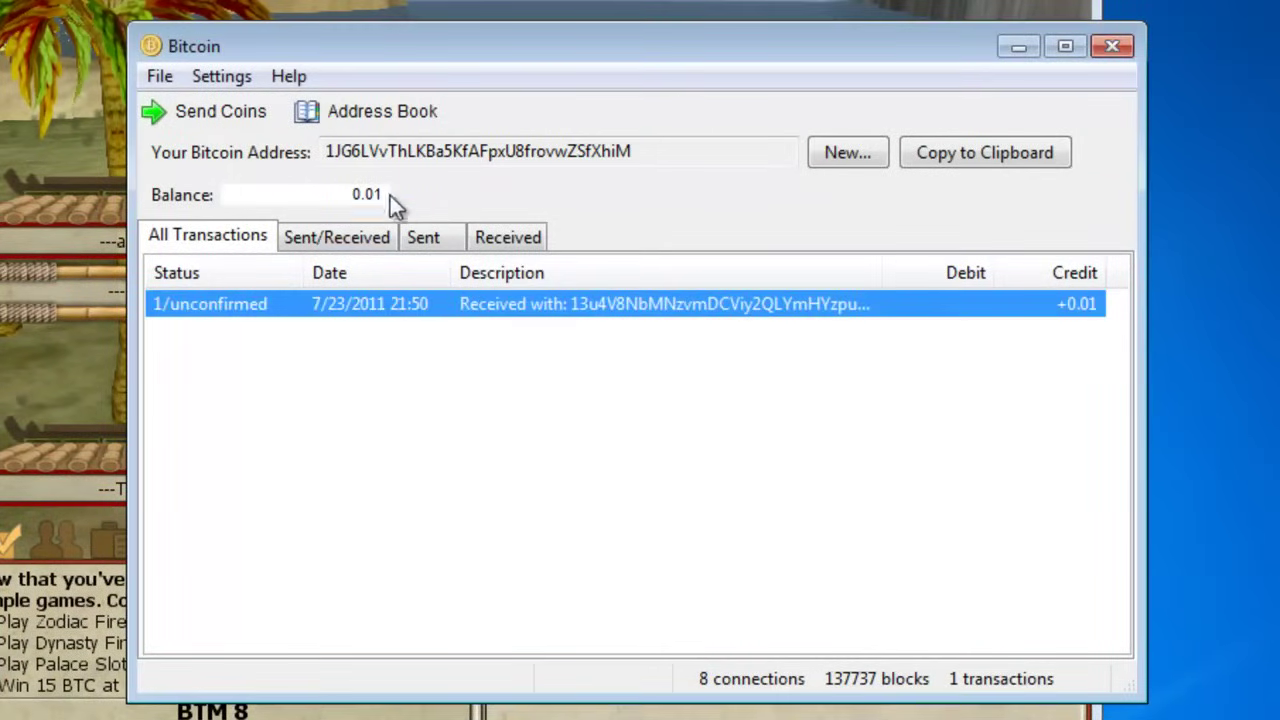
drag(326, 150, 571, 150)
click(321, 152)
click(592, 318)
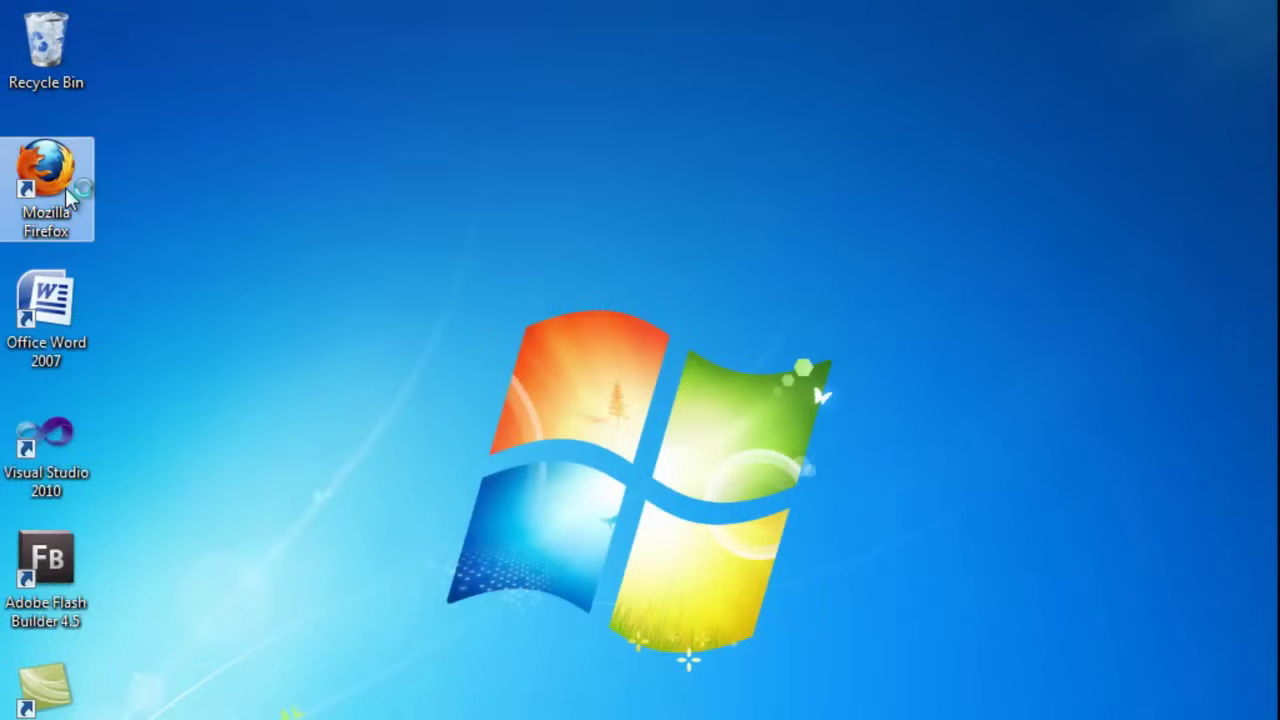
Step: Log in to dwolla.com with the account e-mail and password, declining to save the password
double_click(65, 187)
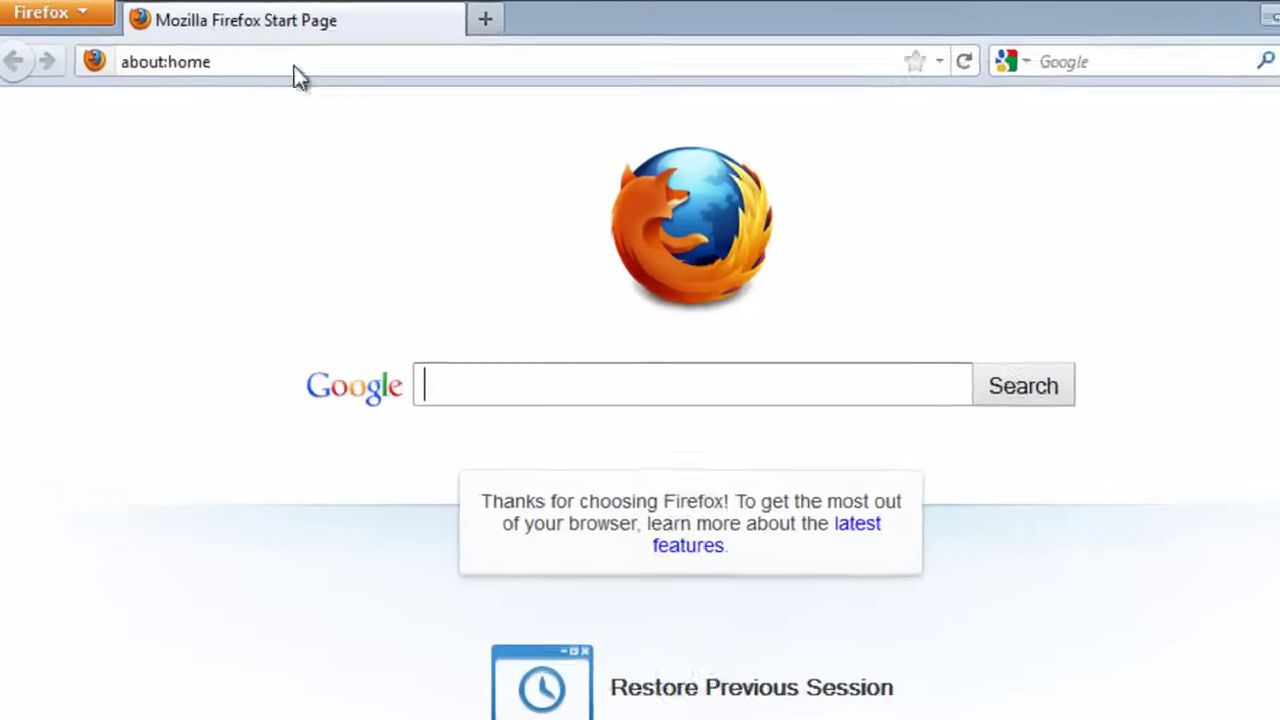
text(dwol)
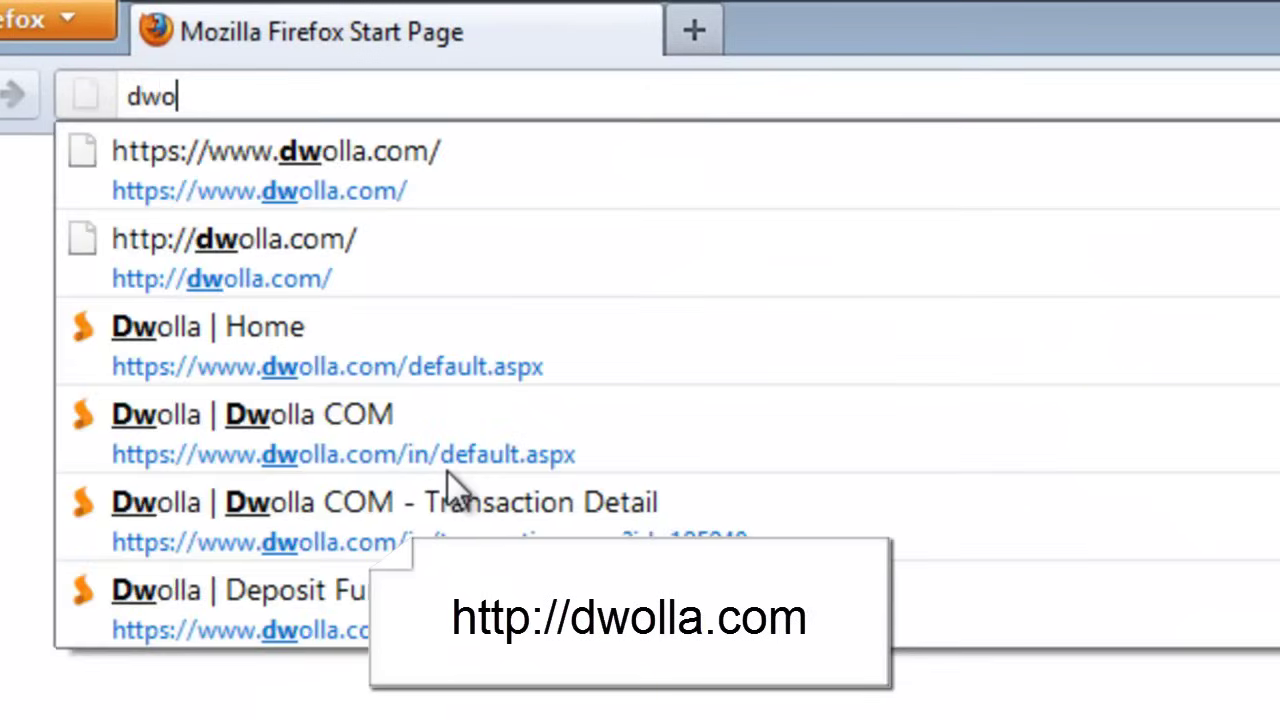
text(la.com)
key(Return)
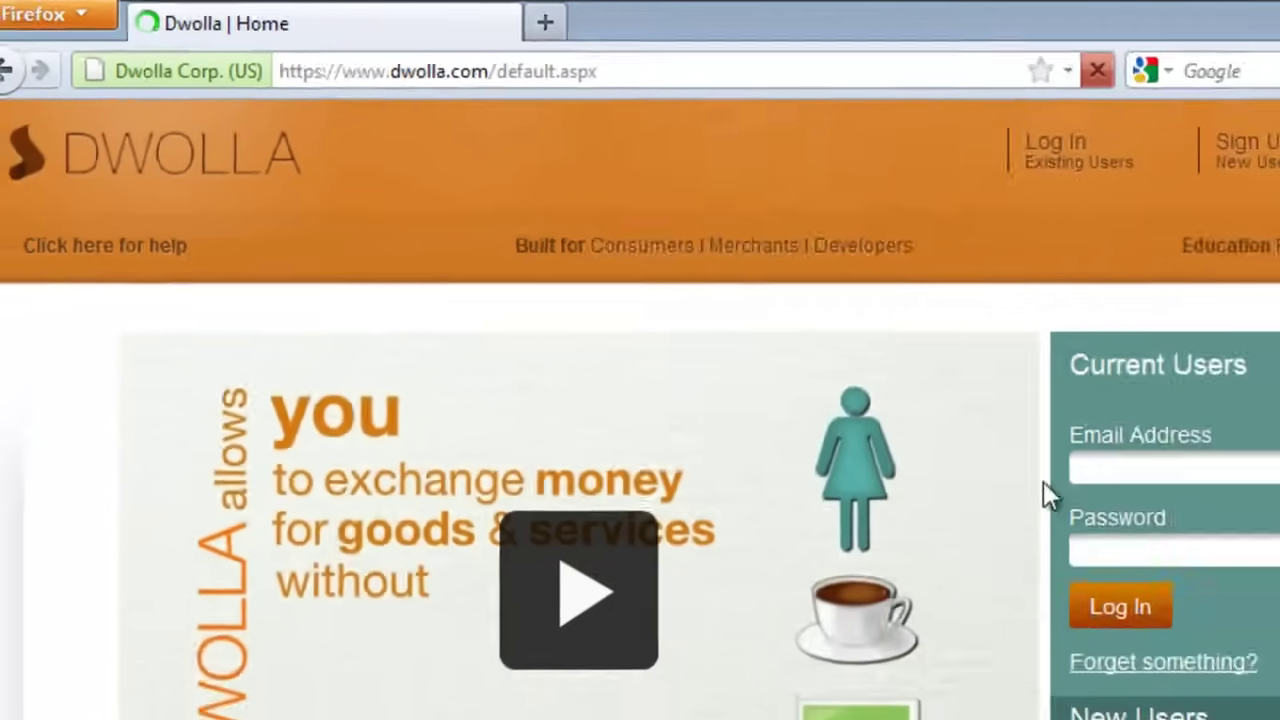
text(email)
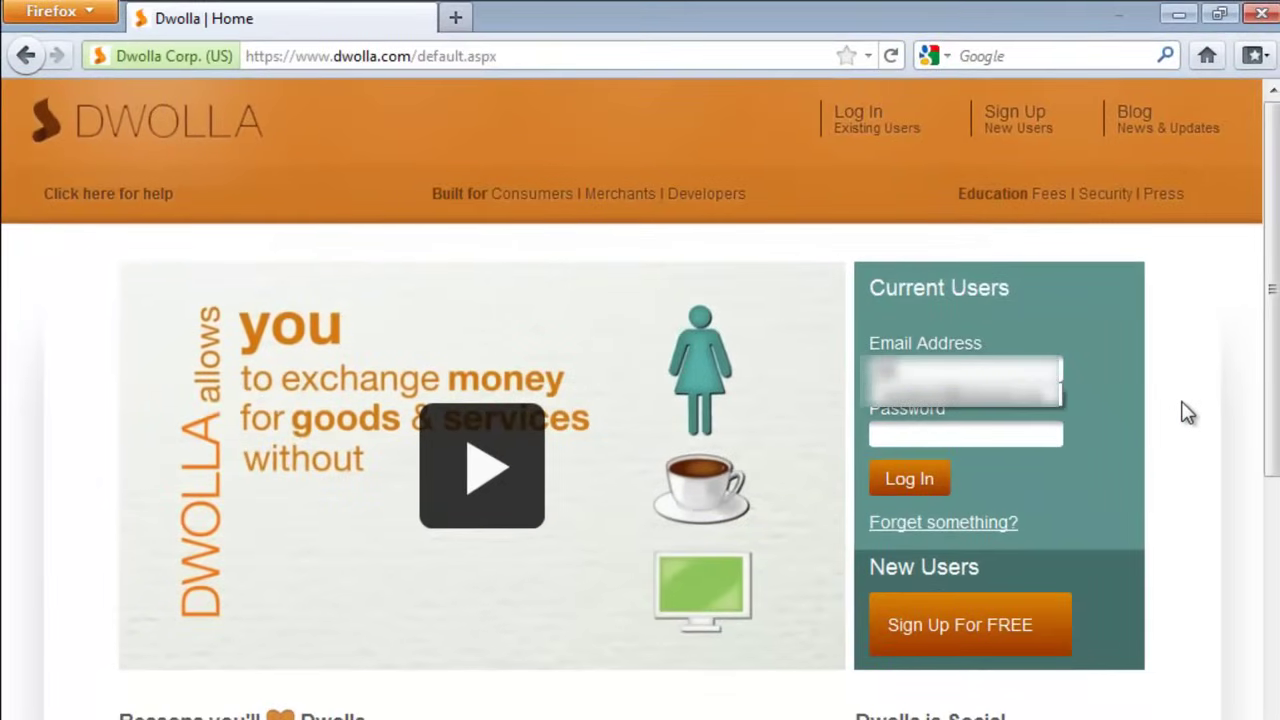
text(email)
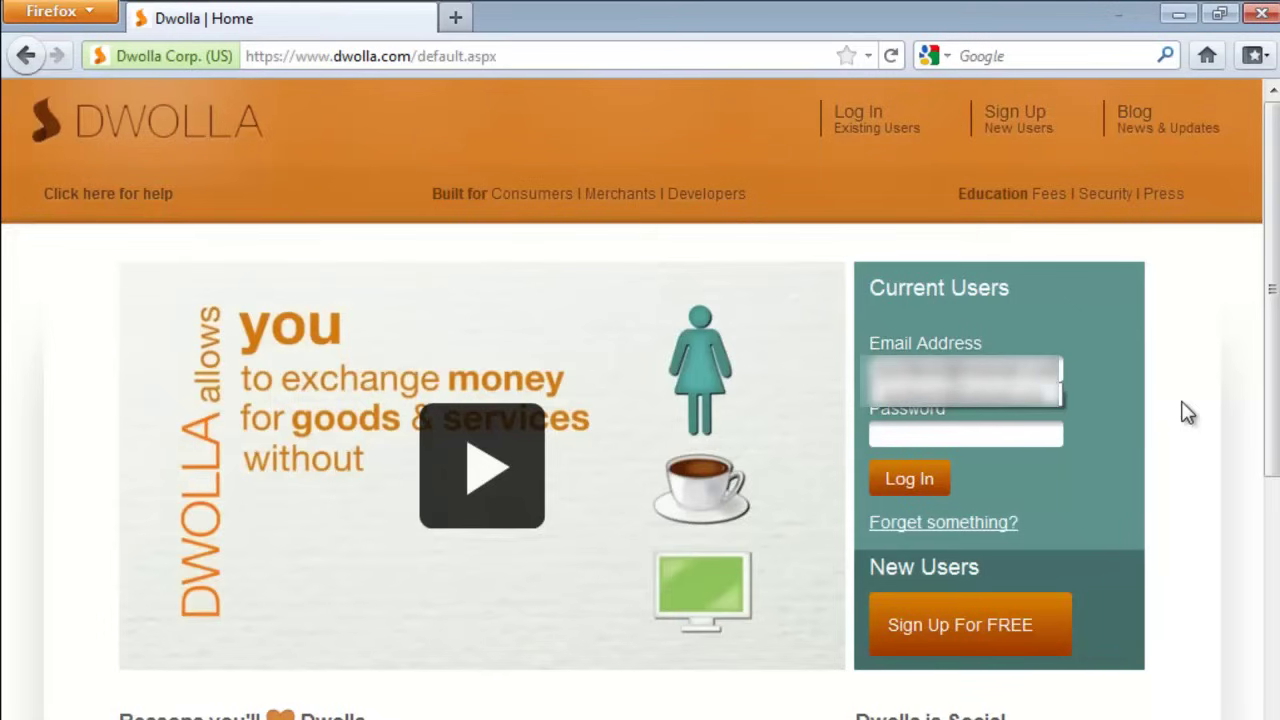
key(Tab)
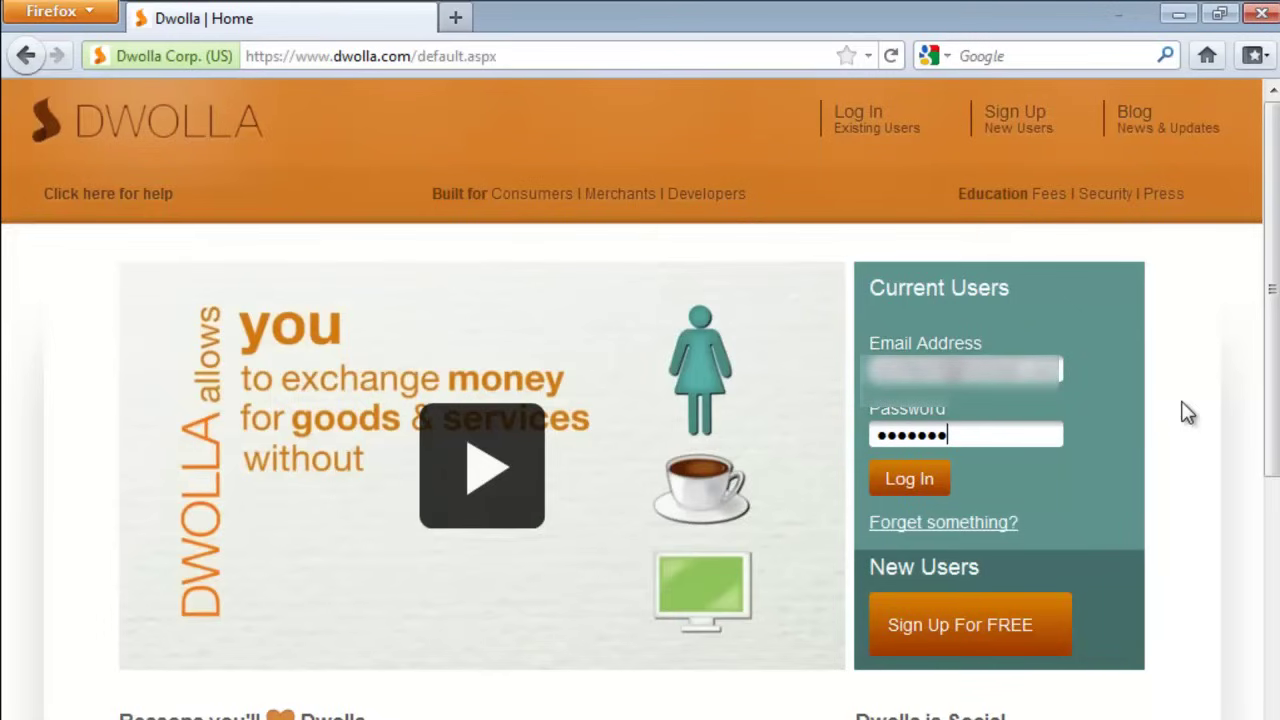
click(912, 488)
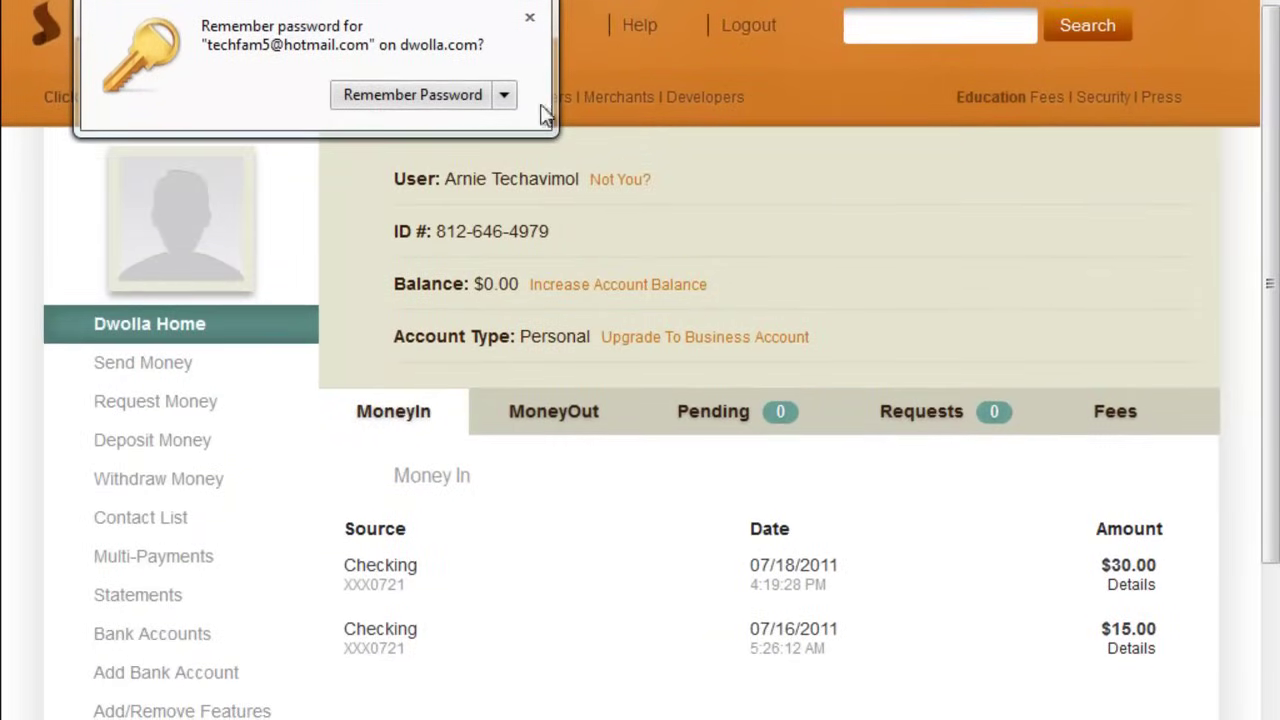
click(530, 18)
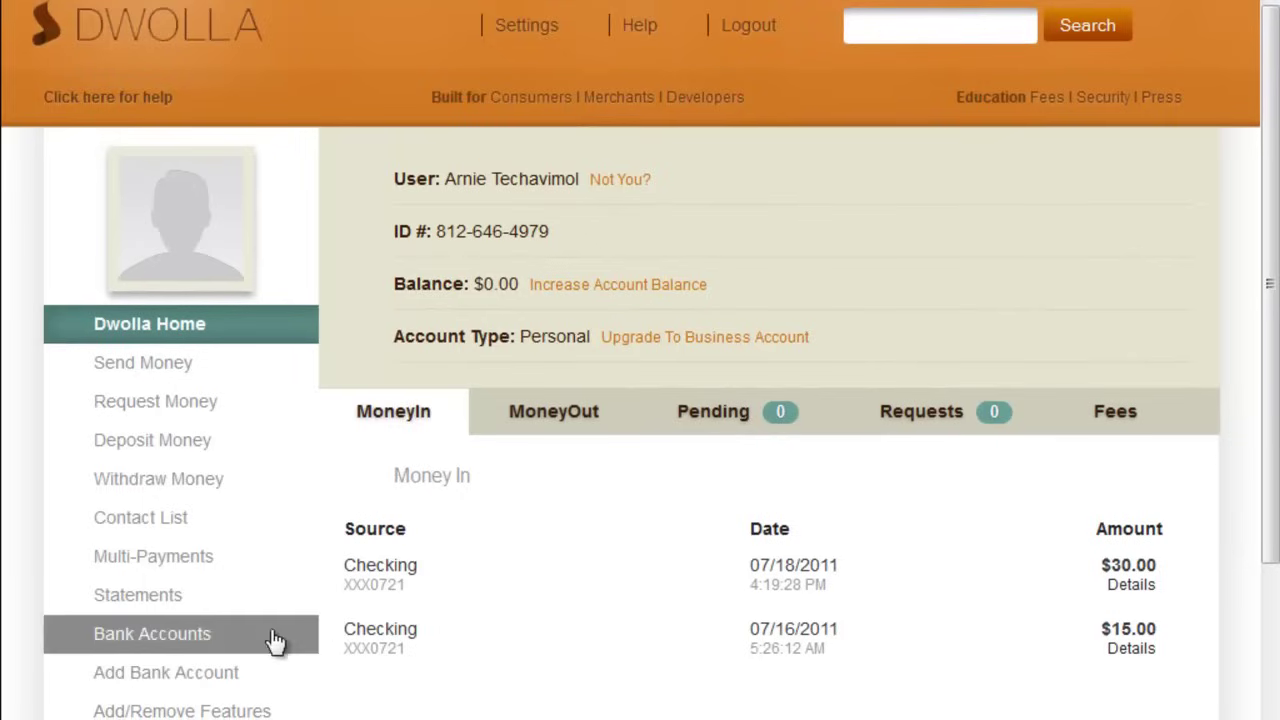
Step: Start adding a bank account with the account name 'Westpac'
click(243, 676)
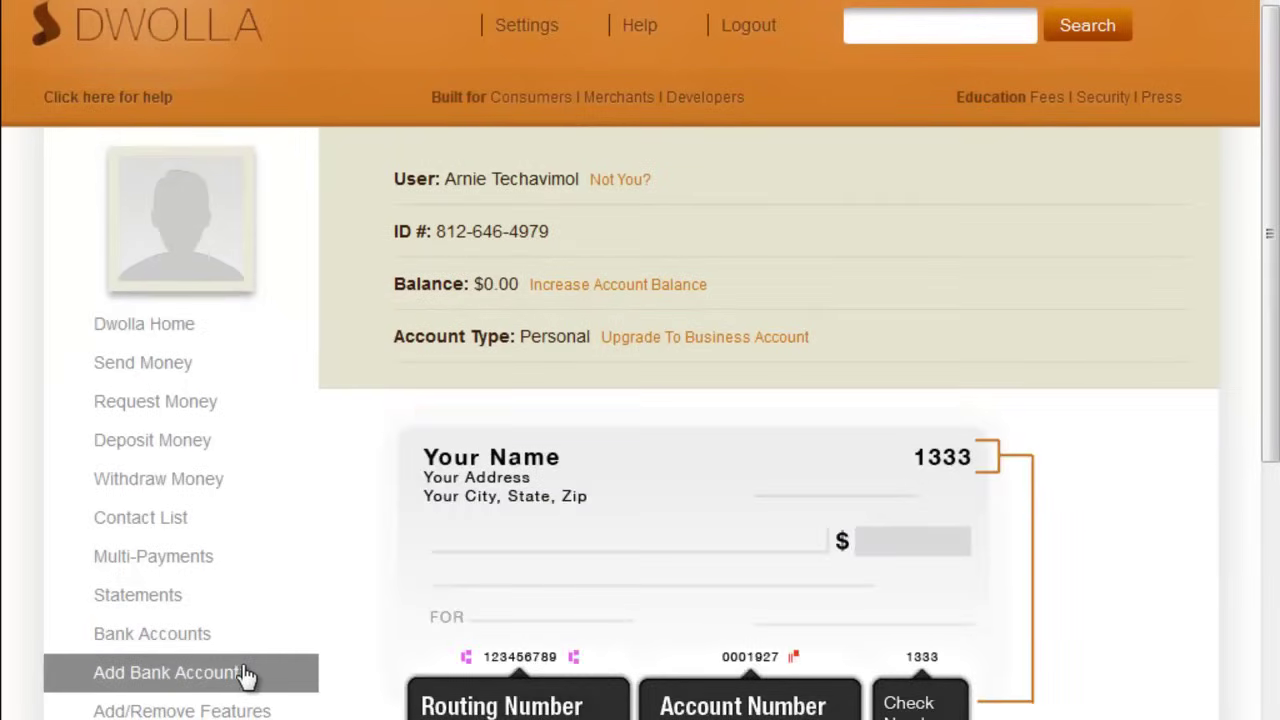
scroll(503, 586, down, 6)
click(714, 305)
text(Westpac)
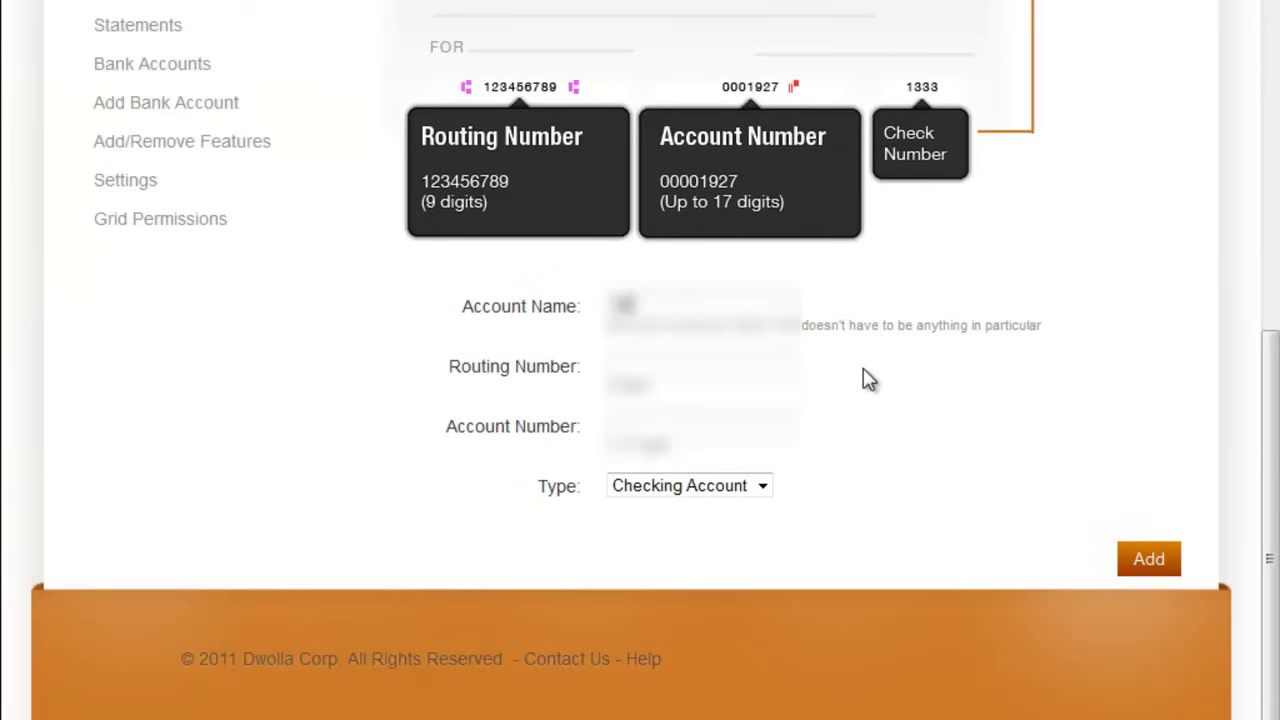
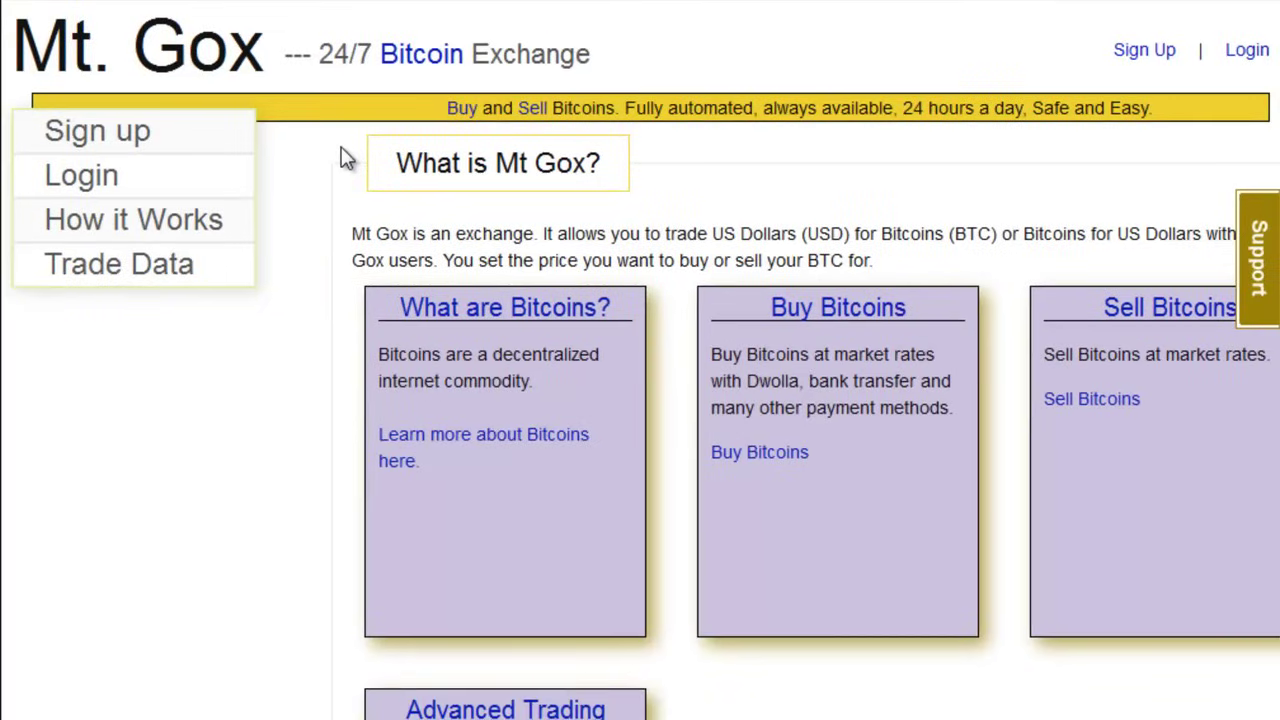
Step: Sign in to Mt. Gox with the account user name and password, declining to save the password
double_click(86, 188)
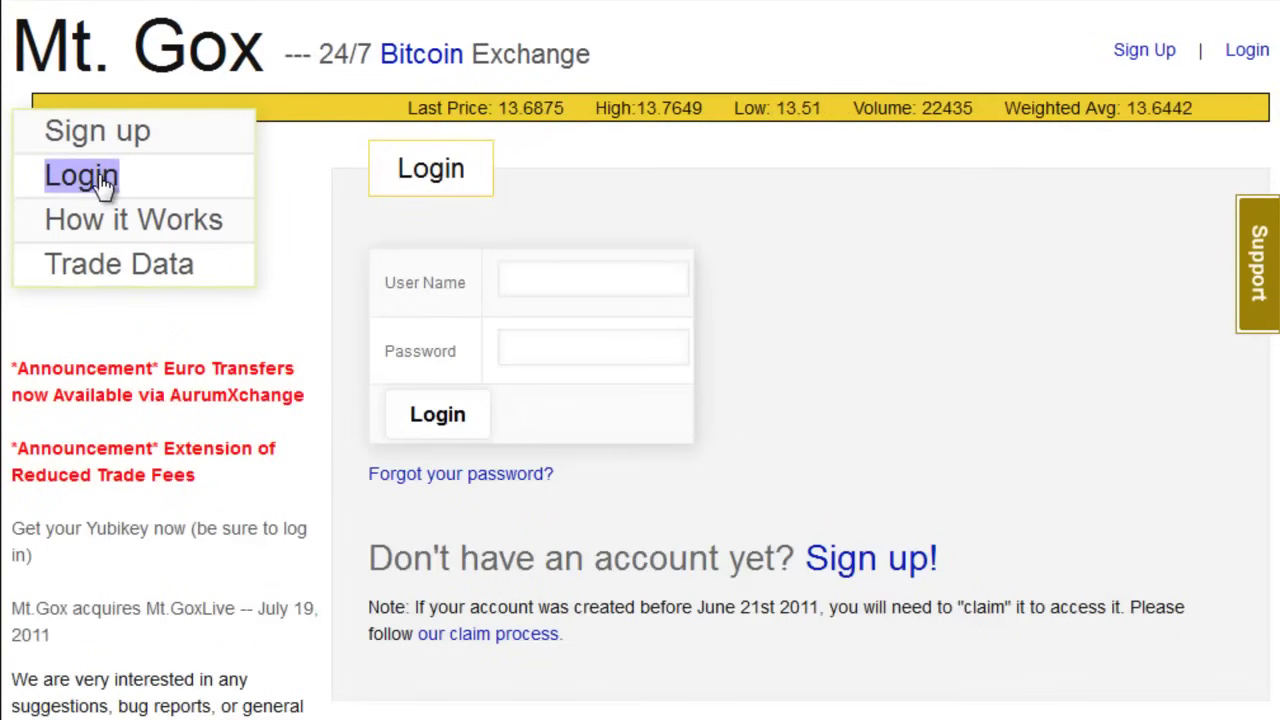
click(523, 273)
text(violarocks)
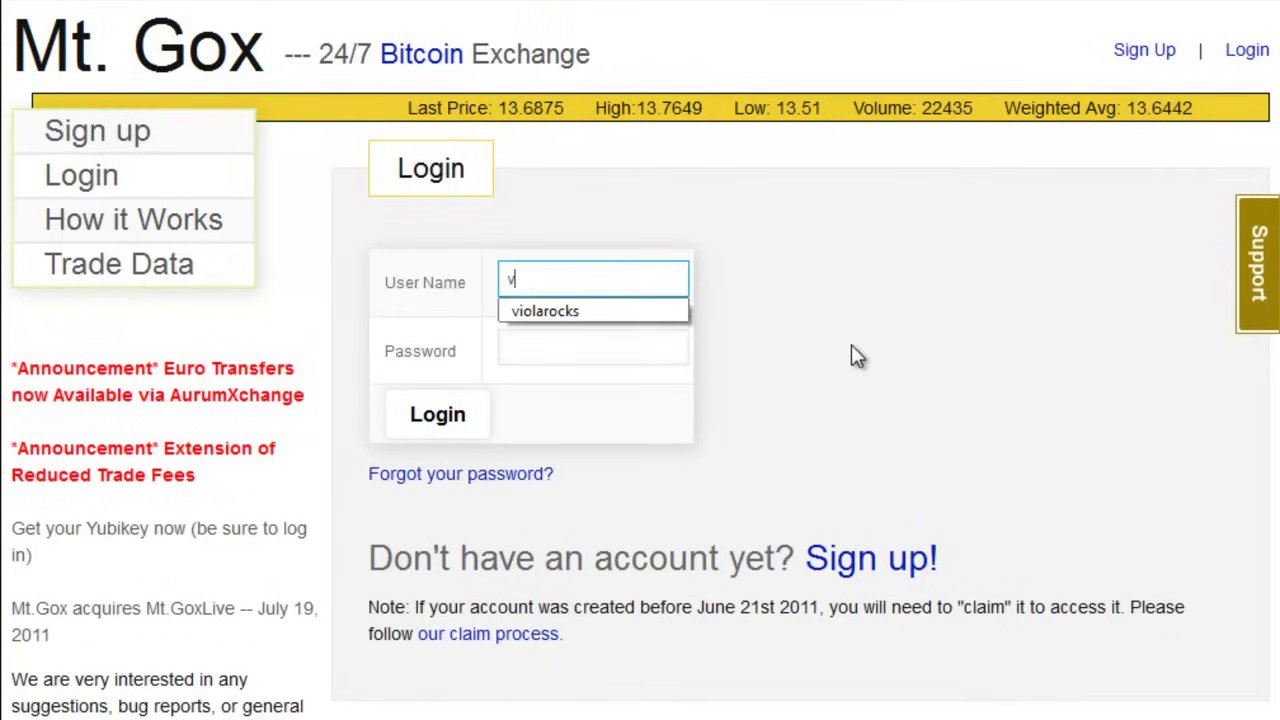
key(Tab)
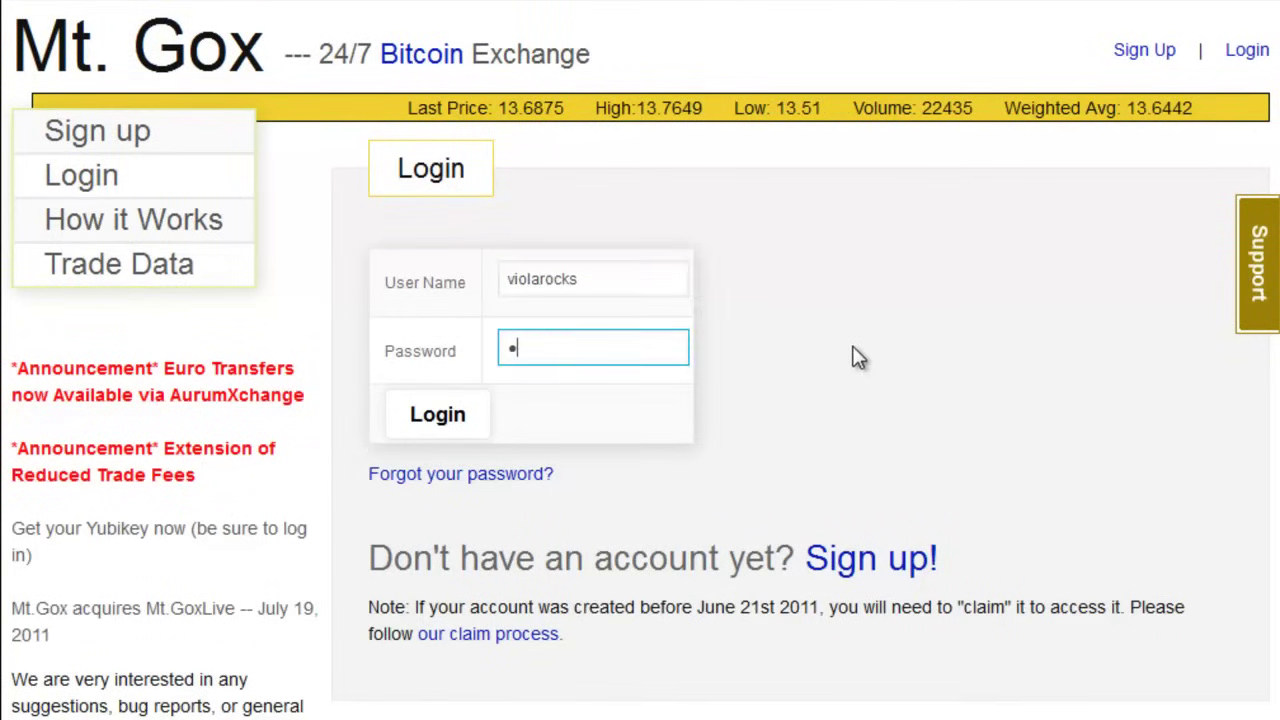
text(••••••••••)
click(460, 408)
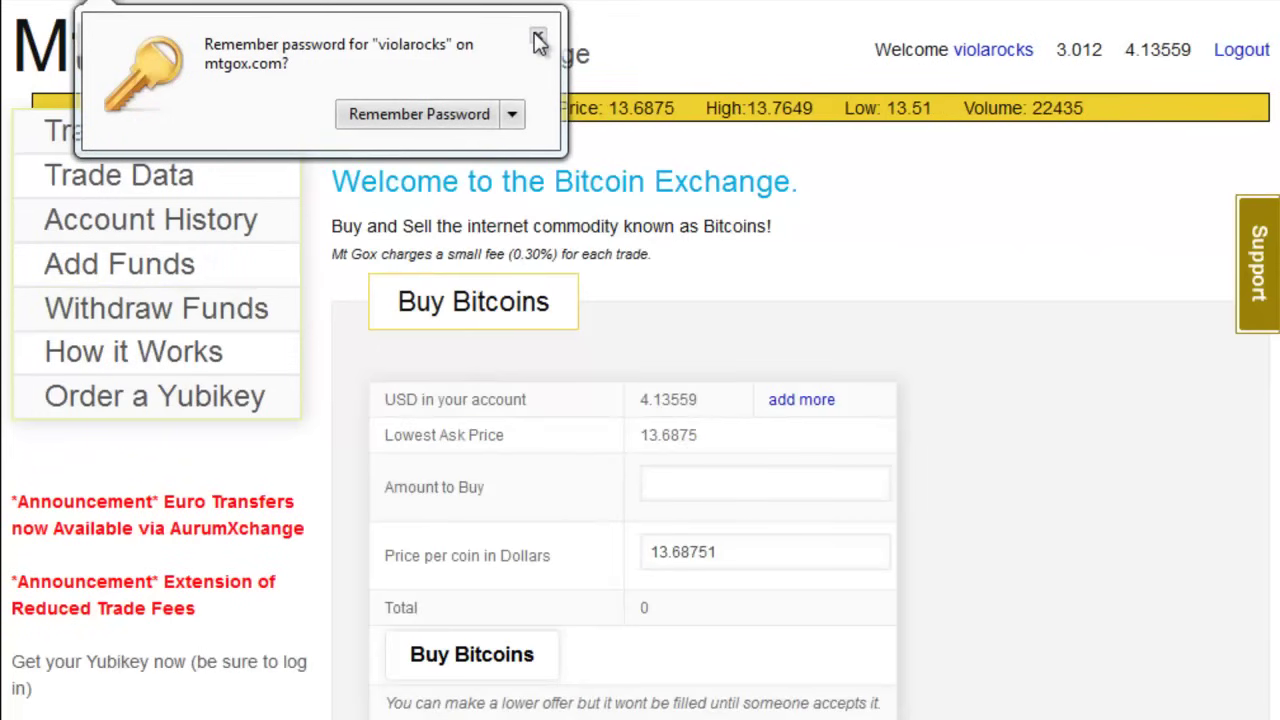
click(538, 40)
Step: Open the Add Funds page and open the Dwolla.com link in a new tab
triple_click(148, 272)
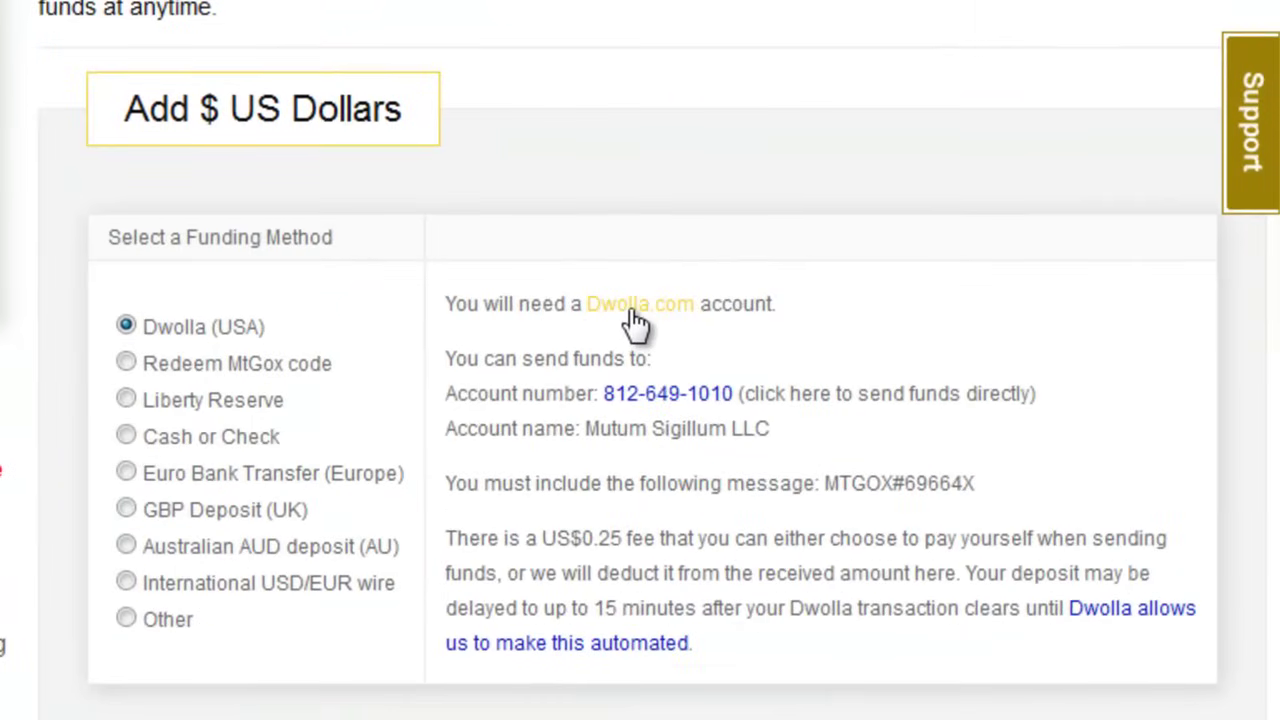
right_click(634, 322)
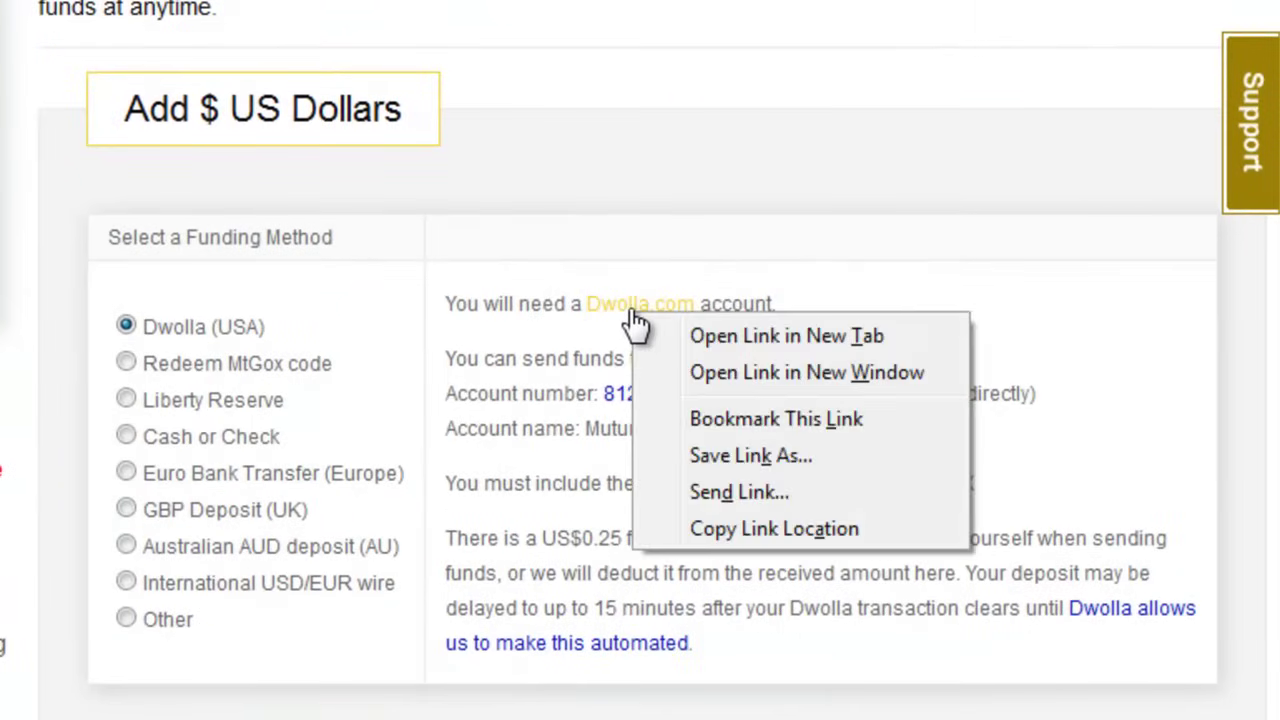
click(695, 340)
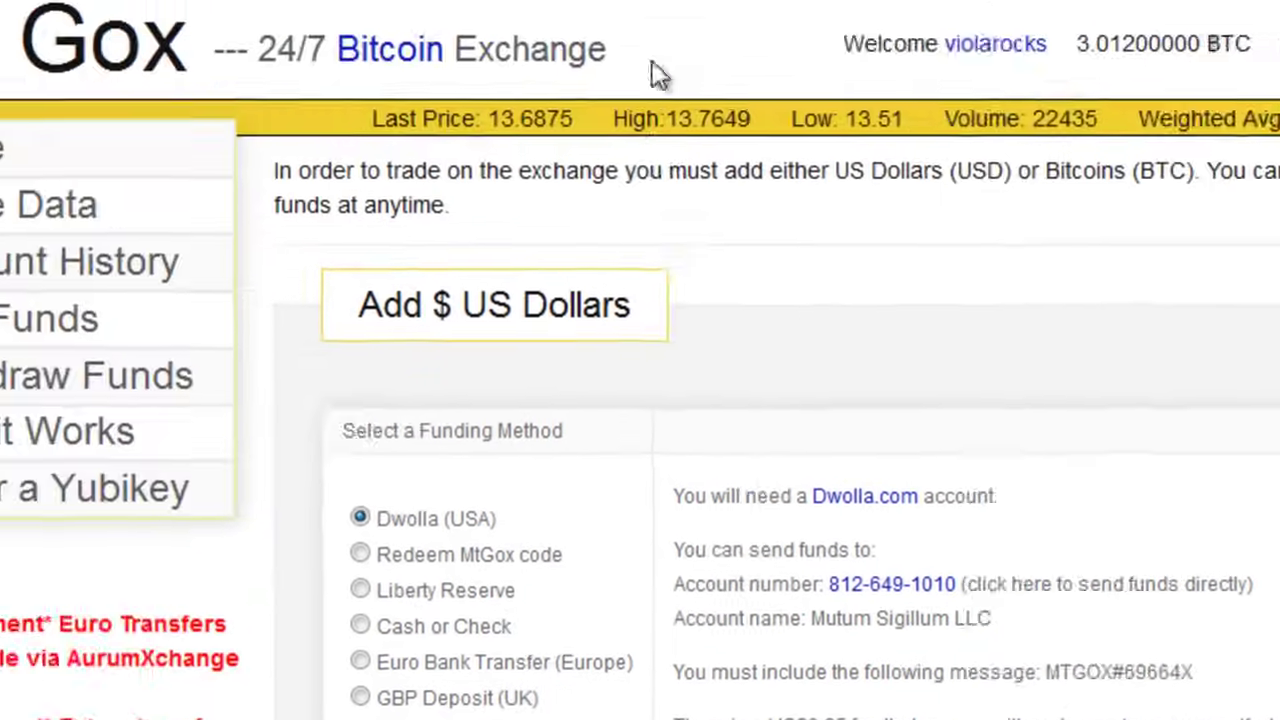
click(777, 25)
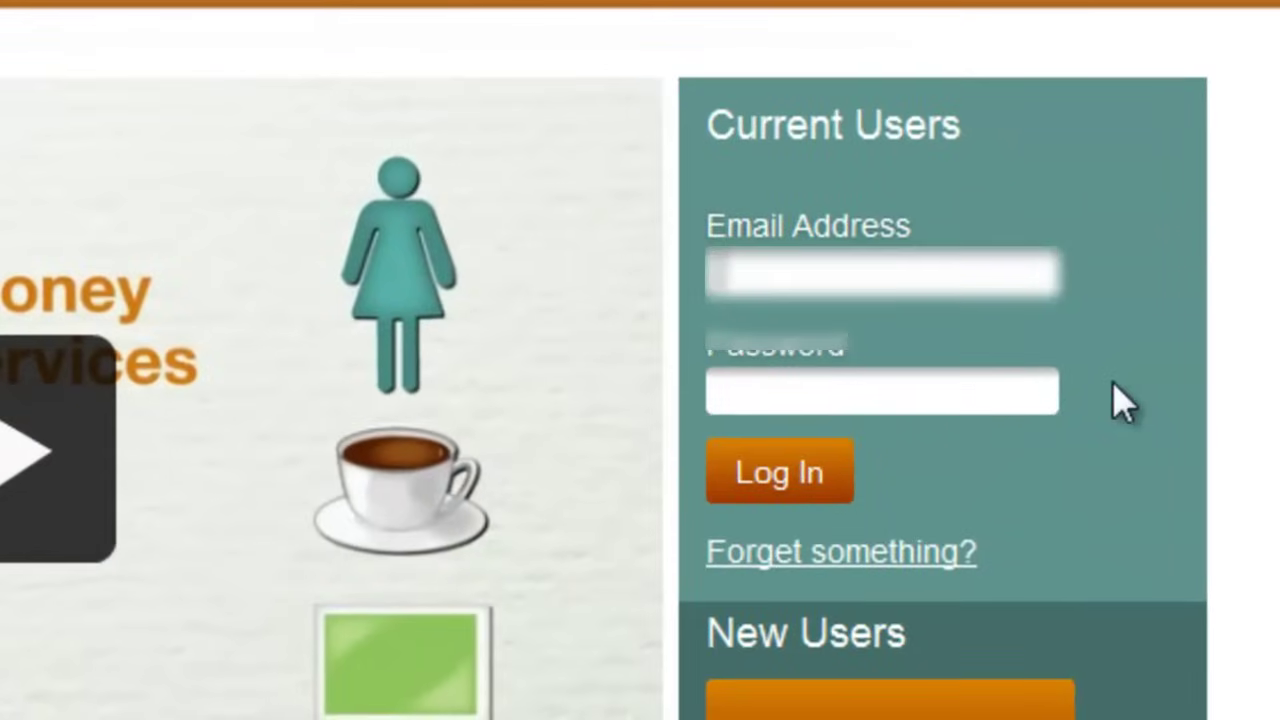
Step: Log in to Dwolla with the saved e-mail address and the account password
text(tech)
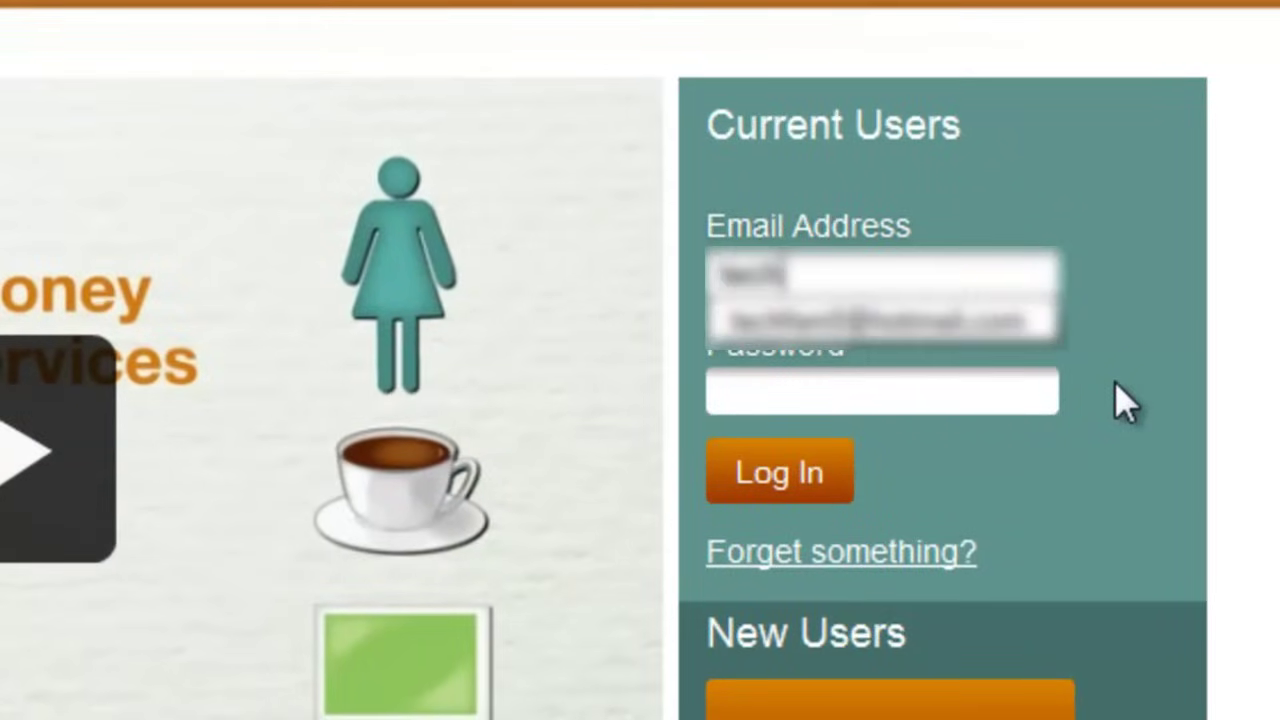
click(1014, 325)
click(1011, 390)
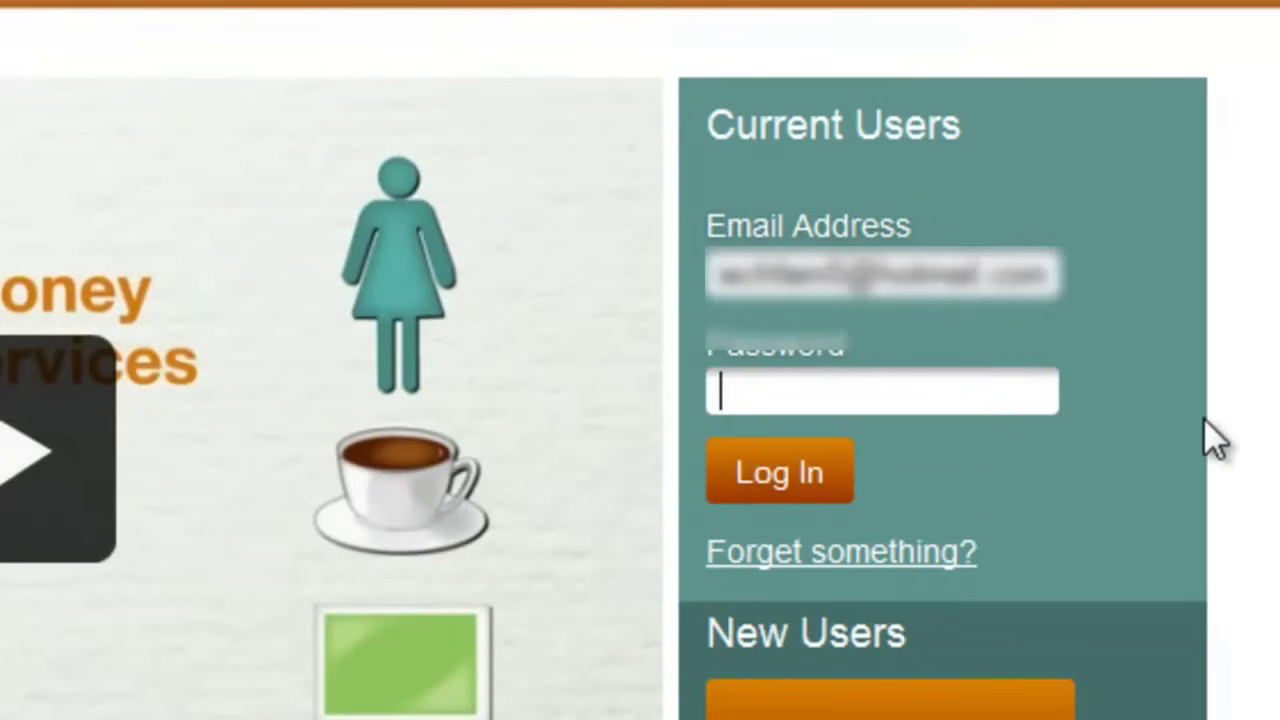
text(••••••••)
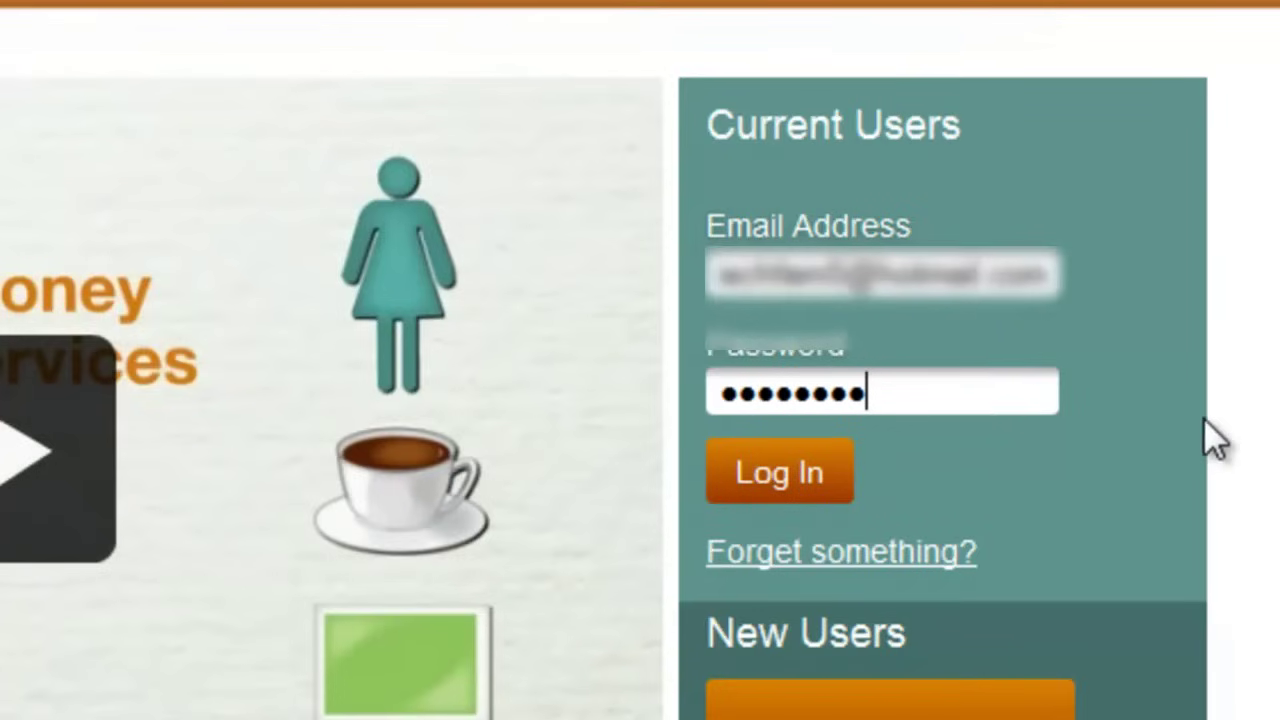
text(•••)
click(780, 472)
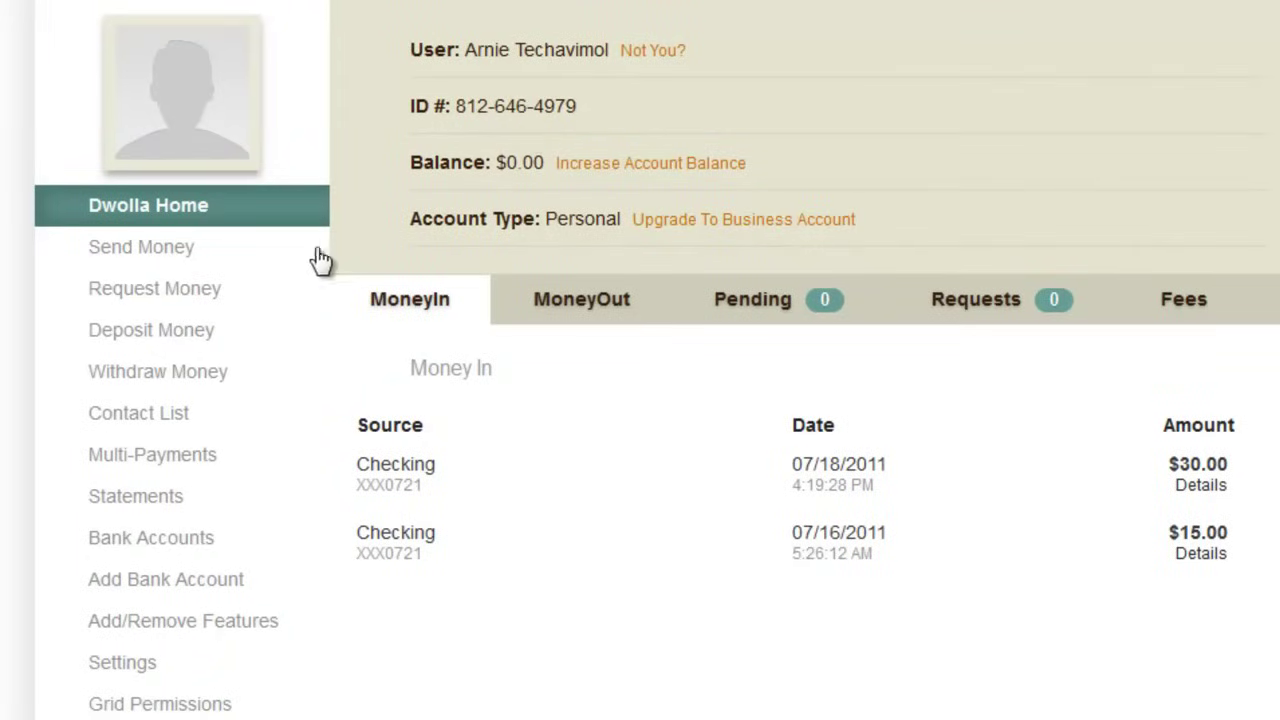
Step: Open the Send Money form and enter the account PIN
click(268, 256)
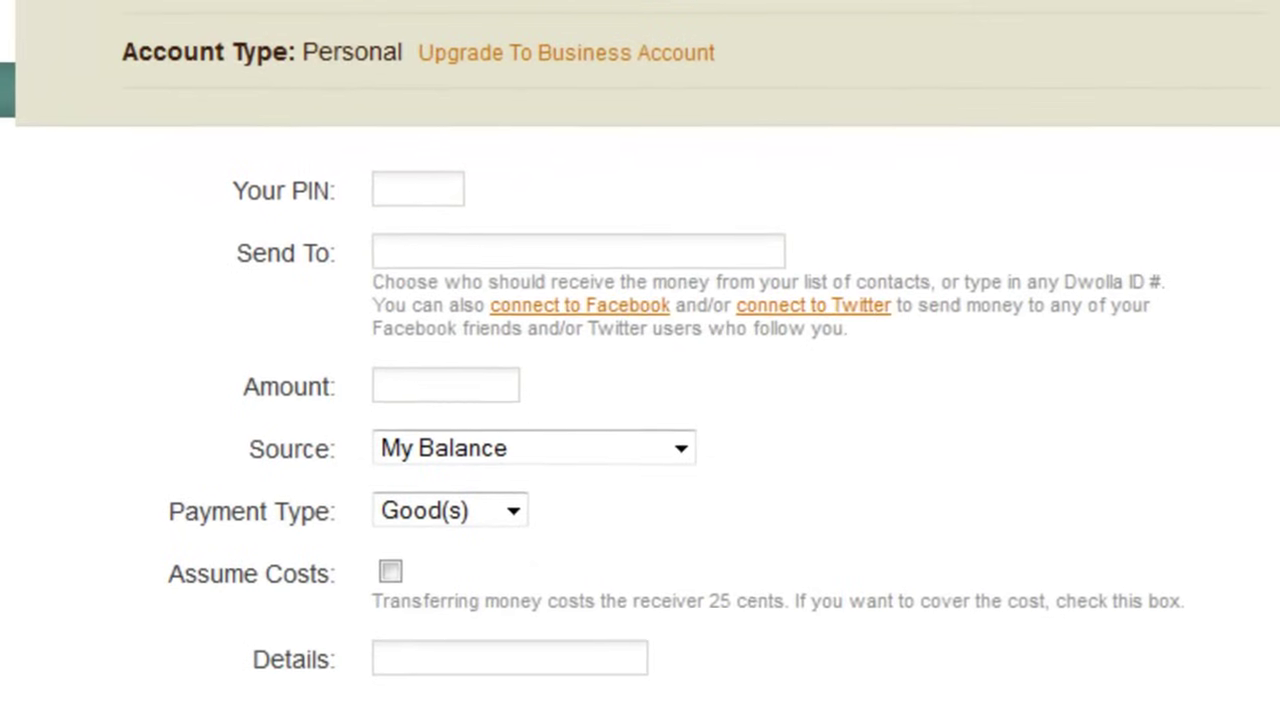
click(526, 273)
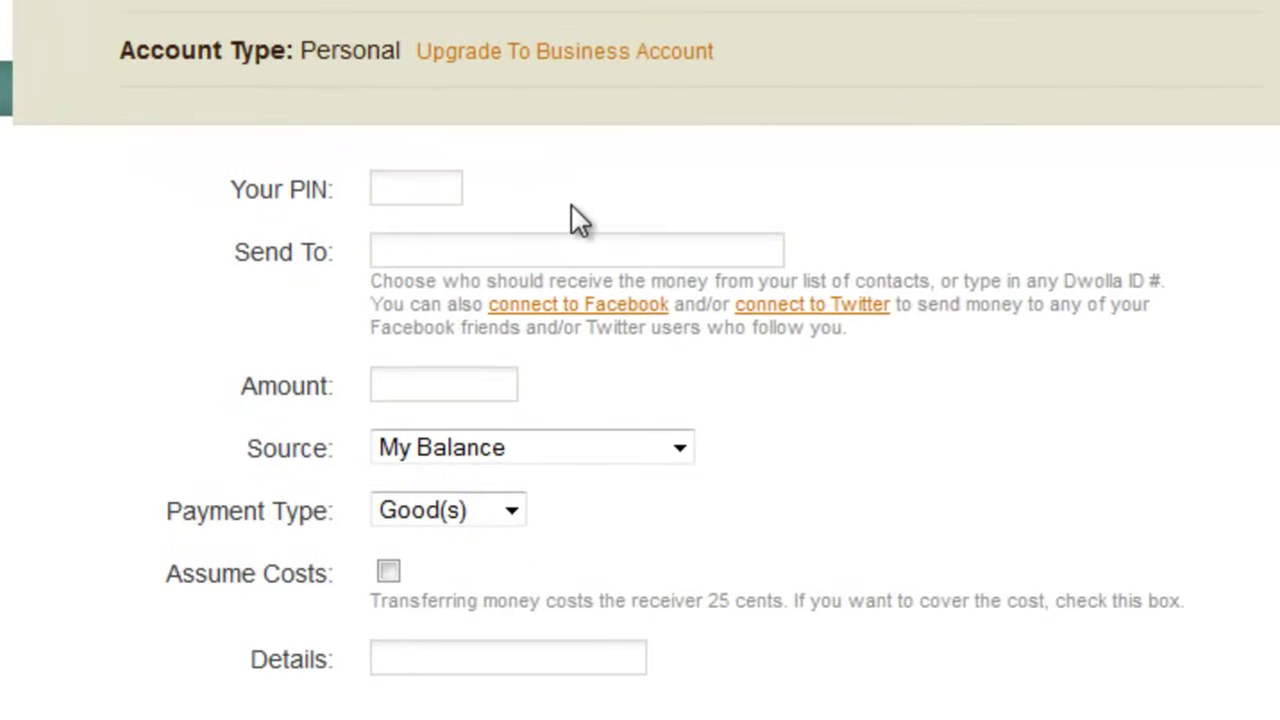
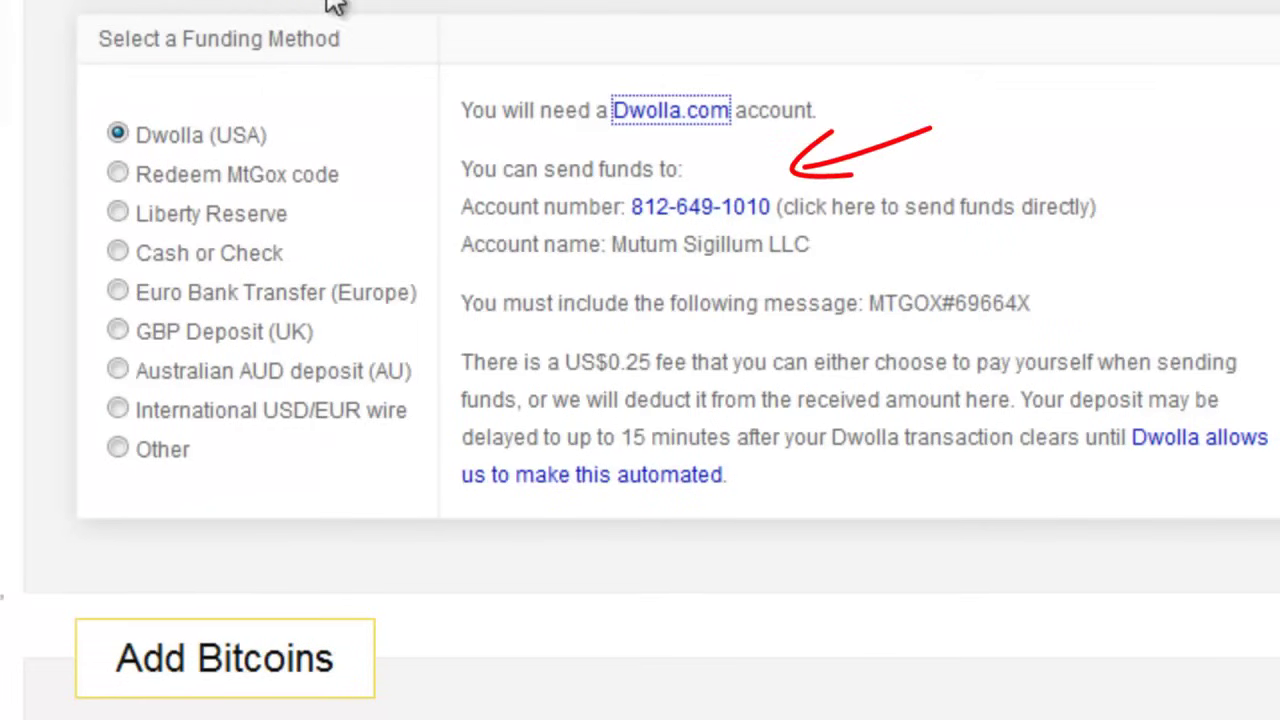
Step: Copy the Mt. Gox account number and paste it as the Send To recipient
drag(633, 210, 776, 218)
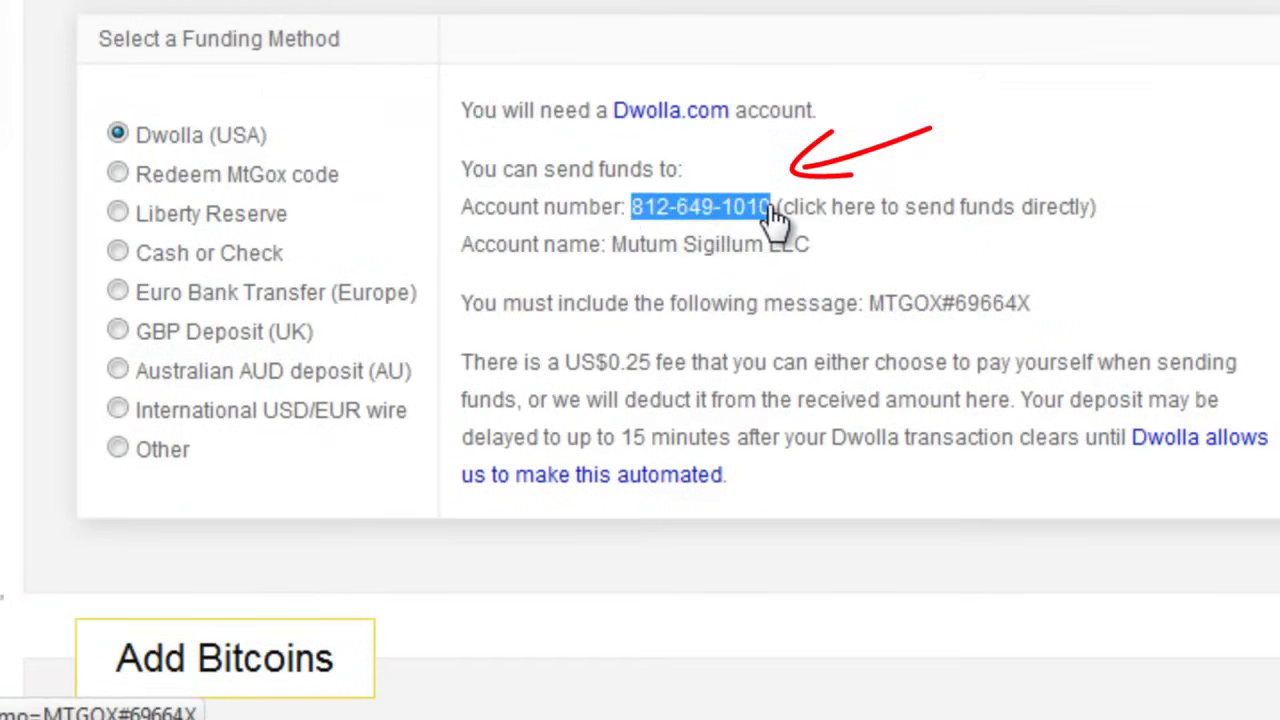
right_click(772, 210)
click(826, 488)
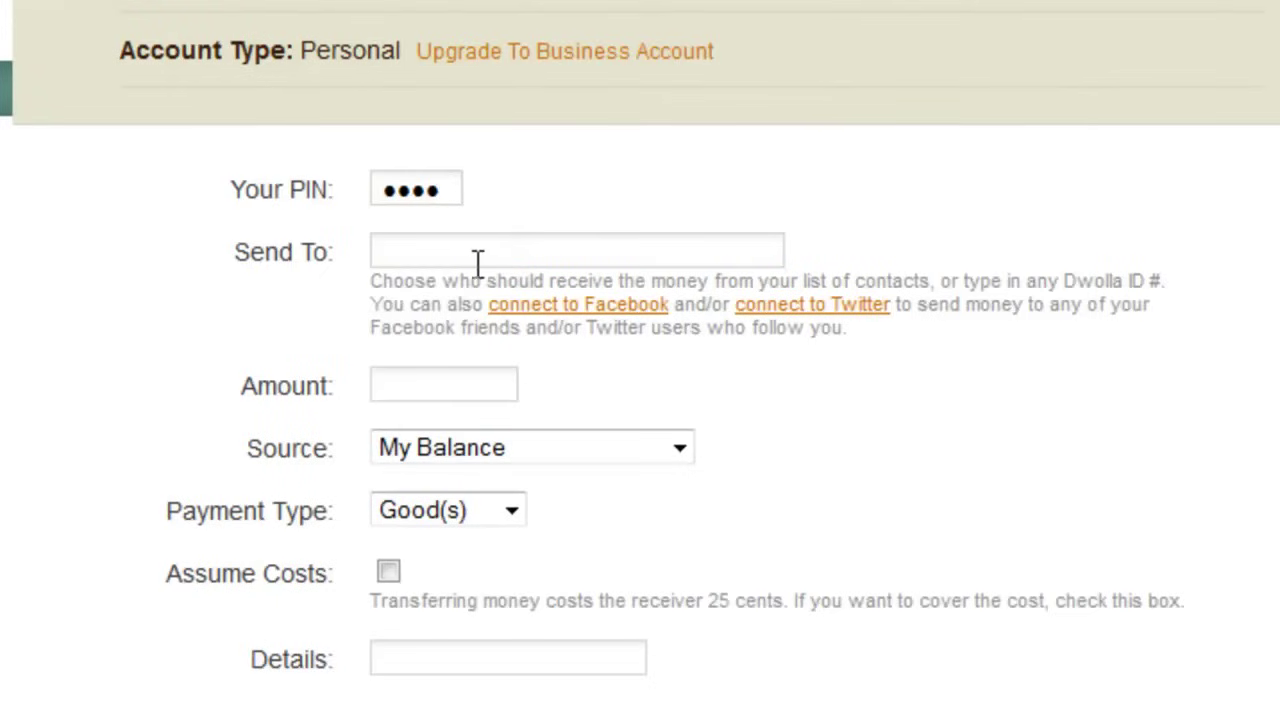
click(474, 262)
right_click(476, 264)
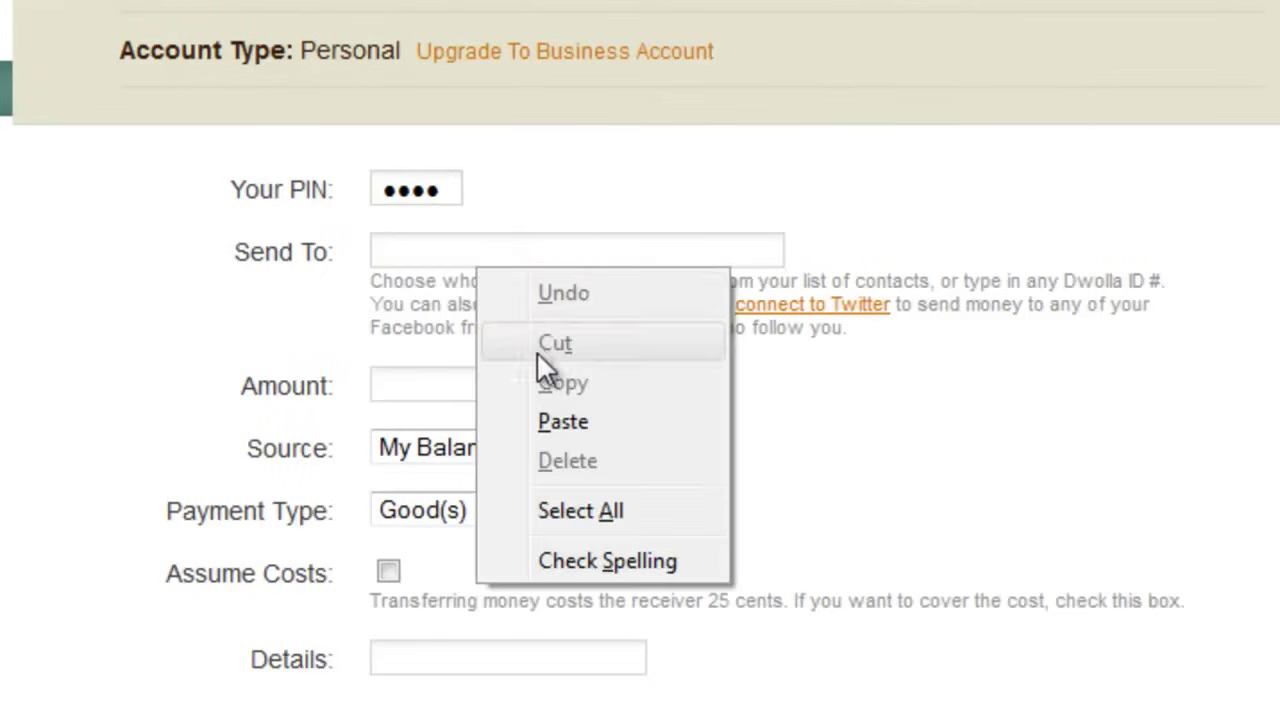
click(572, 418)
Step: Set the amount to 1400, source to Bank: Checking, payment type Service(s), and assume costs
click(469, 384)
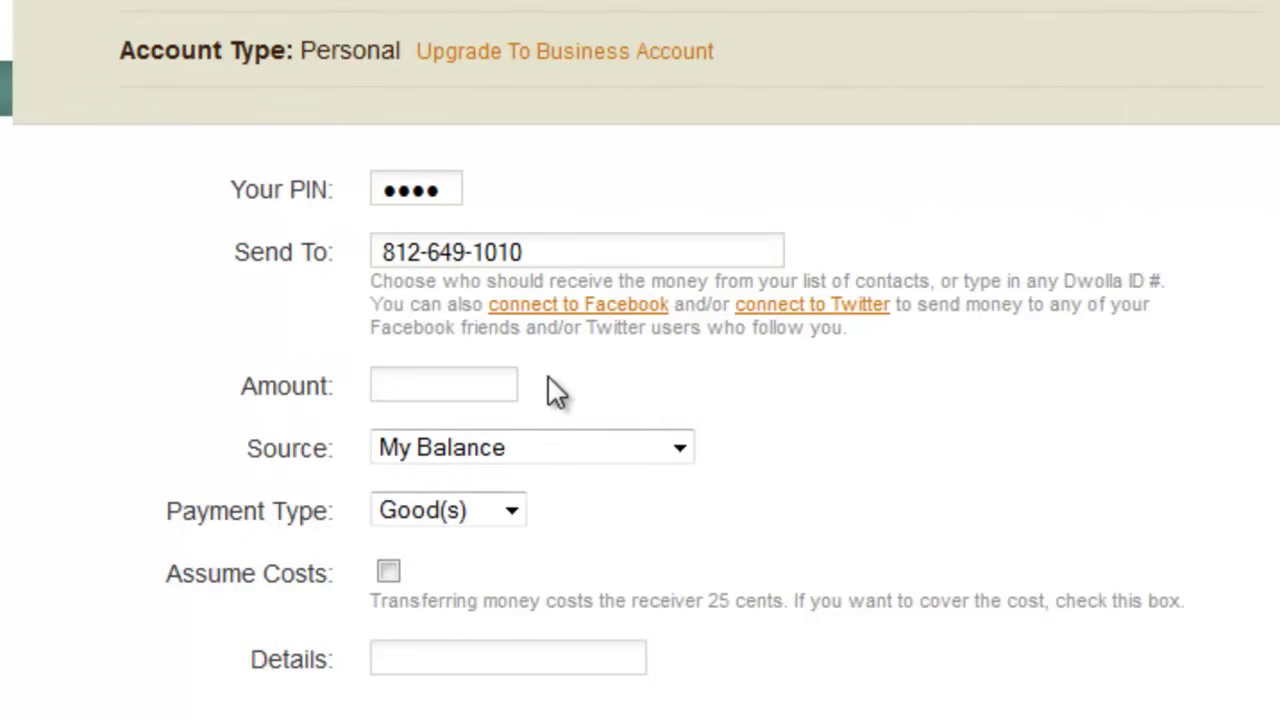
text(1400)
click(543, 457)
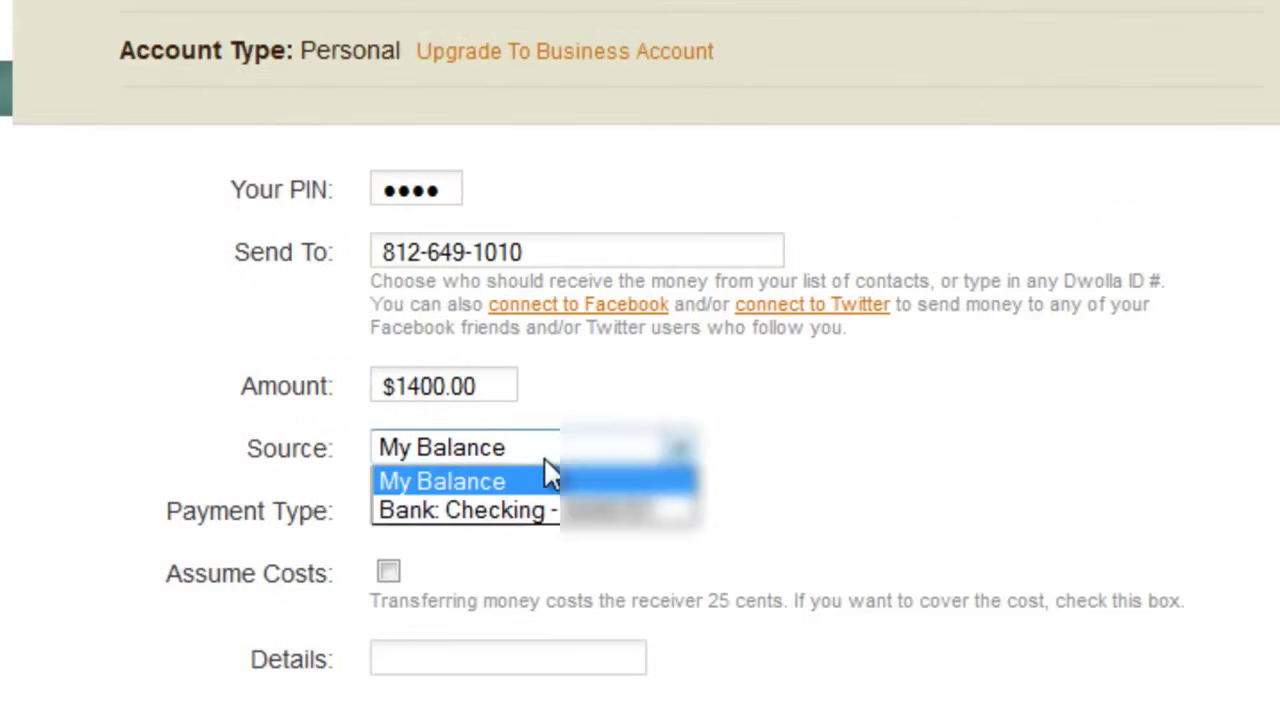
click(555, 512)
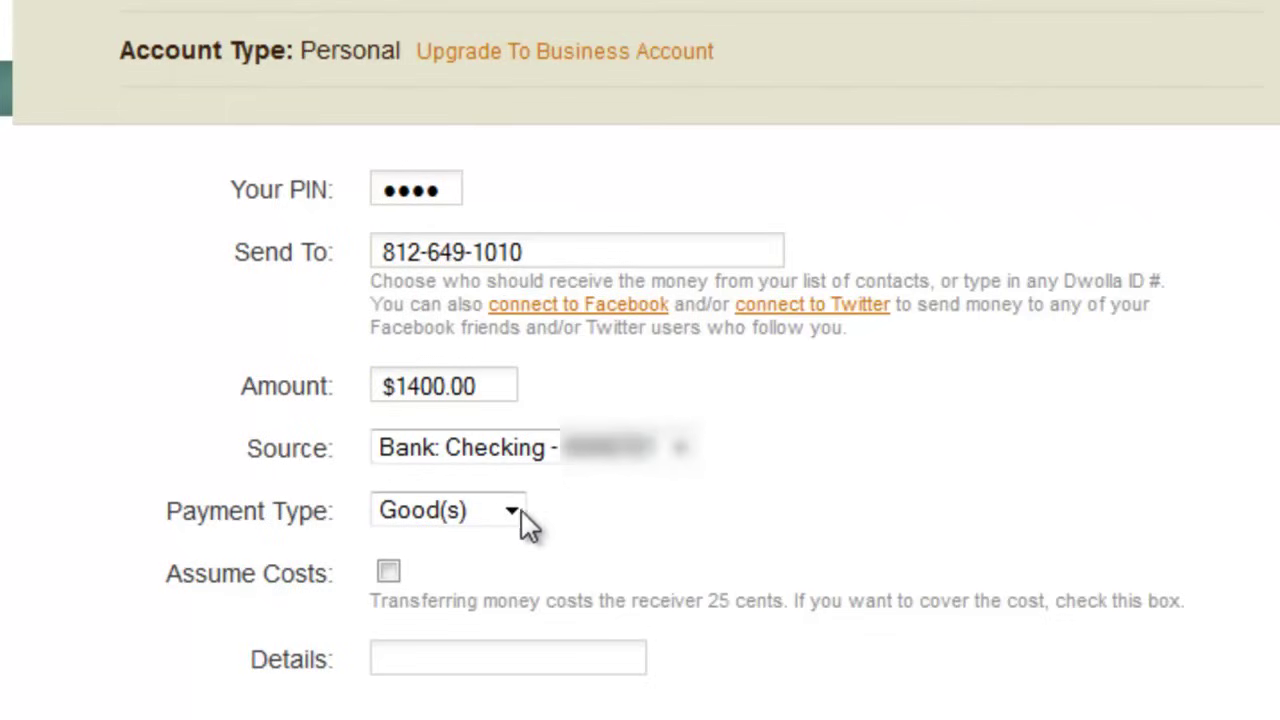
click(513, 510)
click(485, 569)
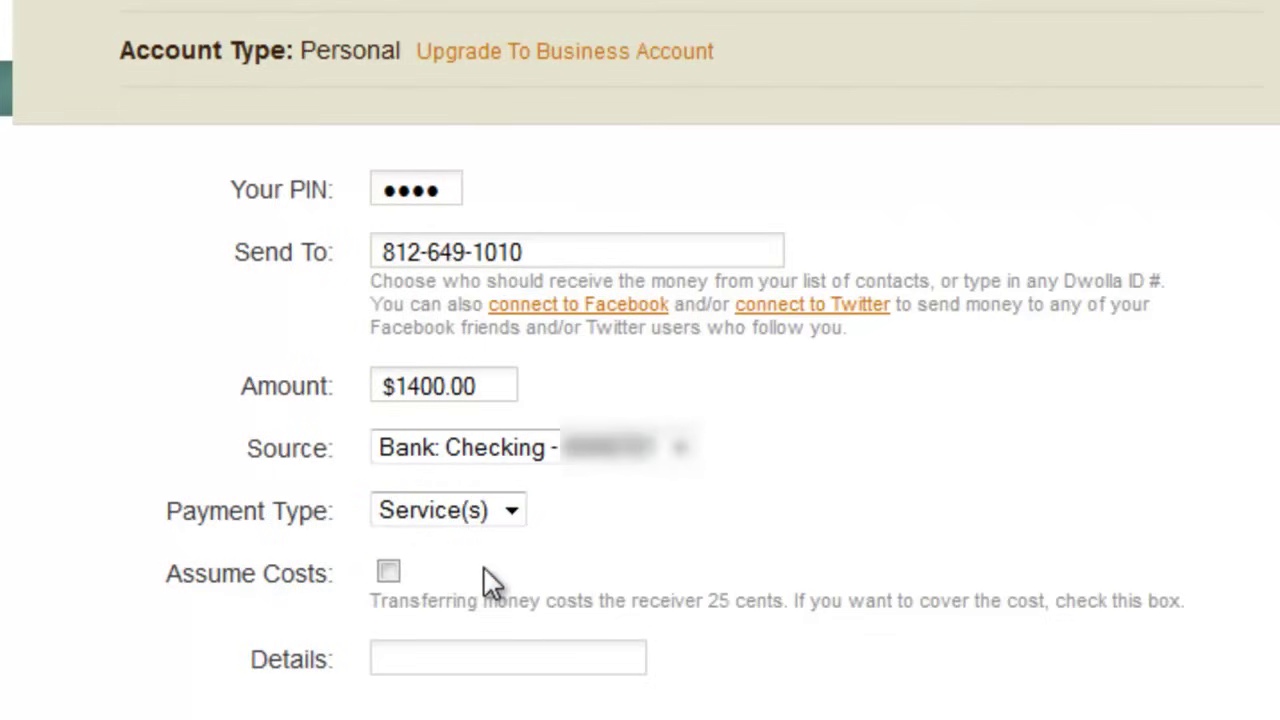
click(389, 571)
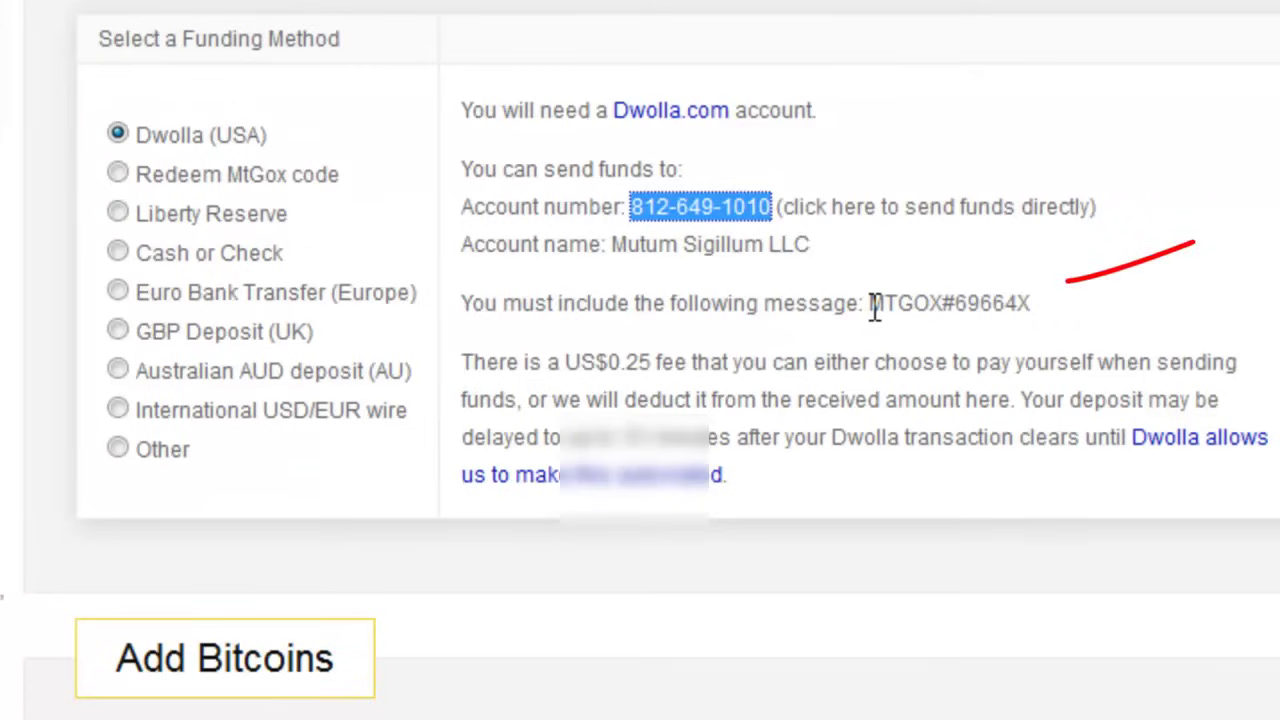
Step: Copy Mt. Gox's required deposit message code and paste it into the Dwolla Details field
drag(873, 307, 1034, 305)
right_click(1012, 310)
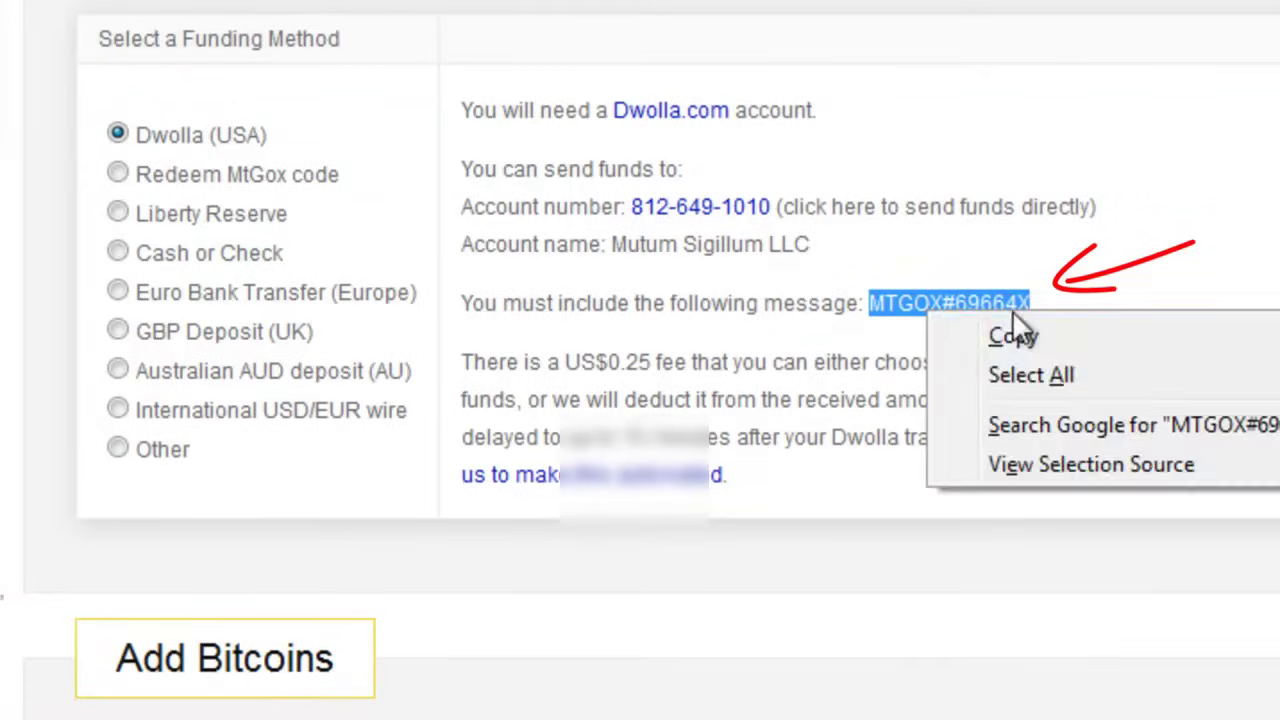
click(1013, 335)
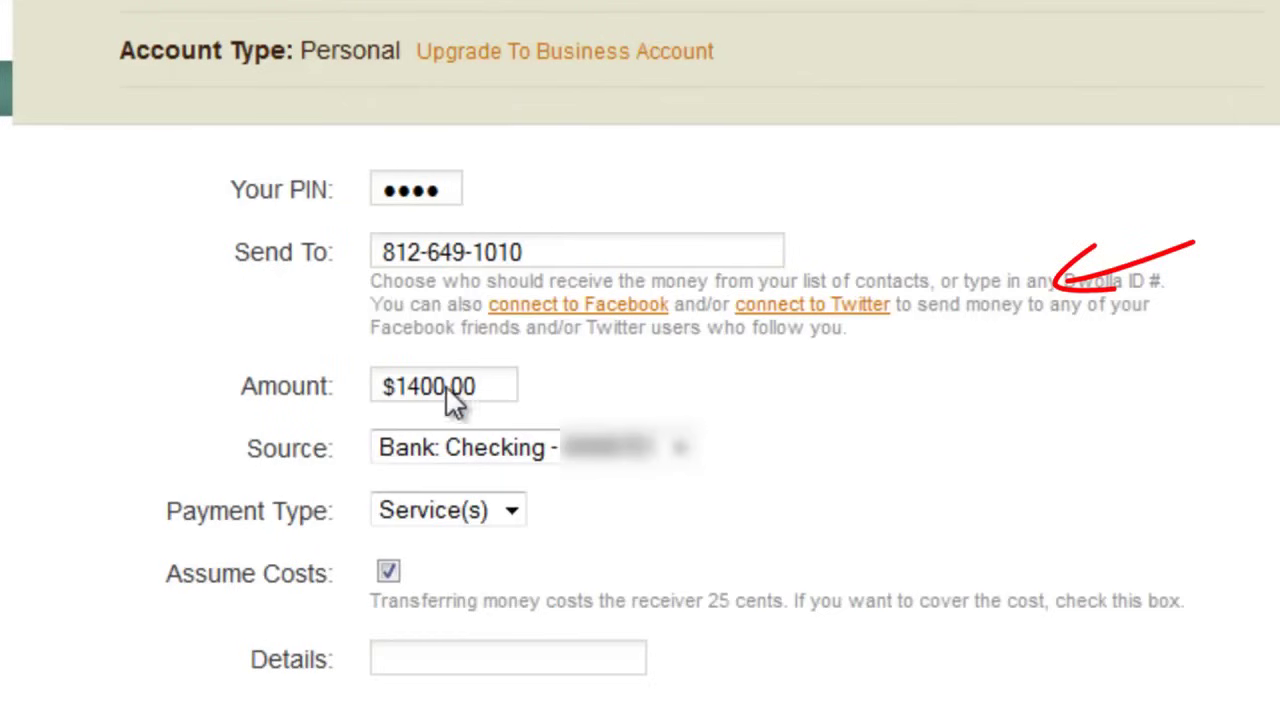
click(457, 660)
right_click(457, 660)
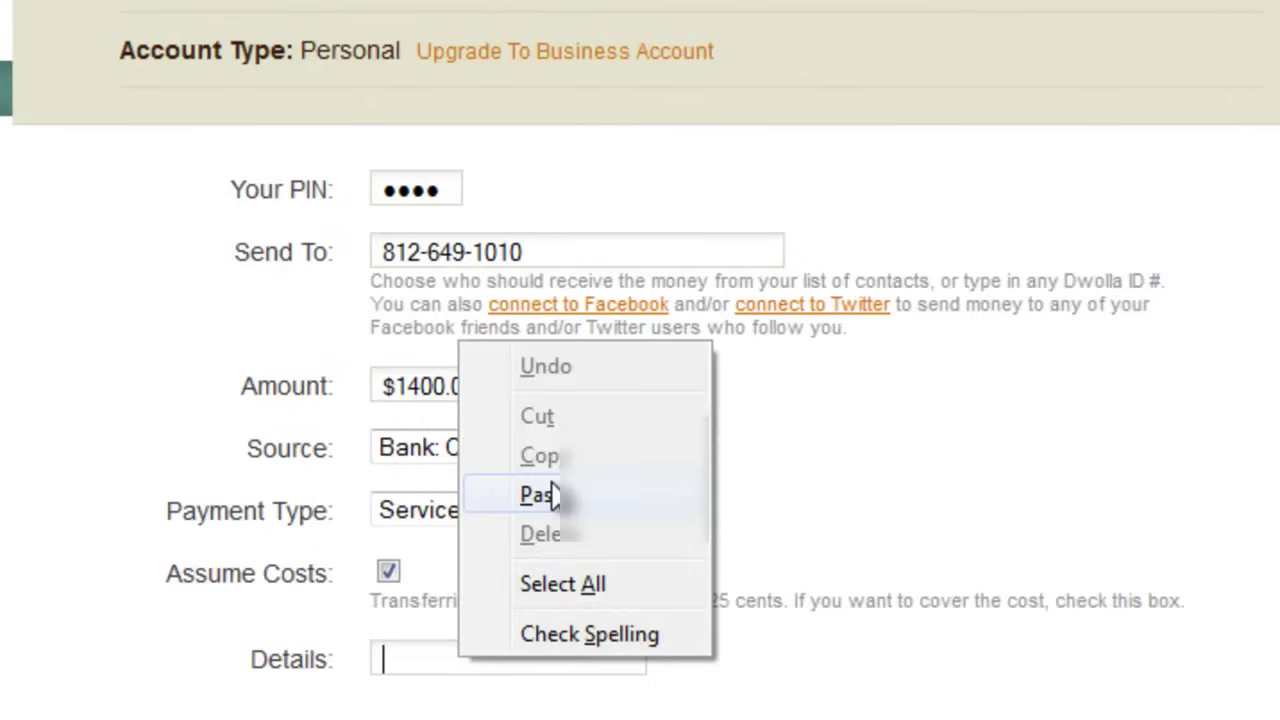
click(540, 494)
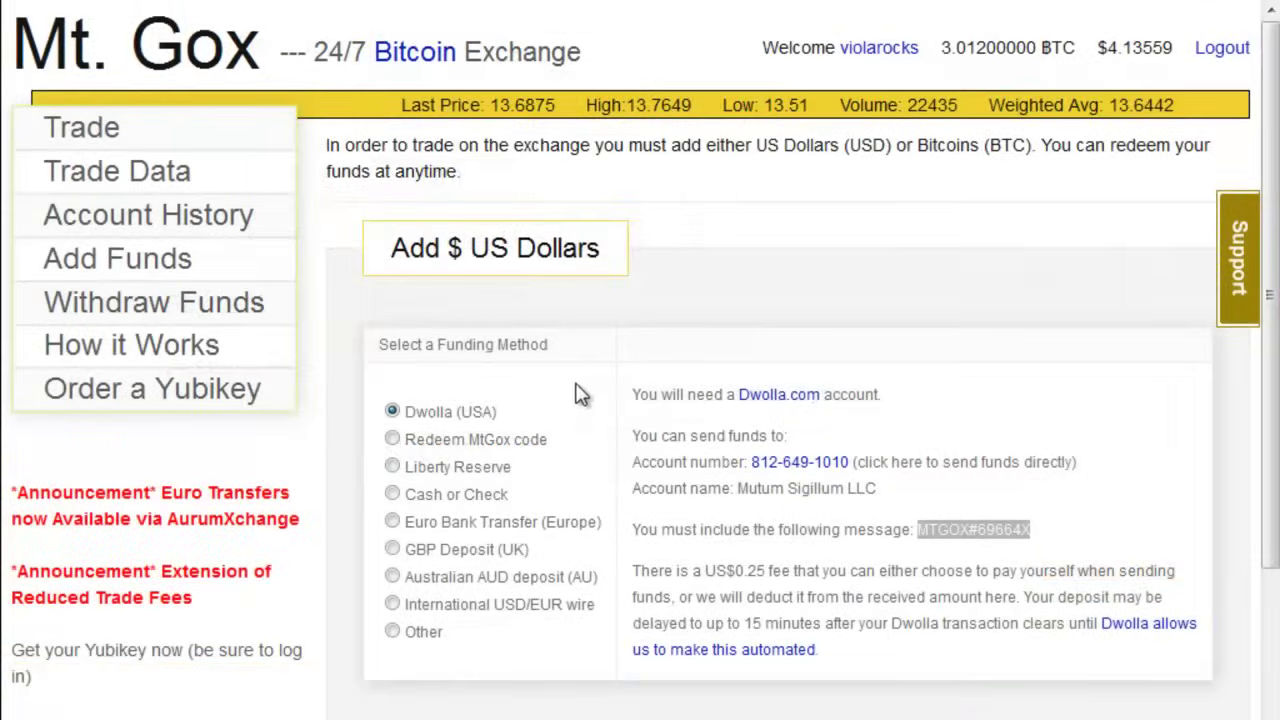
Step: Go to the Mt. Gox Trade page and enter 2 as the amount of bitcoins to buy
double_click(82, 130)
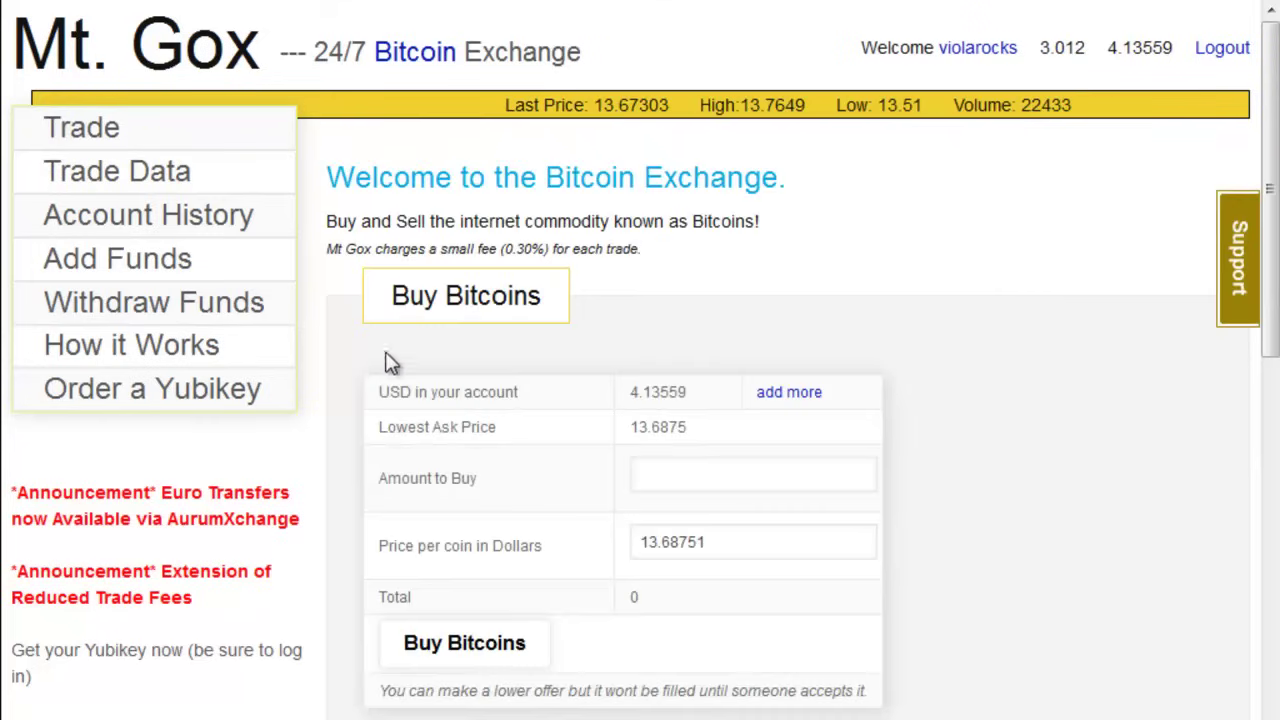
click(647, 479)
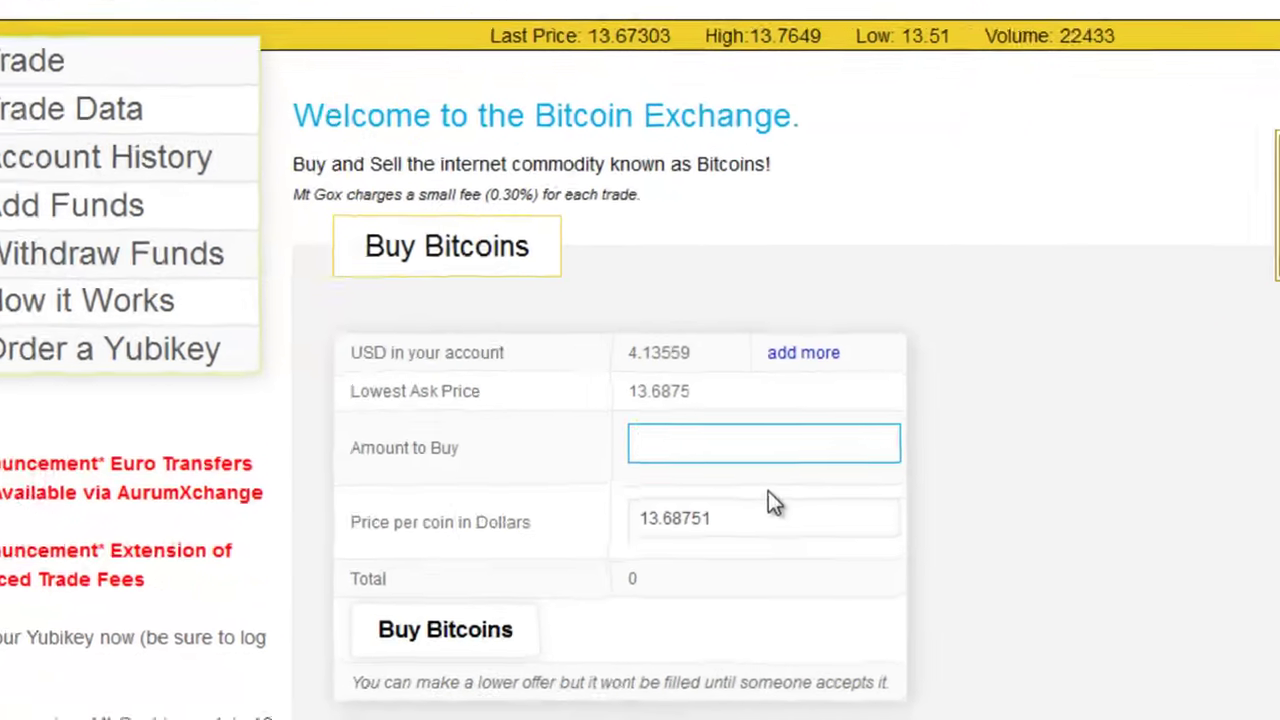
text(2)
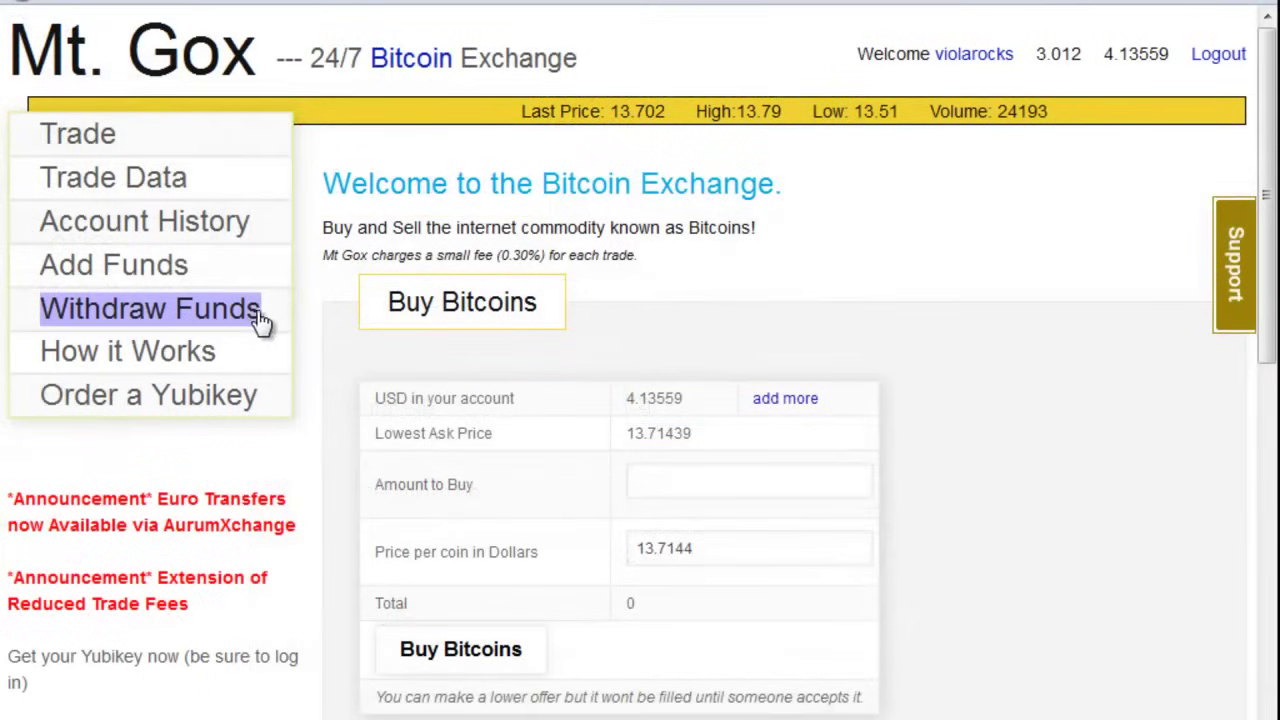
Step: Enter a 1 bitcoin withdrawal and paste the wallet's receiving address as the Bitcoin address
click(250, 316)
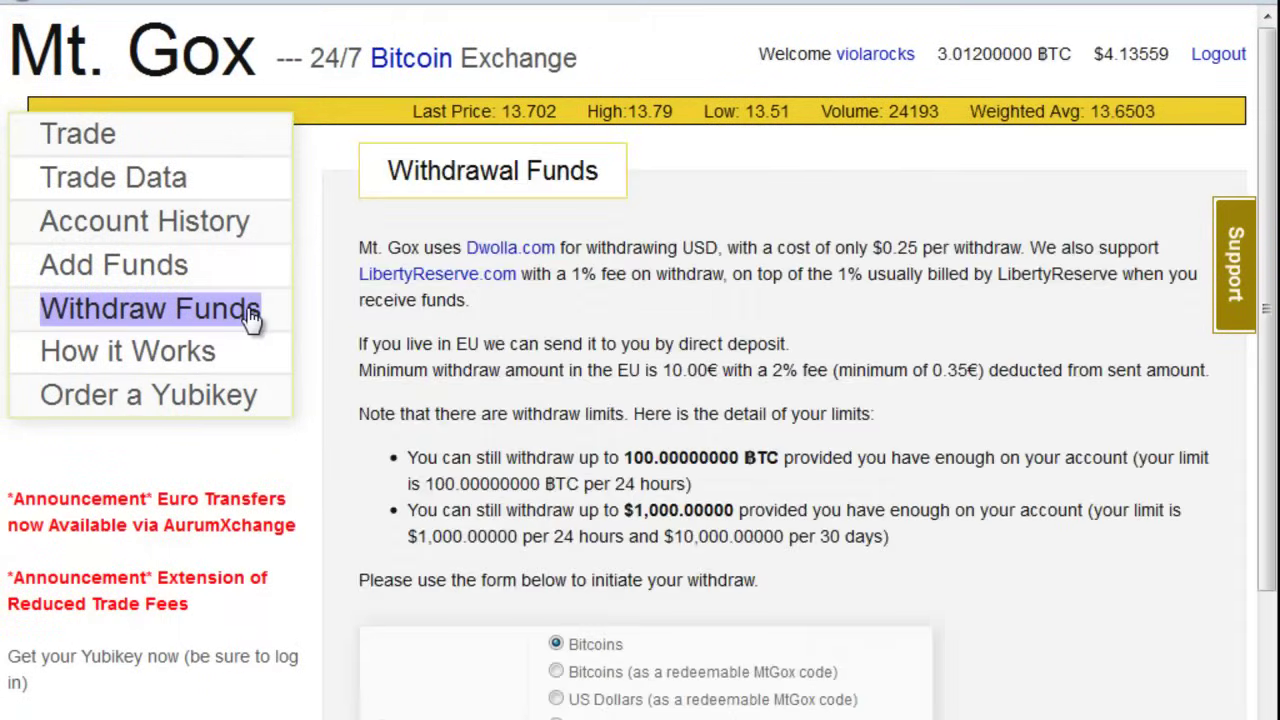
scroll(547, 434, down, 3)
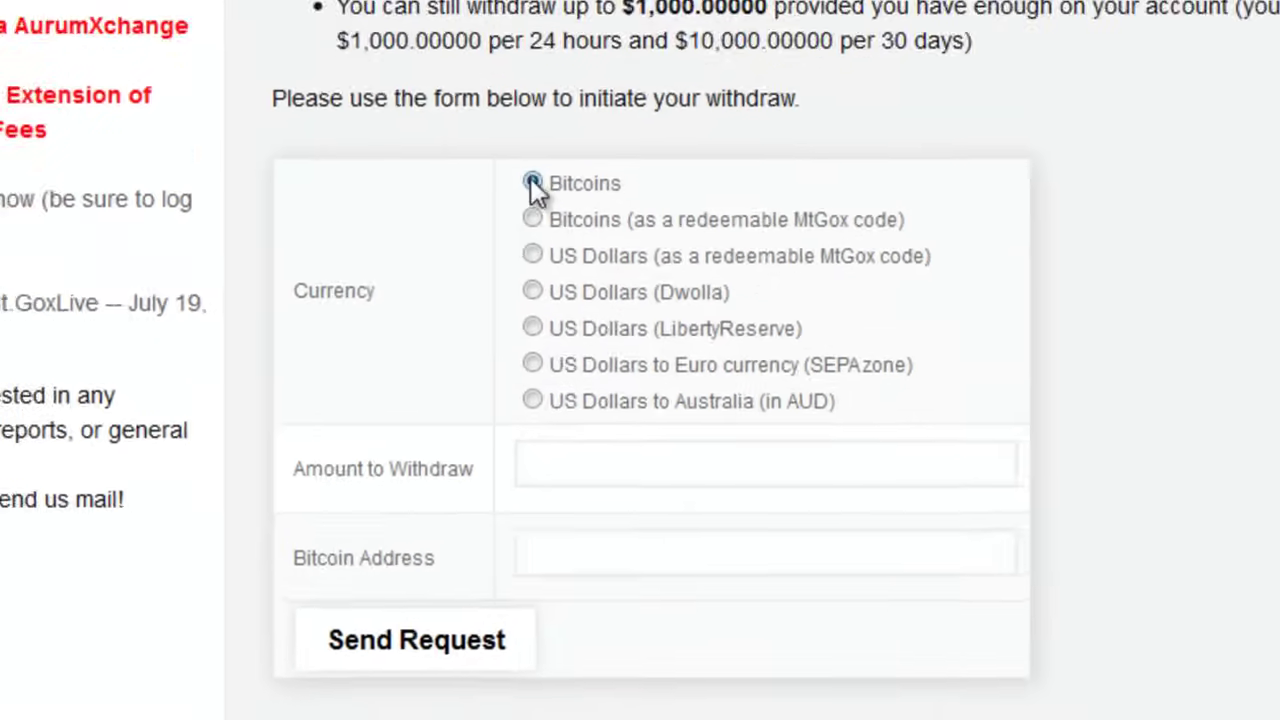
click(613, 537)
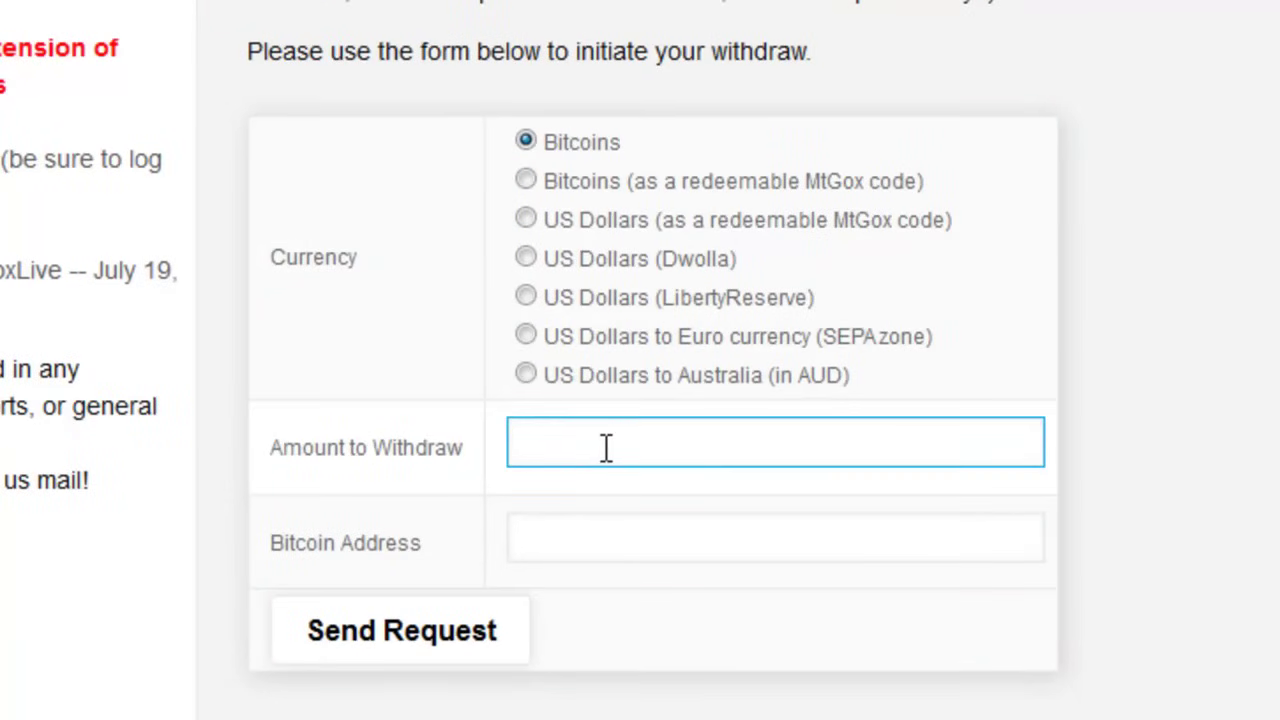
text(1)
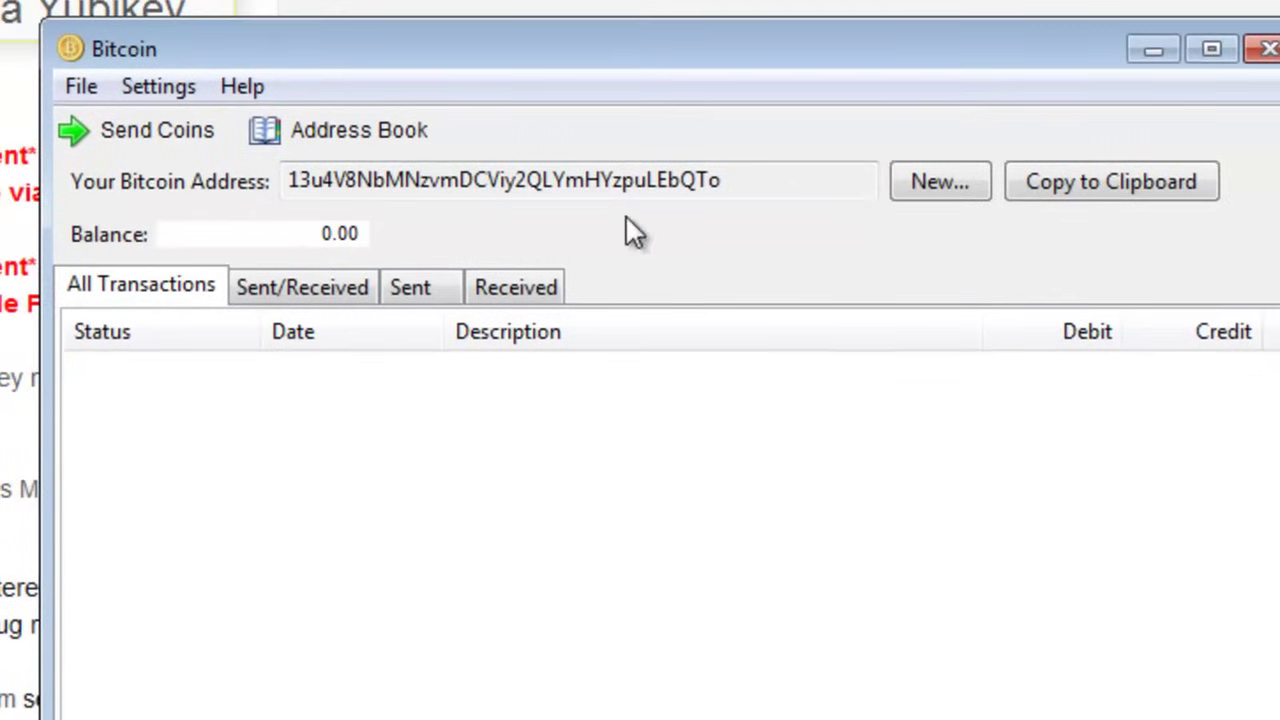
double_click(632, 188)
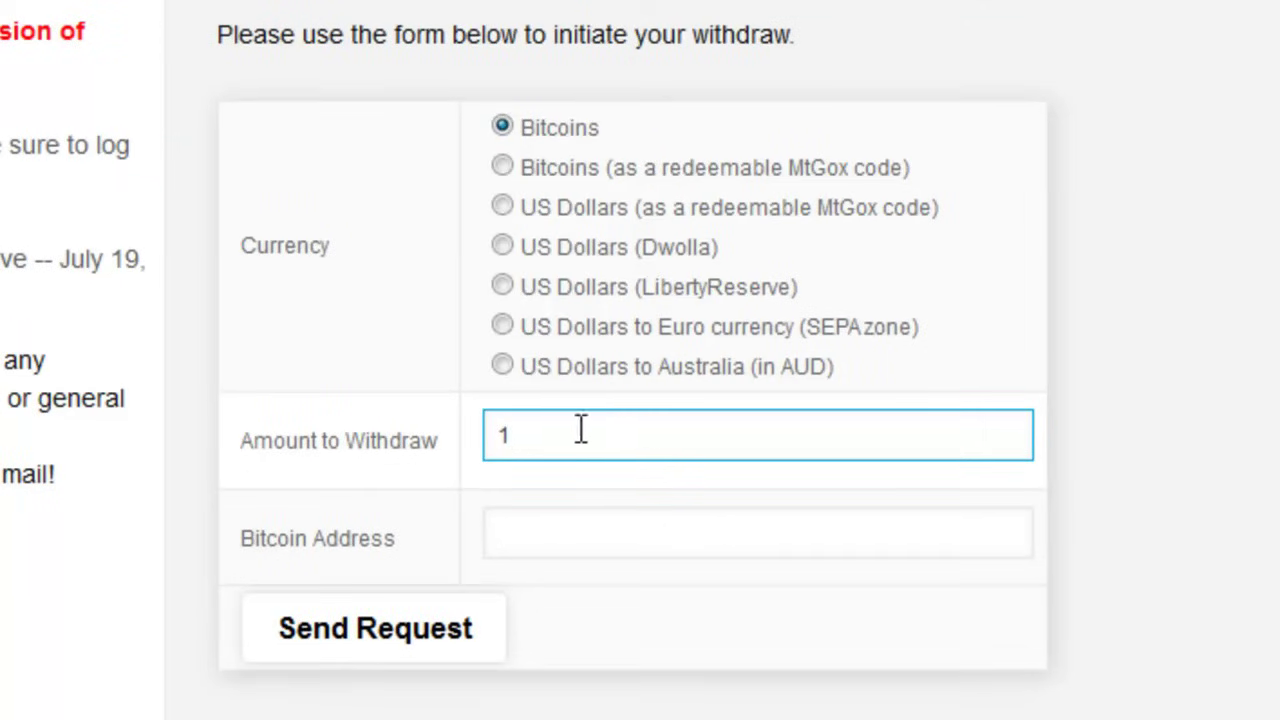
click(557, 531)
key(ctrl+v)
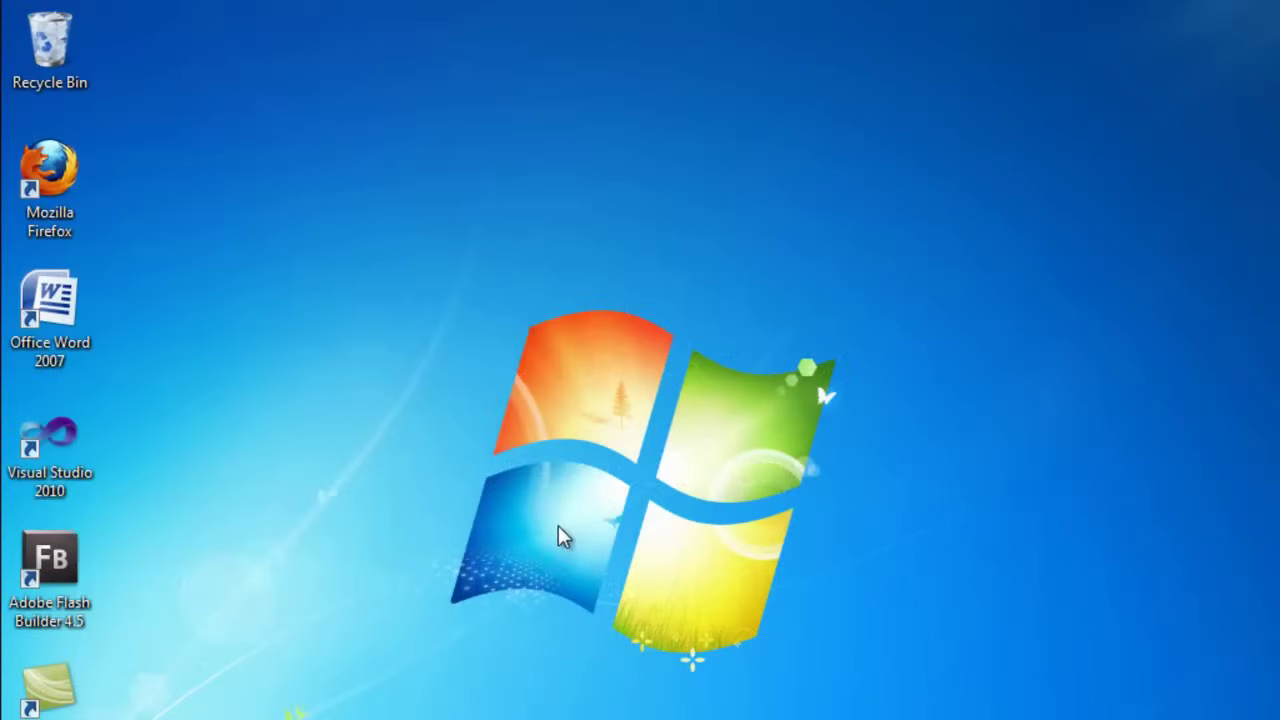
Step: Launch Firefox, load bitminter.com, and log in with a Google account
double_click(76, 183)
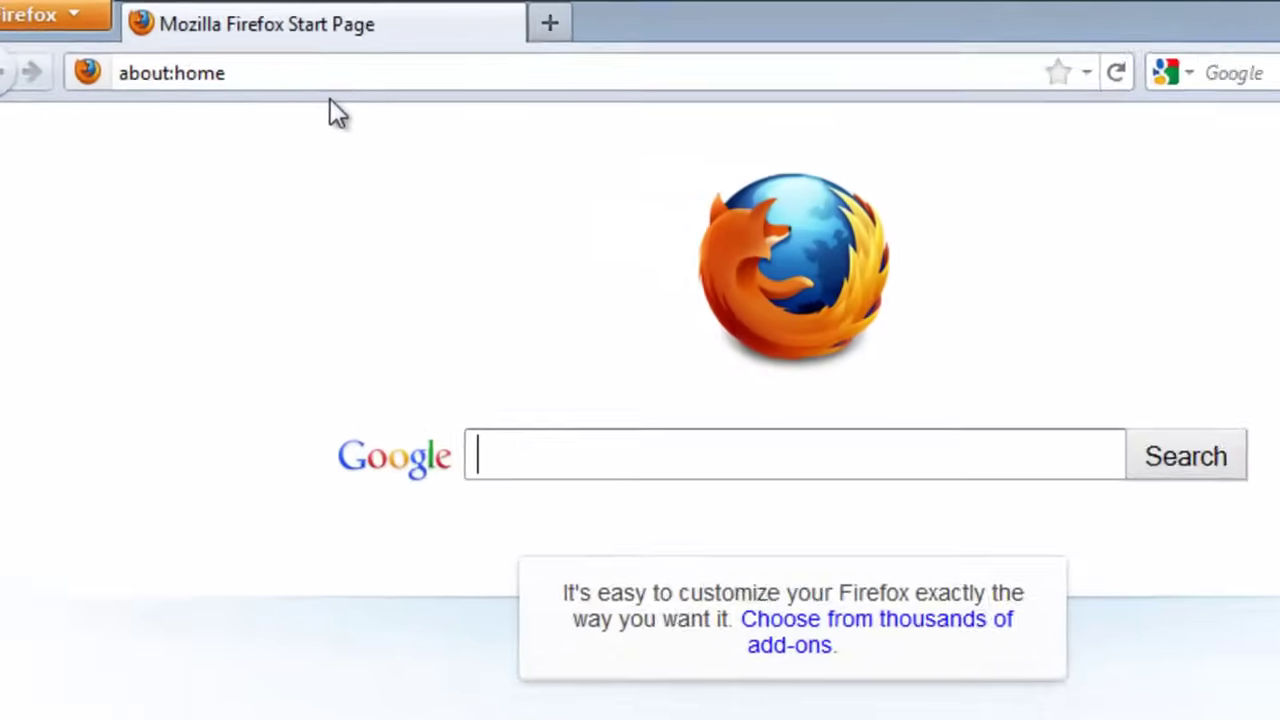
text(bit)
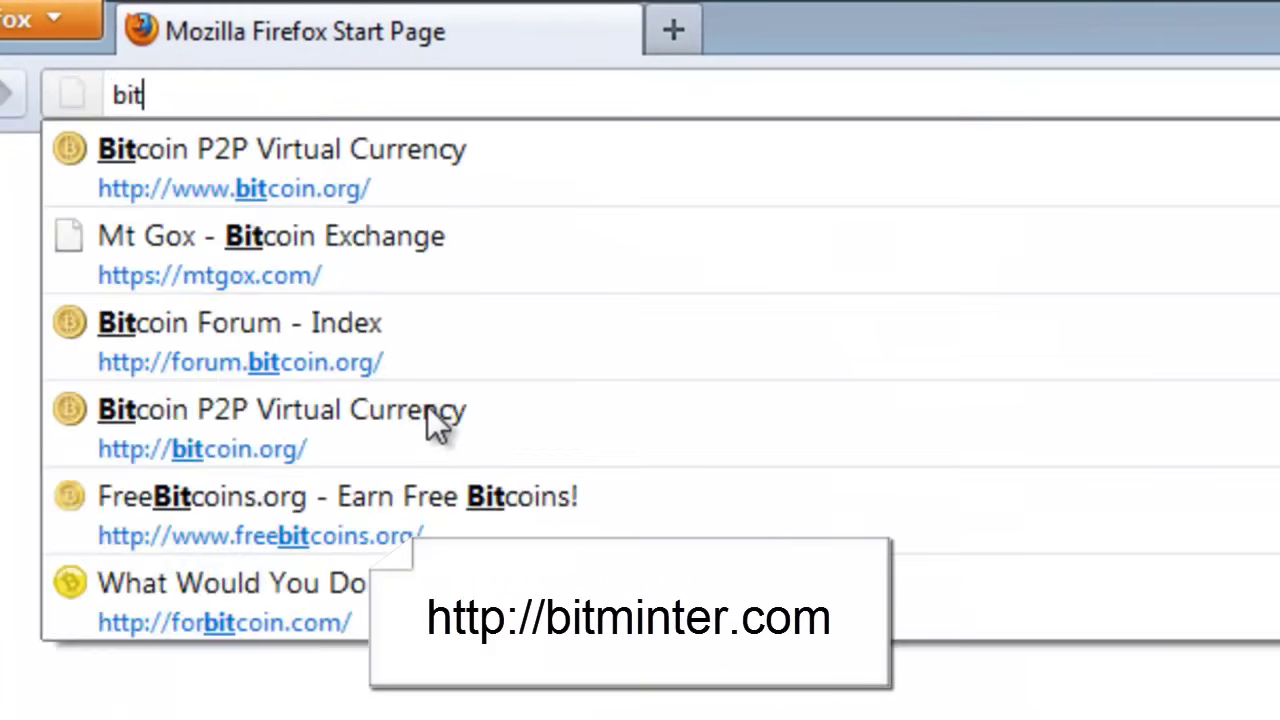
text(minter.com)
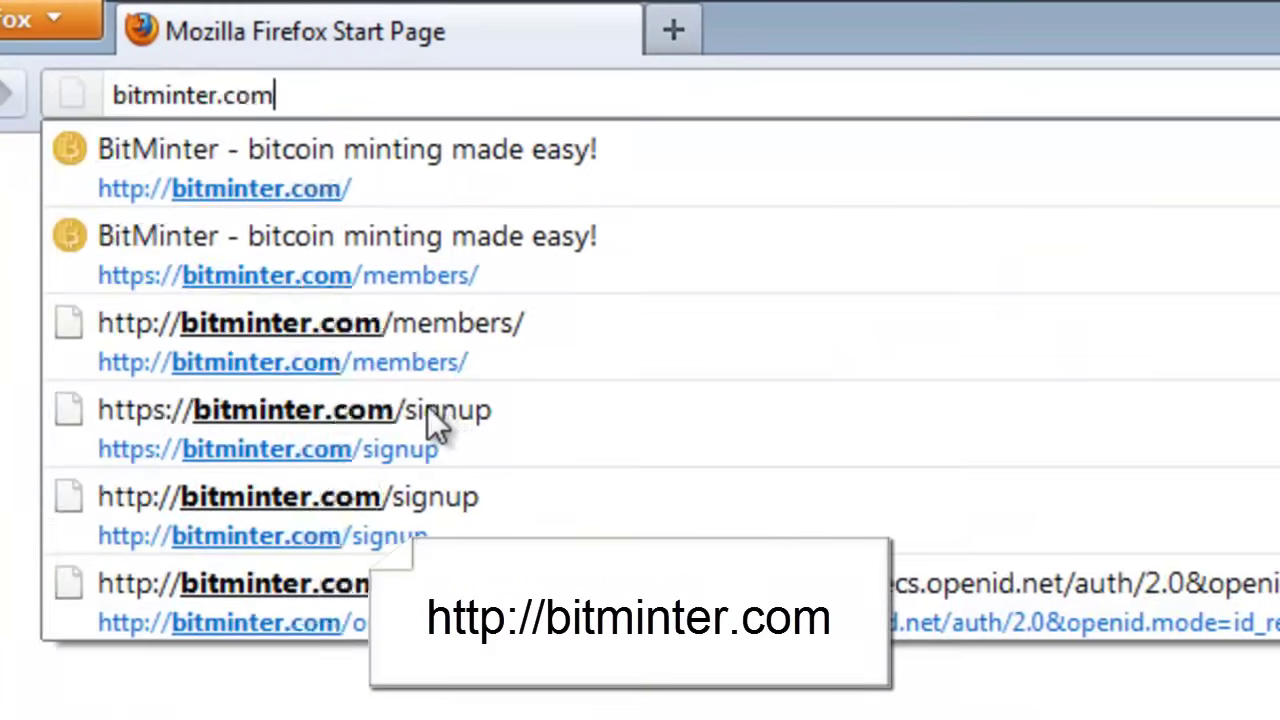
key(Return)
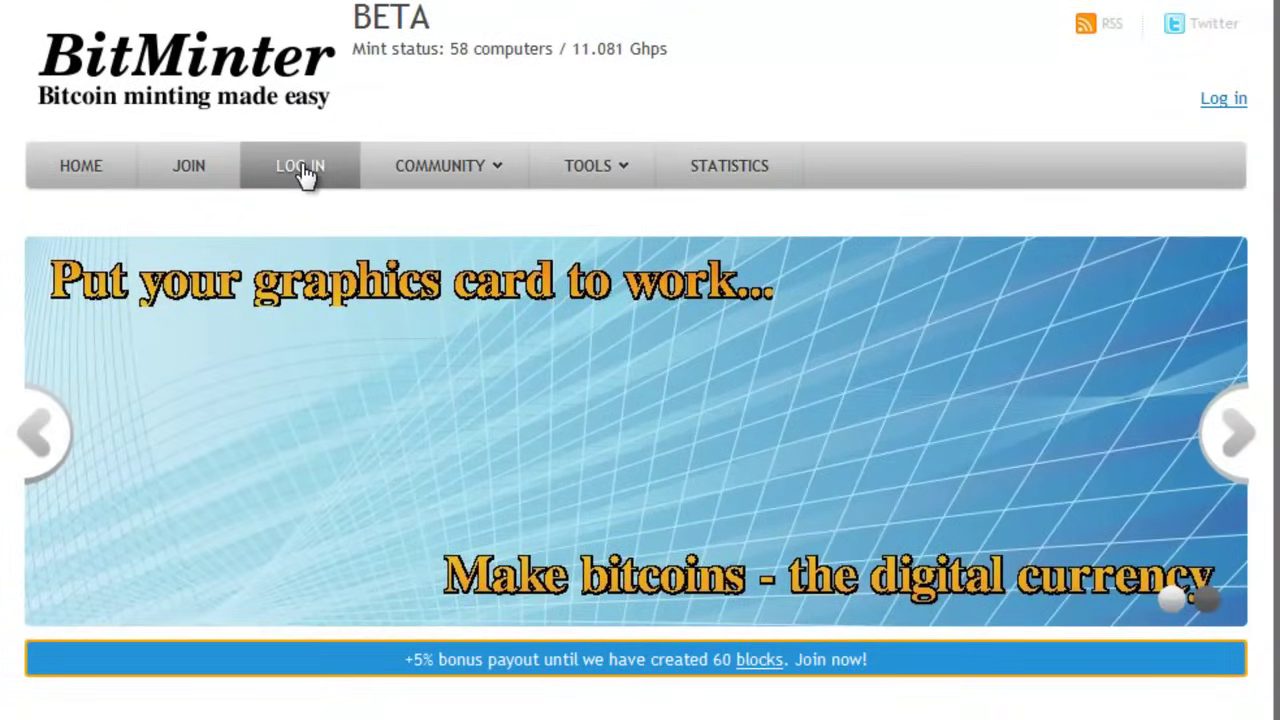
click(305, 173)
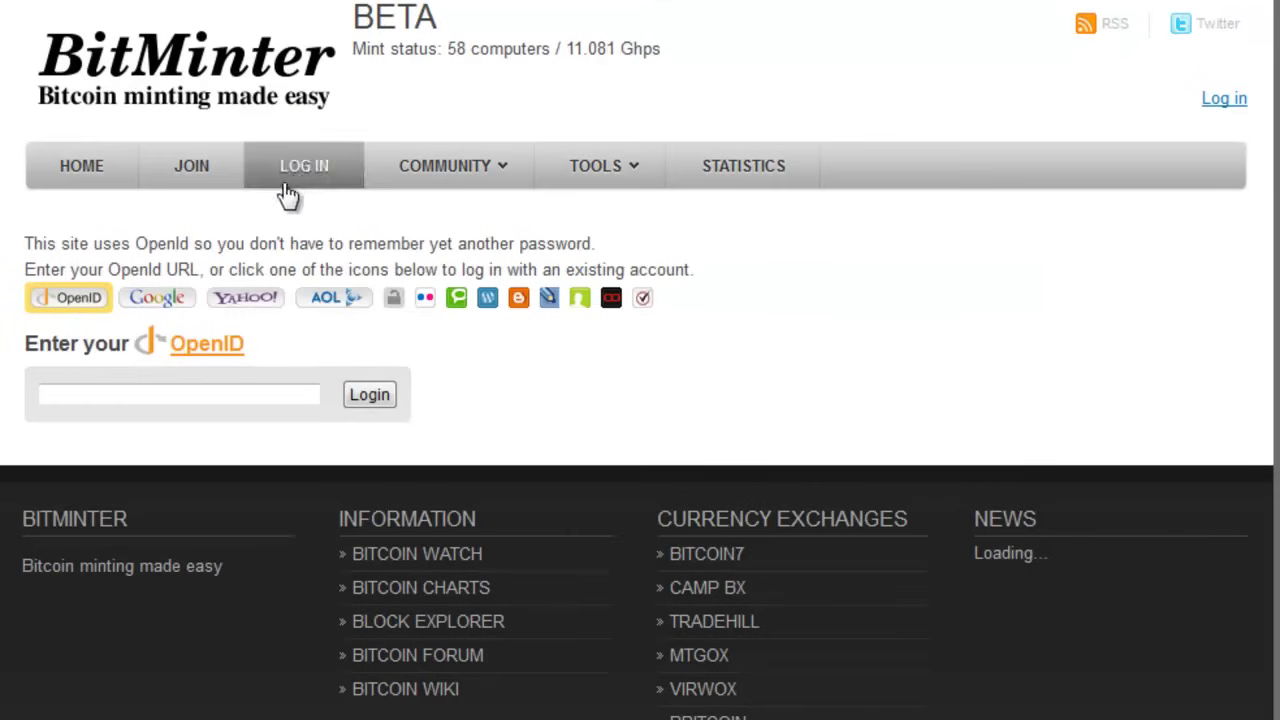
click(147, 312)
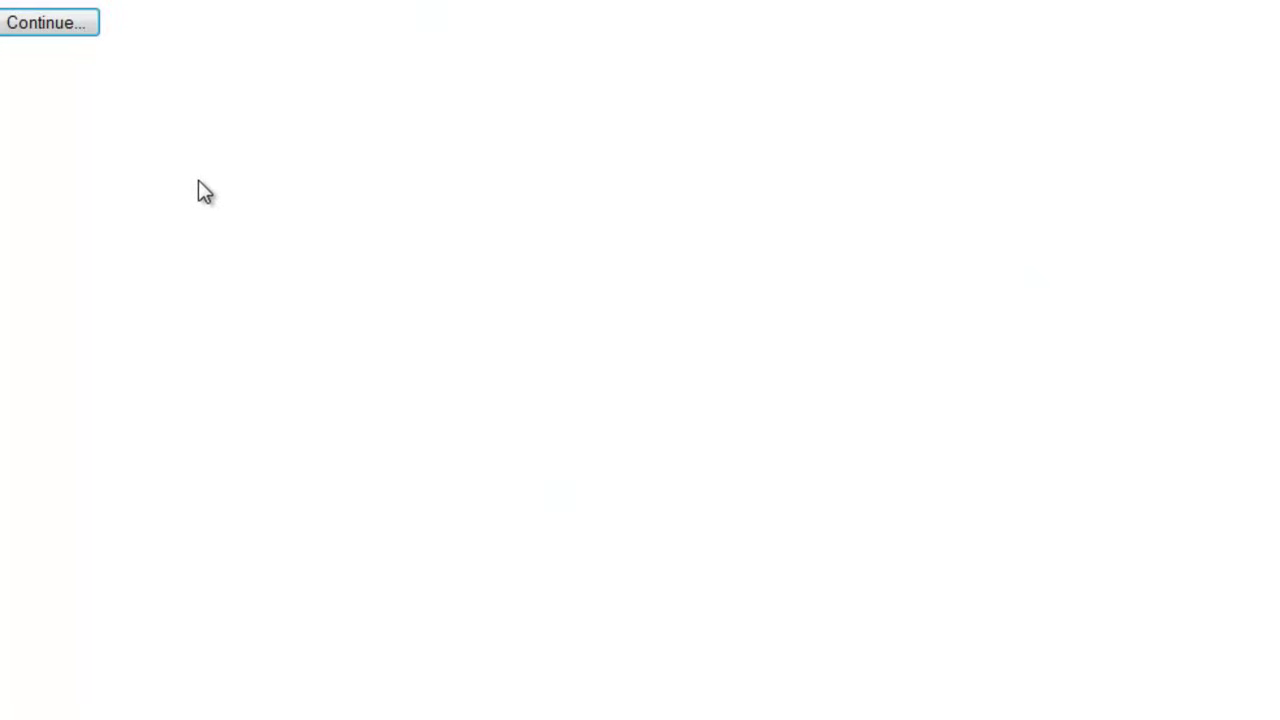
mouse_move(200, 85)
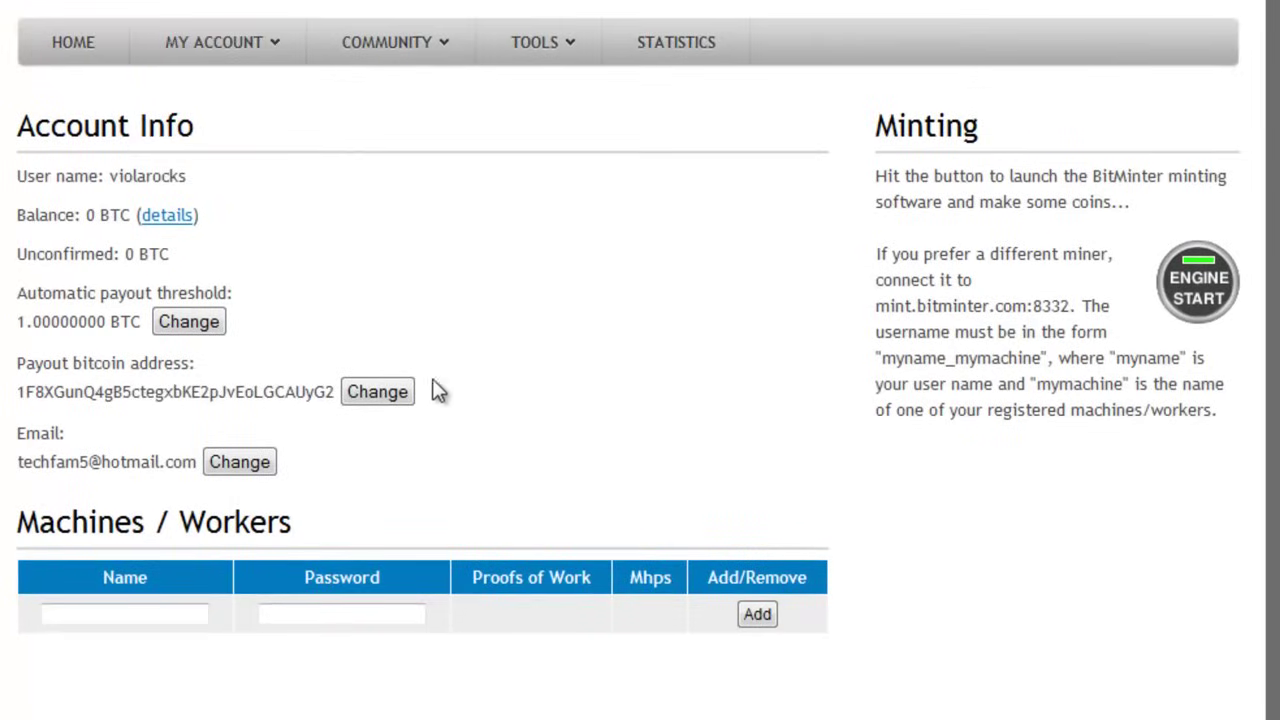
Step: Add a worker machine named 'dell' with its own password
click(186, 614)
text(dell)
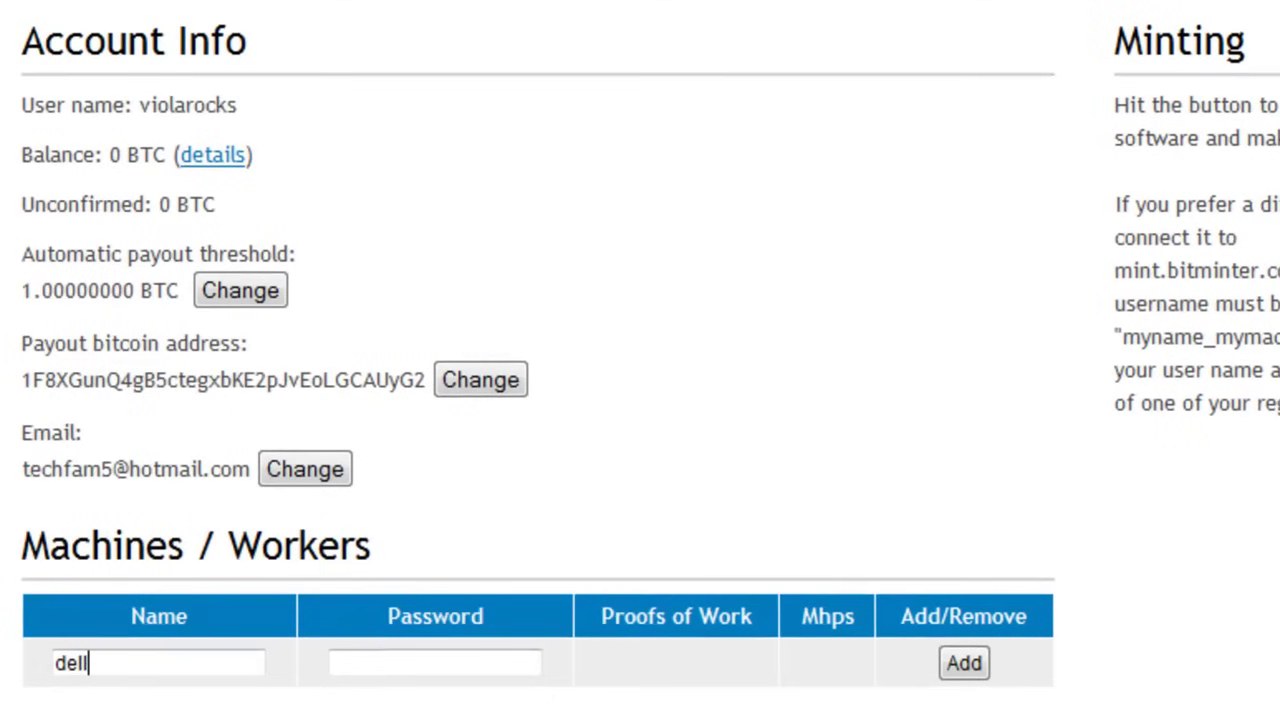
click(335, 663)
text(••••••)
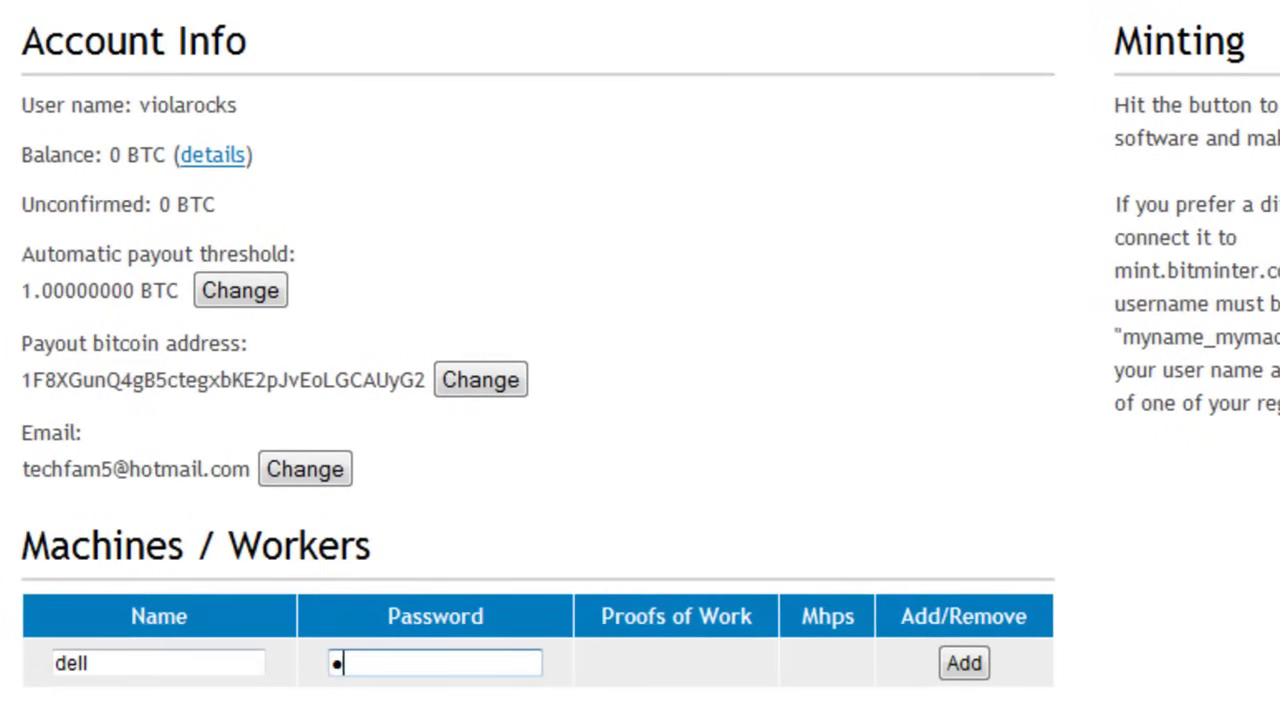
text(•••)
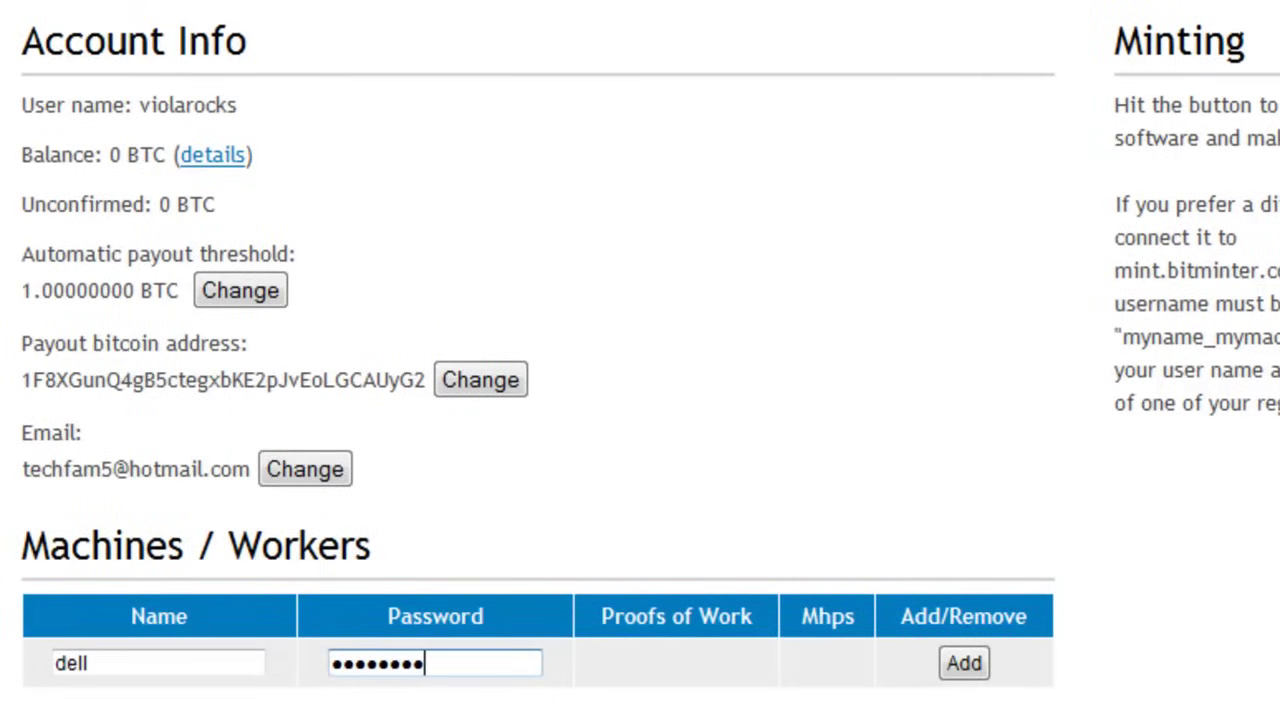
click(958, 664)
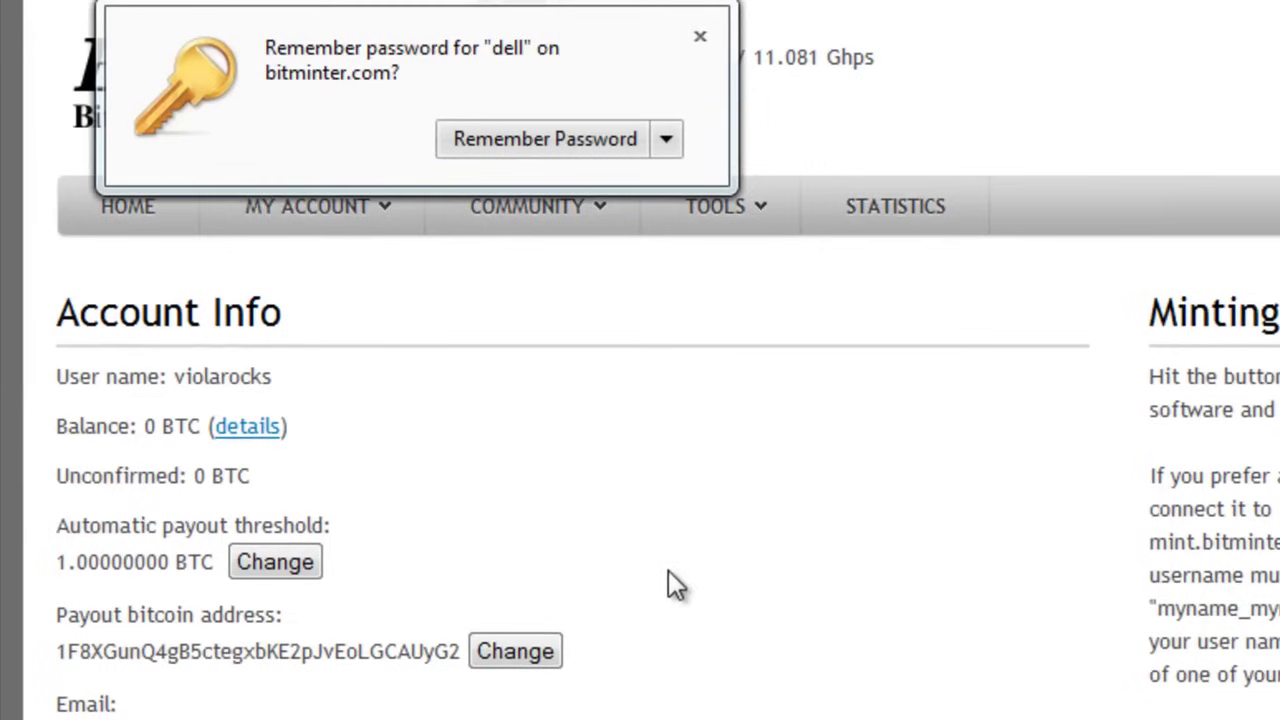
Step: Decline saving the password and start the BitMinter minting software
click(701, 39)
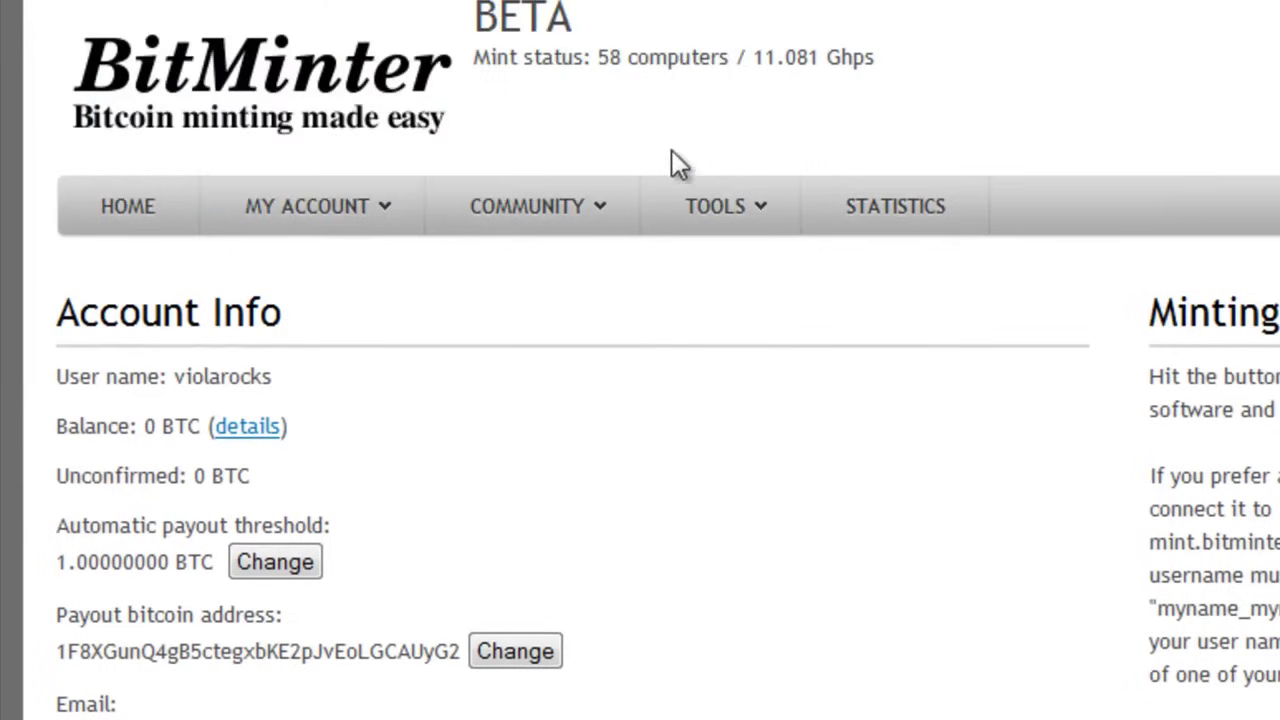
mouse_move(740, 206)
click(764, 262)
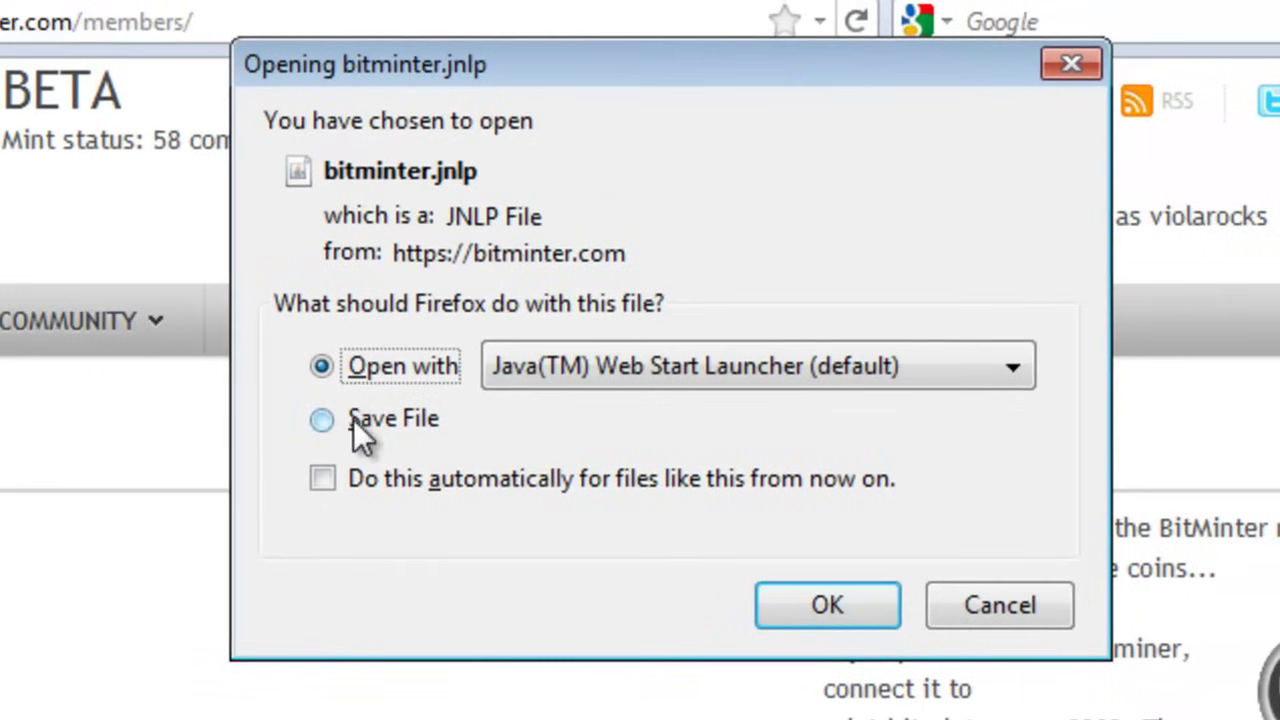
Step: Save bitminter.jnlp and launch it from the Downloads window
click(353, 419)
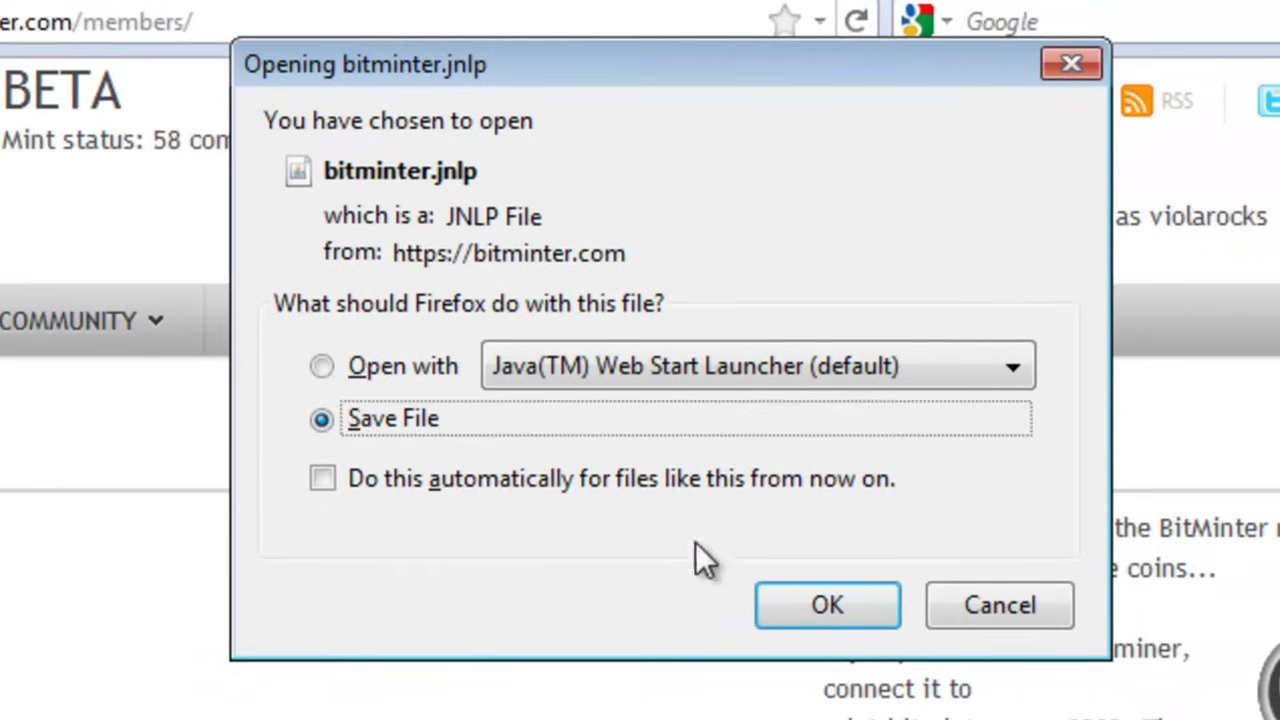
click(843, 612)
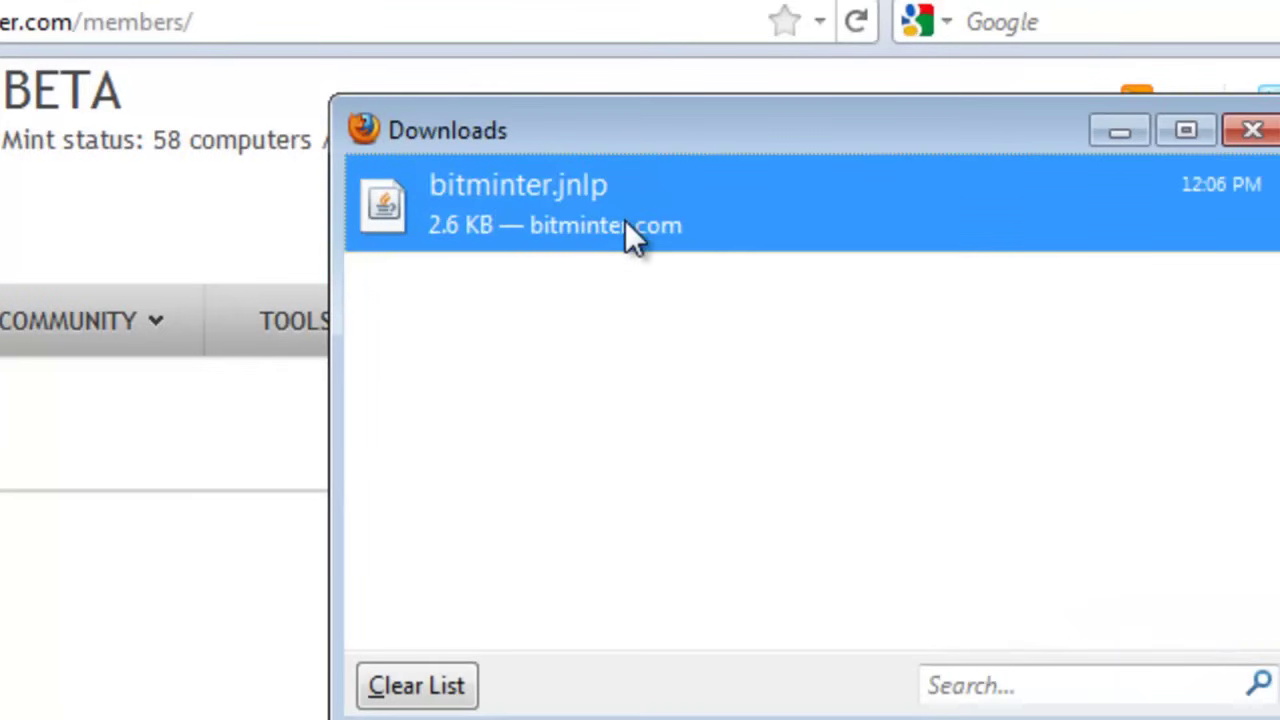
double_click(625, 222)
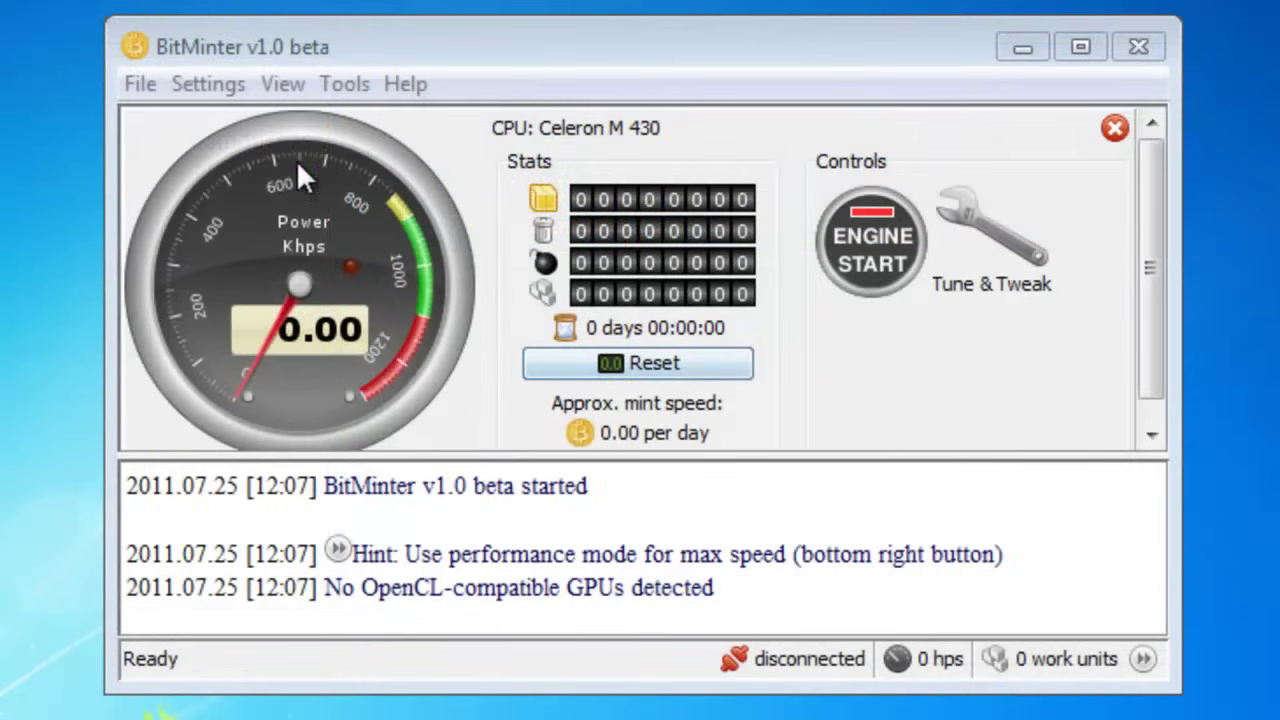
Step: In Settings > Account, log in with the account user name, machine name 'dell' and its password
click(210, 88)
click(228, 122)
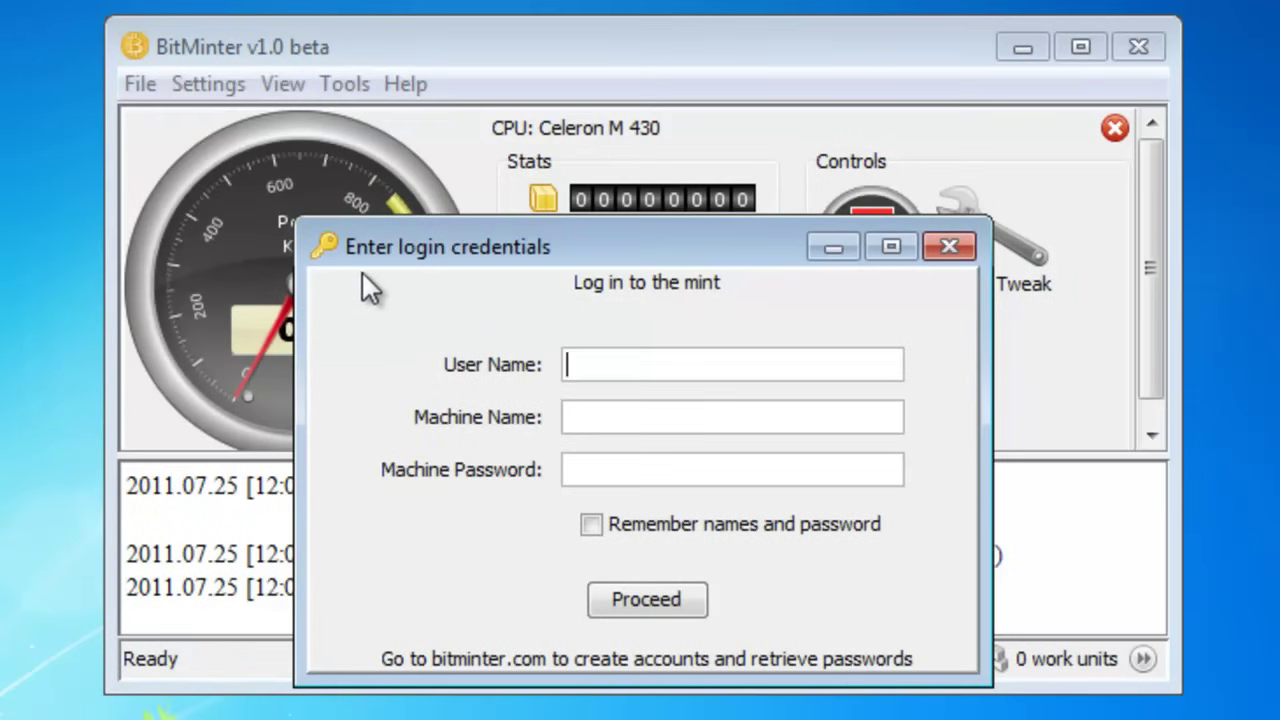
text(violarocks)
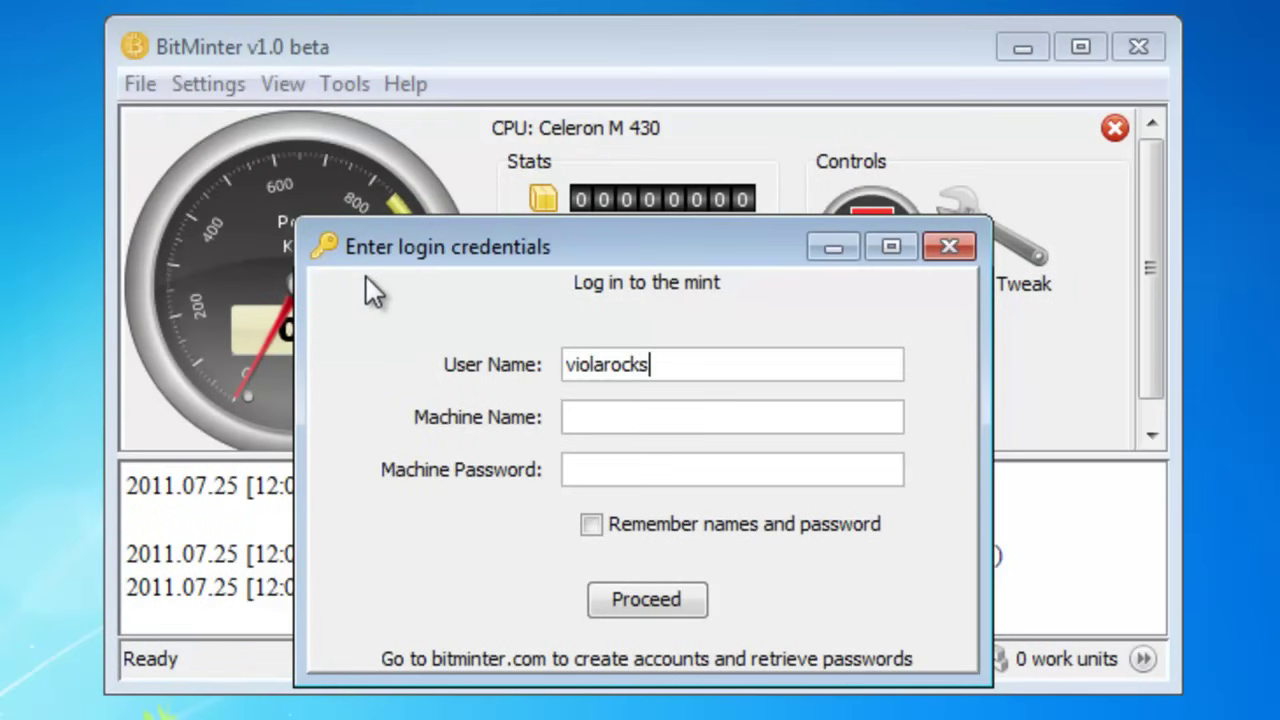
key(Tab)
text(dell)
key(Tab)
text(*******)
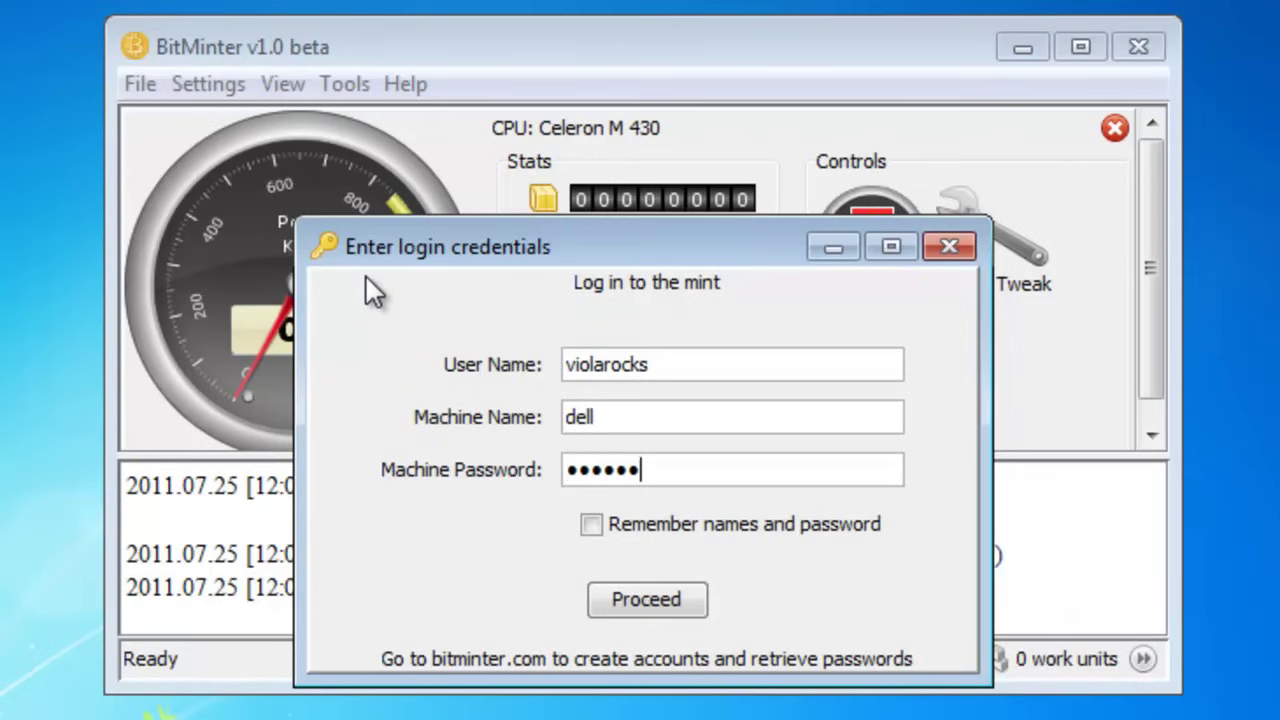
text(*)
click(585, 522)
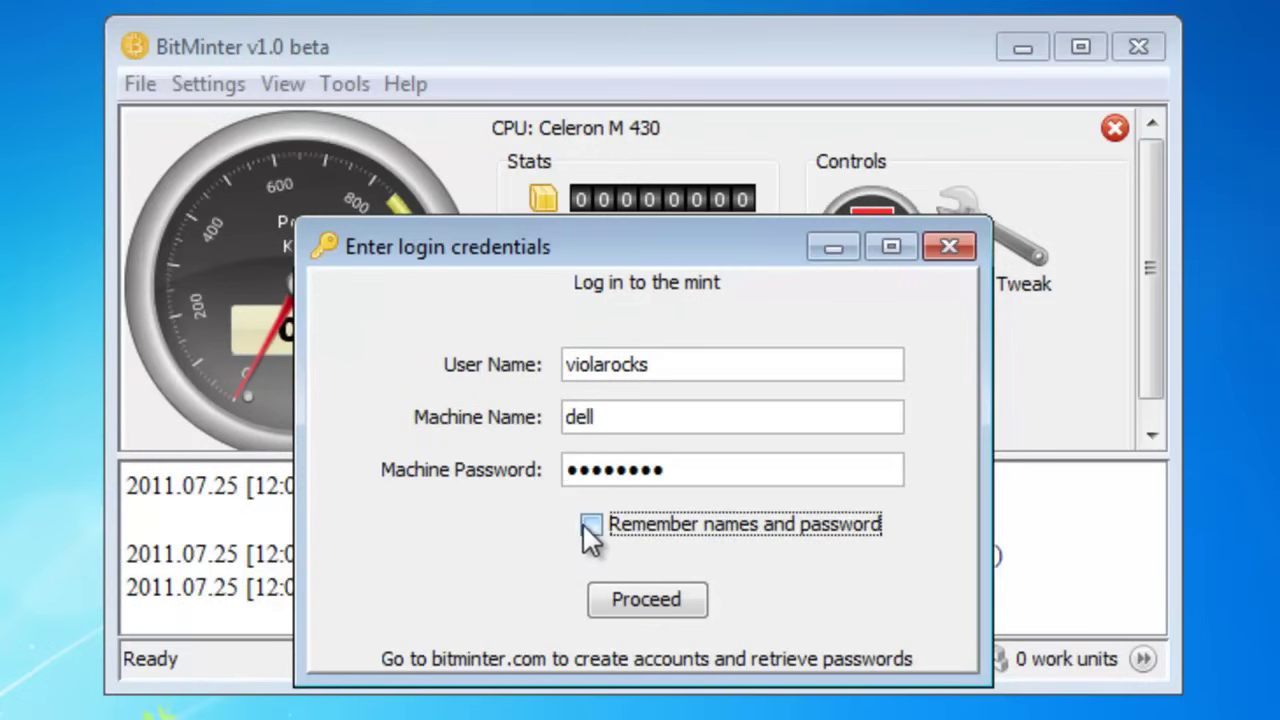
click(645, 600)
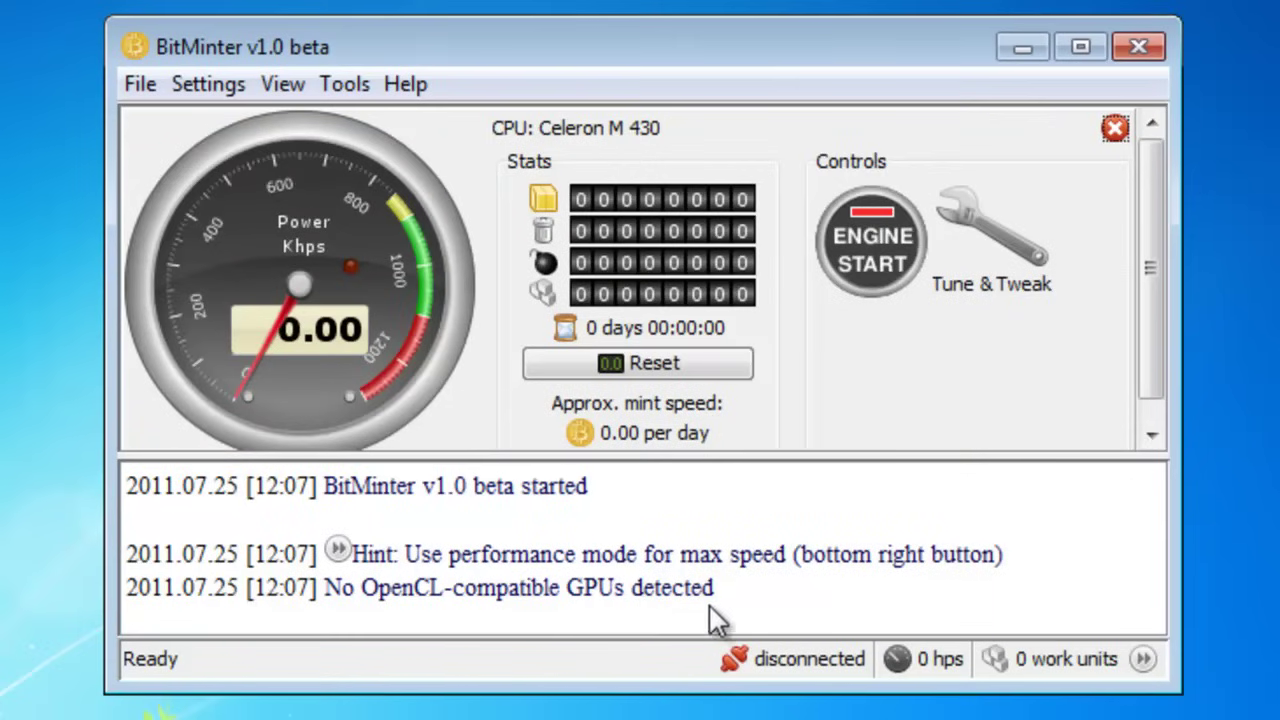
Step: Start the BitMinter mining engine so the miner connects and its timer runs
click(871, 262)
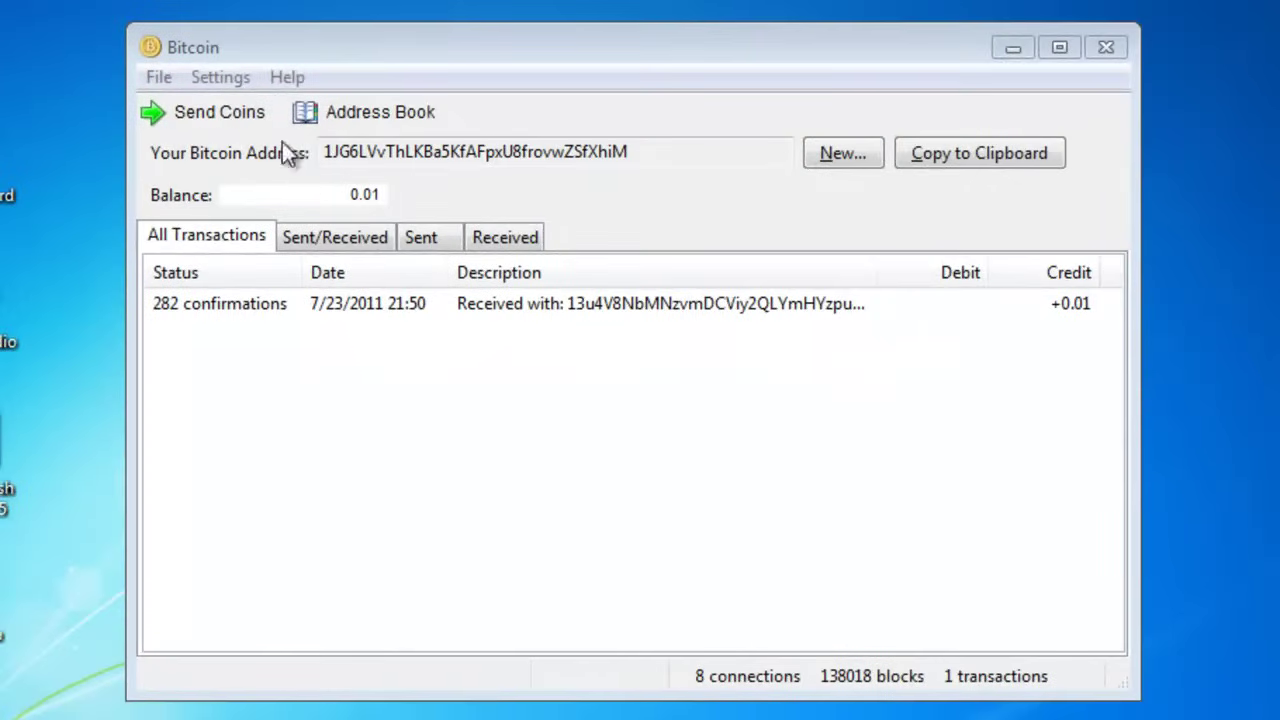
Step: Attempt to send 0.01 BTC to the pasted address and dismiss the minimum 0.0005 fee error
click(260, 113)
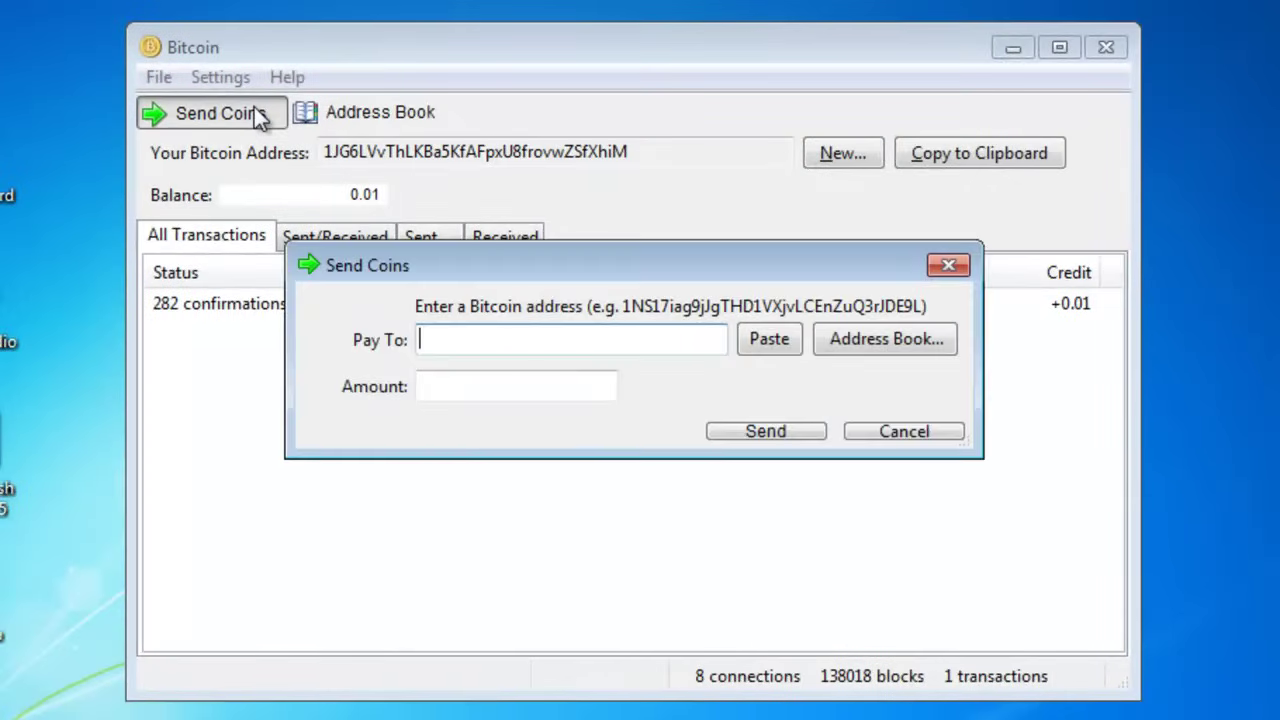
click(760, 344)
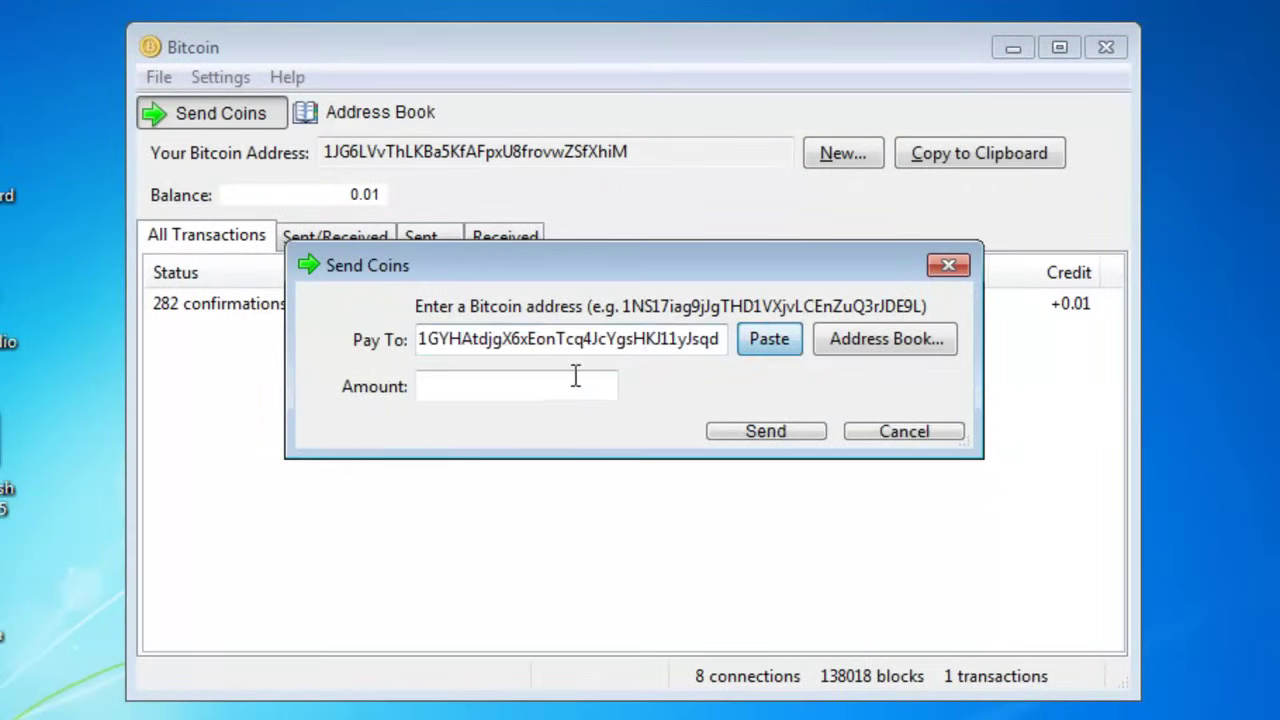
click(565, 388)
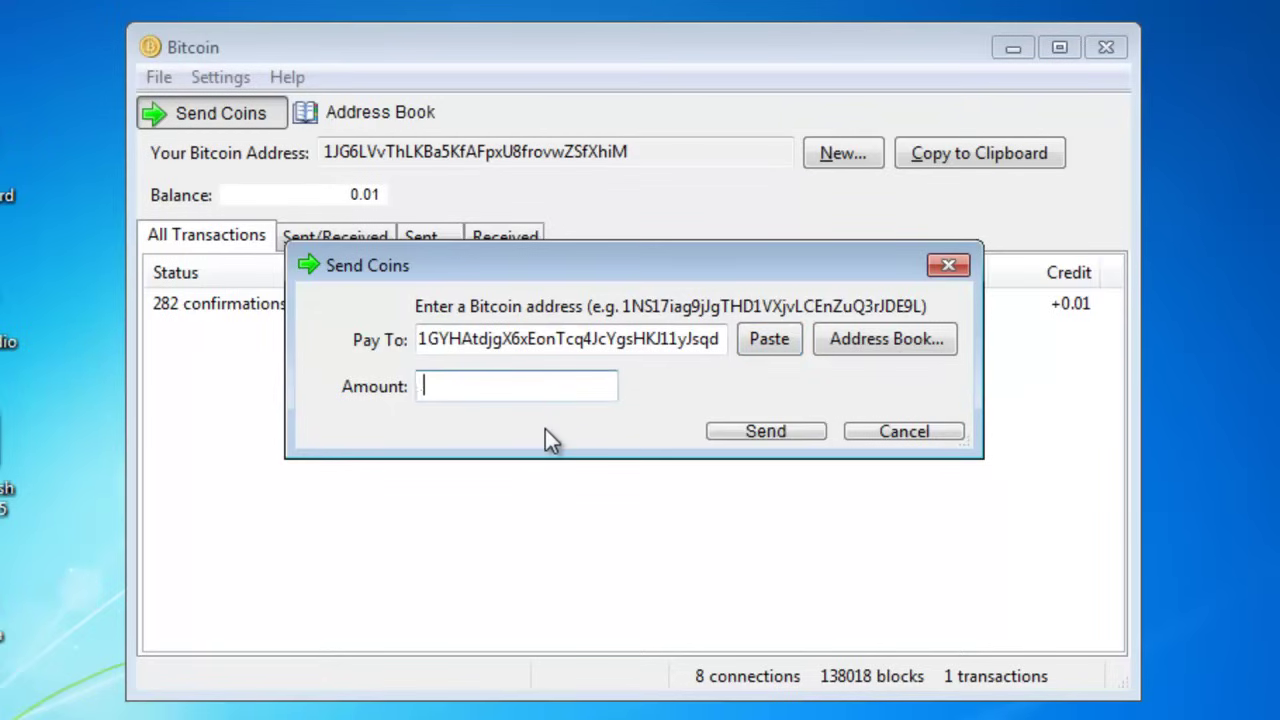
text(.01)
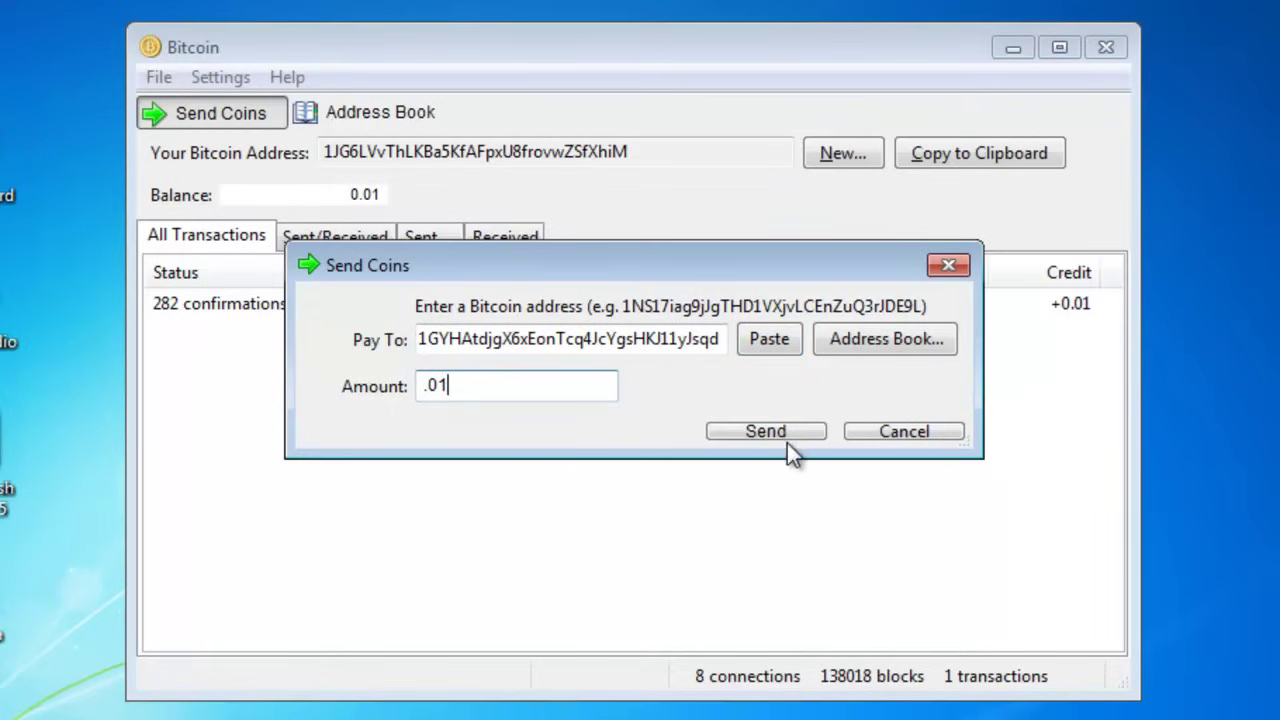
click(788, 433)
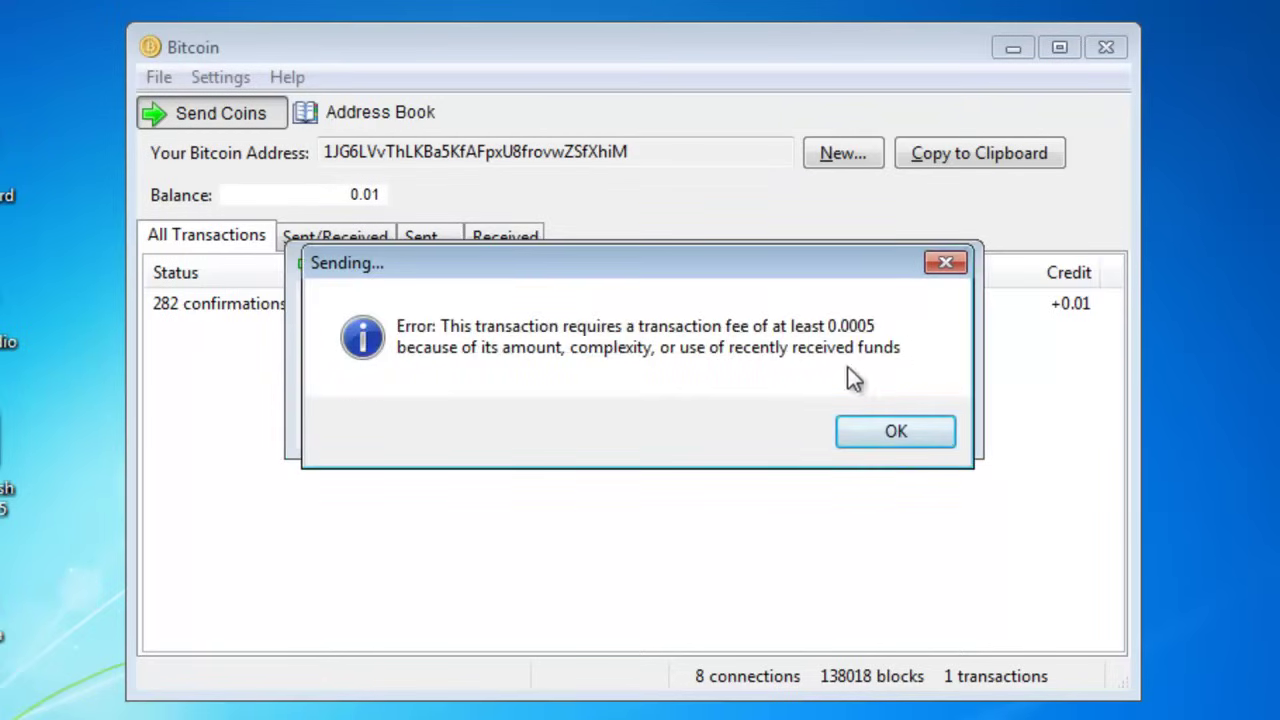
click(894, 433)
Step: Set the pay transaction fee to 0.0005 in Settings > Options and save it
click(226, 78)
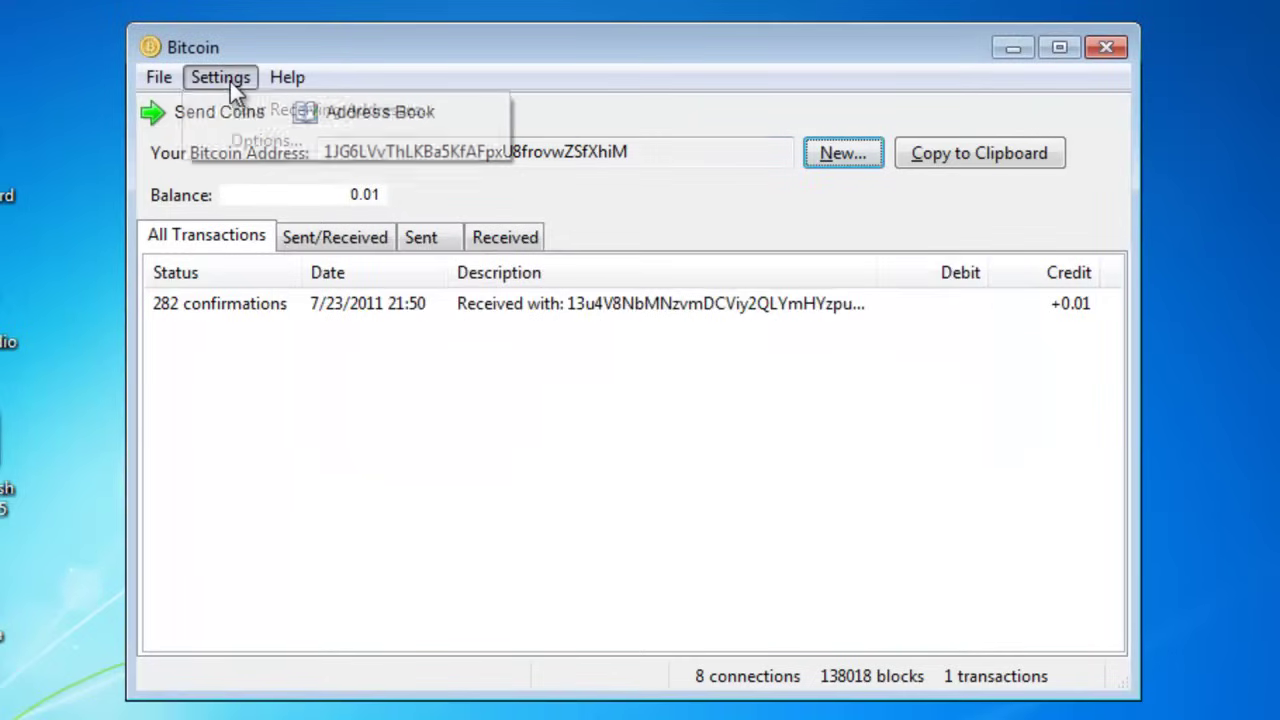
click(268, 138)
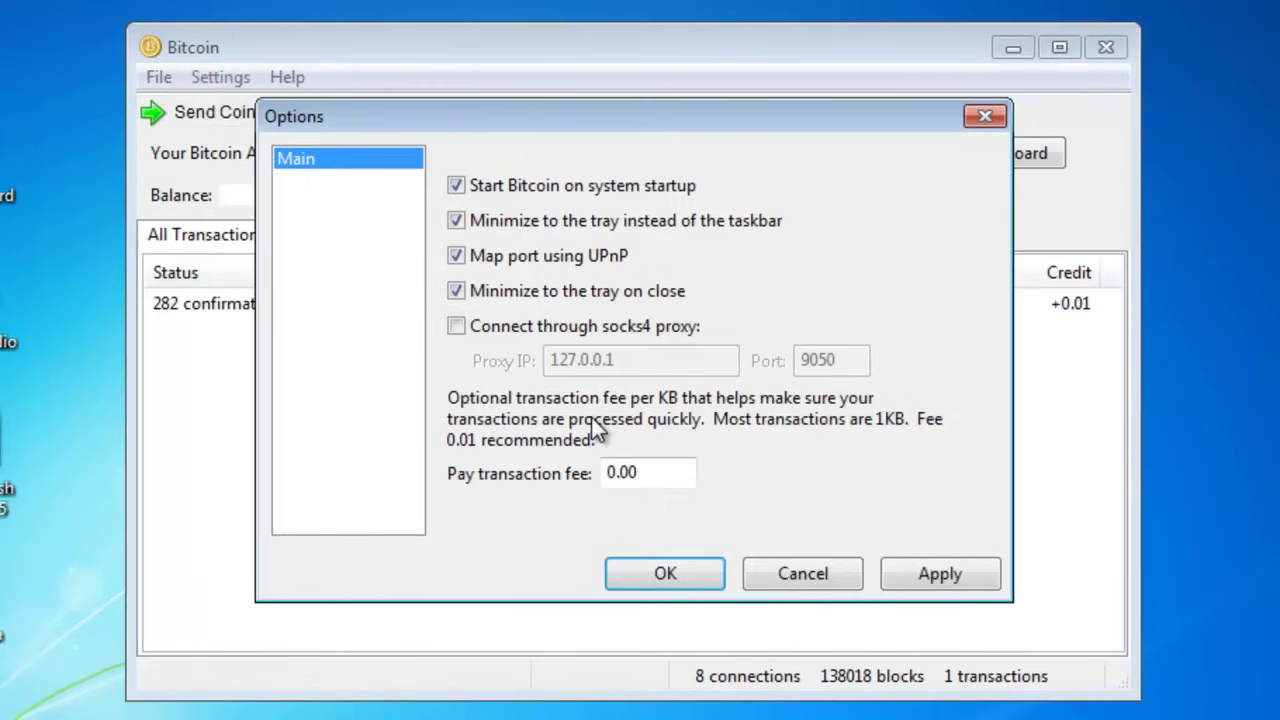
click(652, 474)
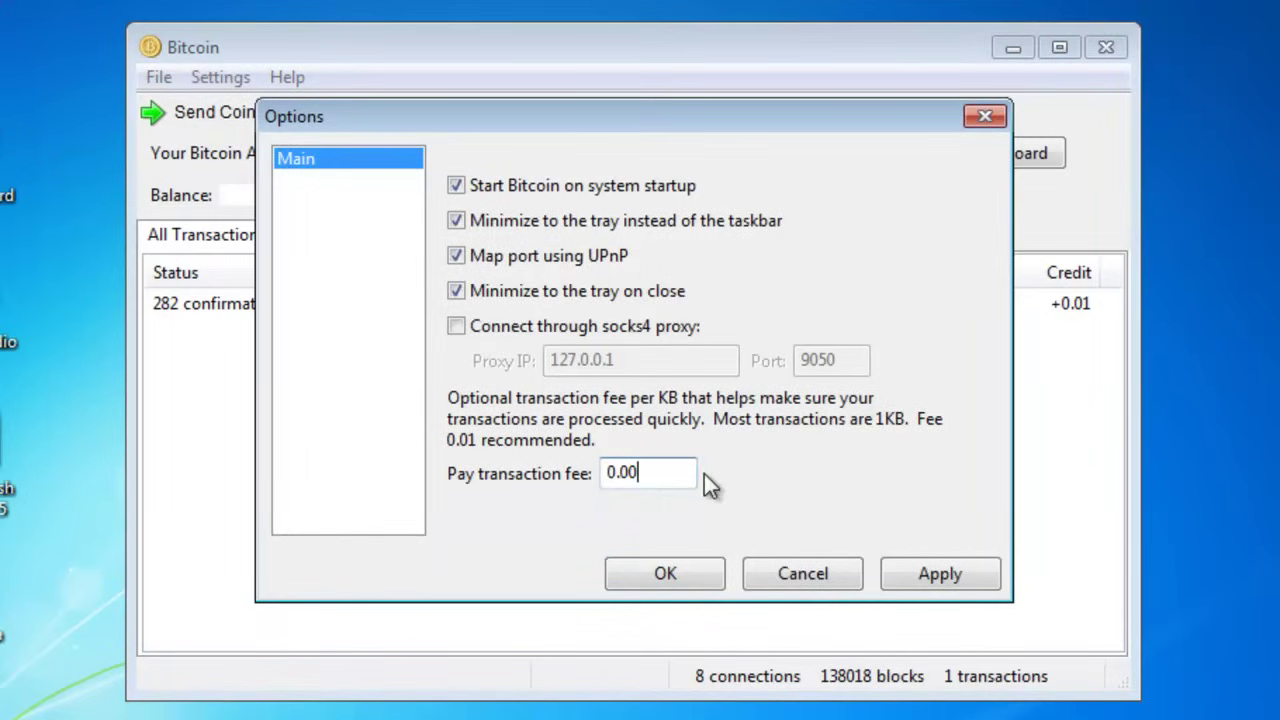
text(05)
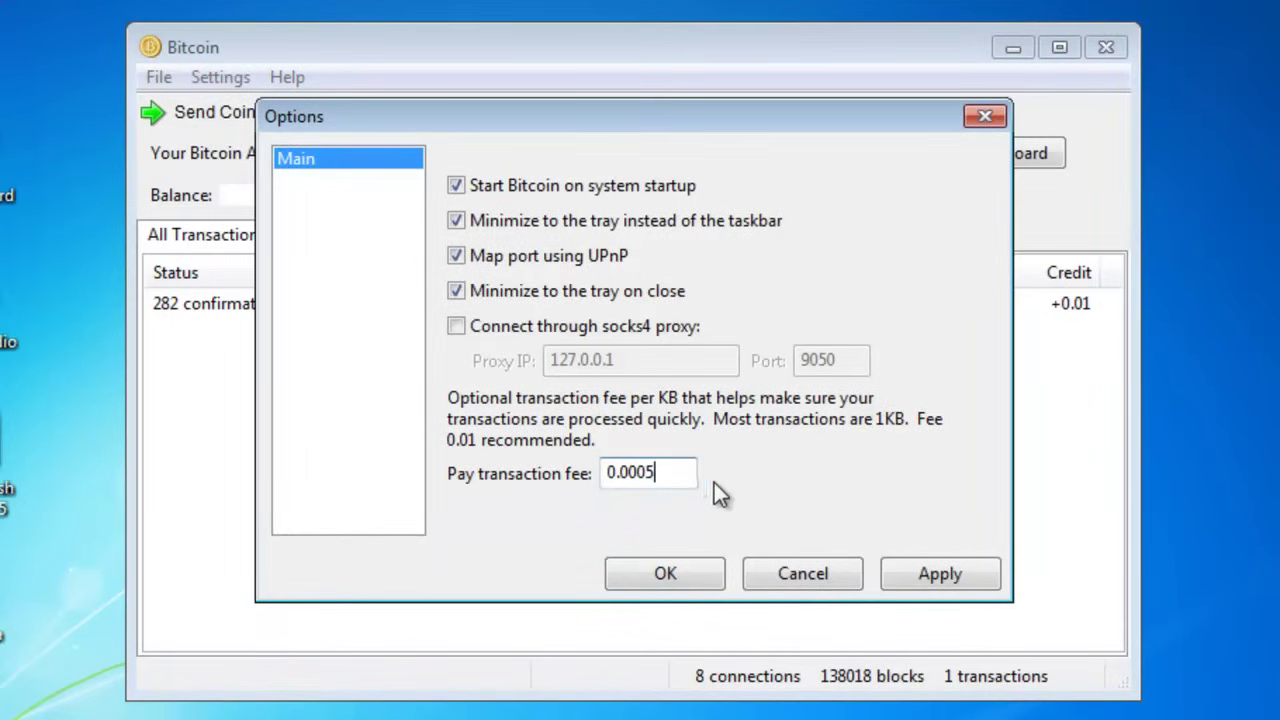
click(928, 574)
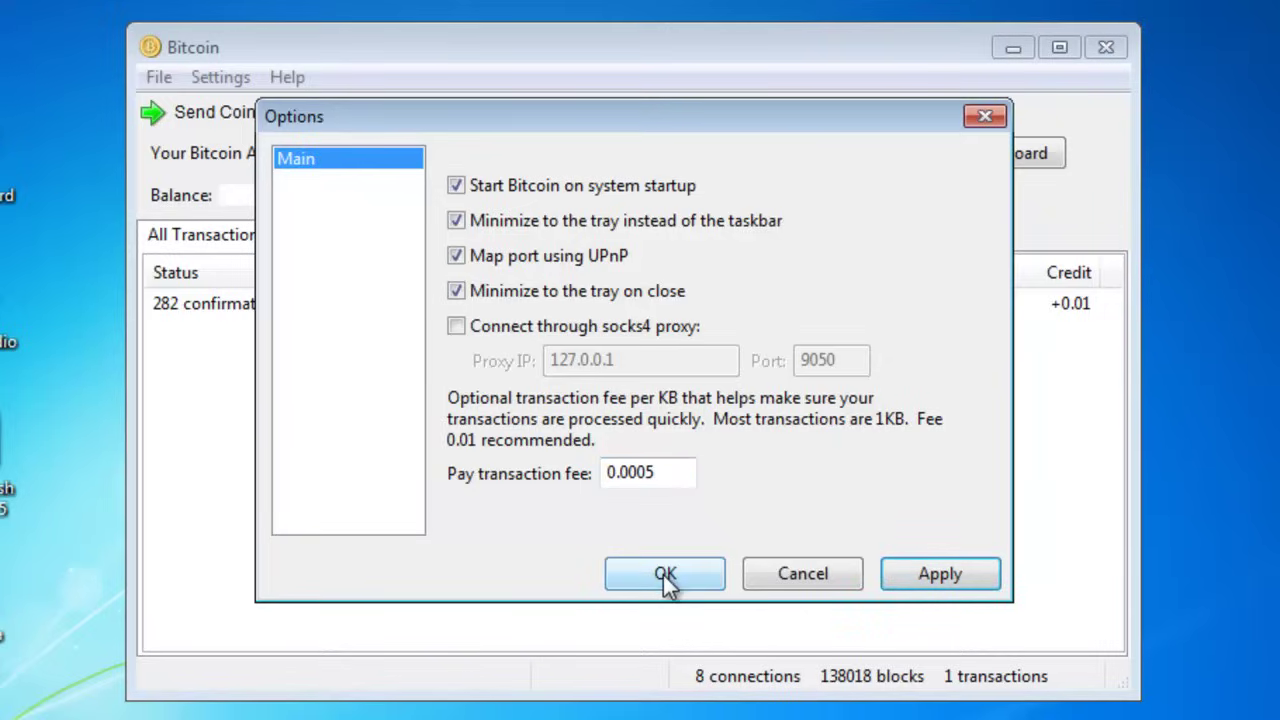
click(665, 577)
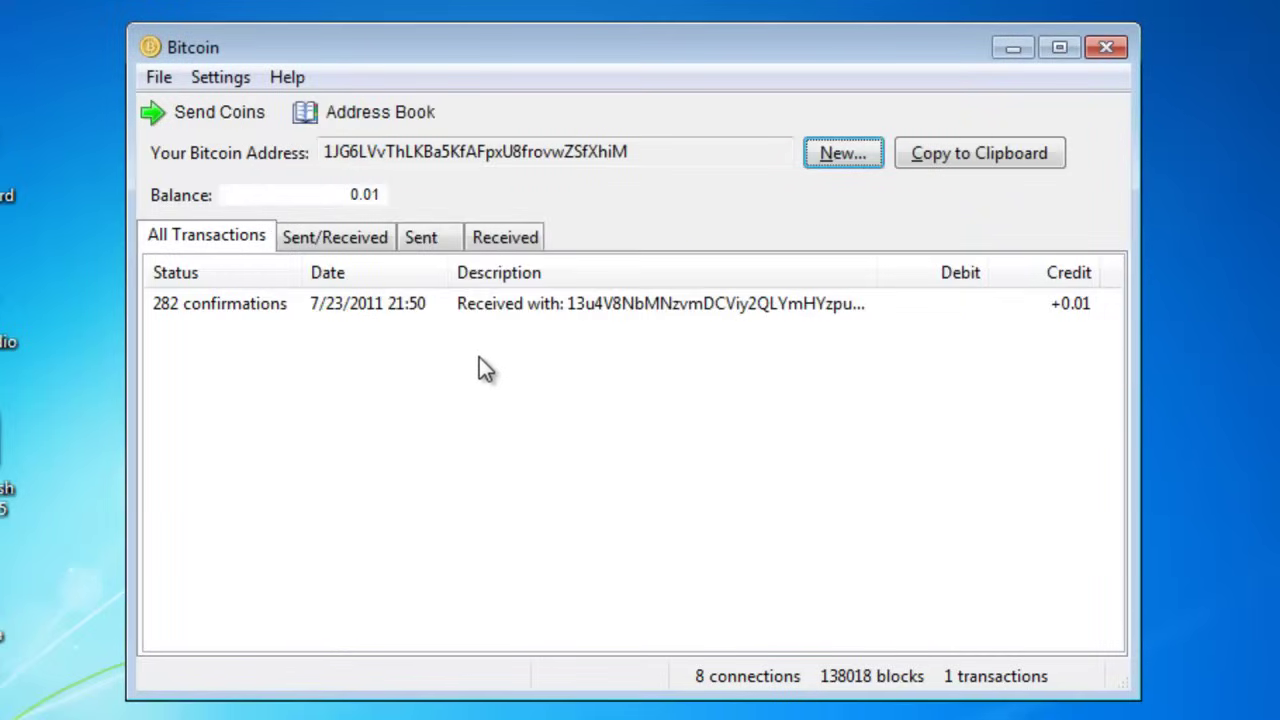
Step: Send 0.0095 BTC to the pasted address and acknowledge the Payment sent confirmation
click(264, 118)
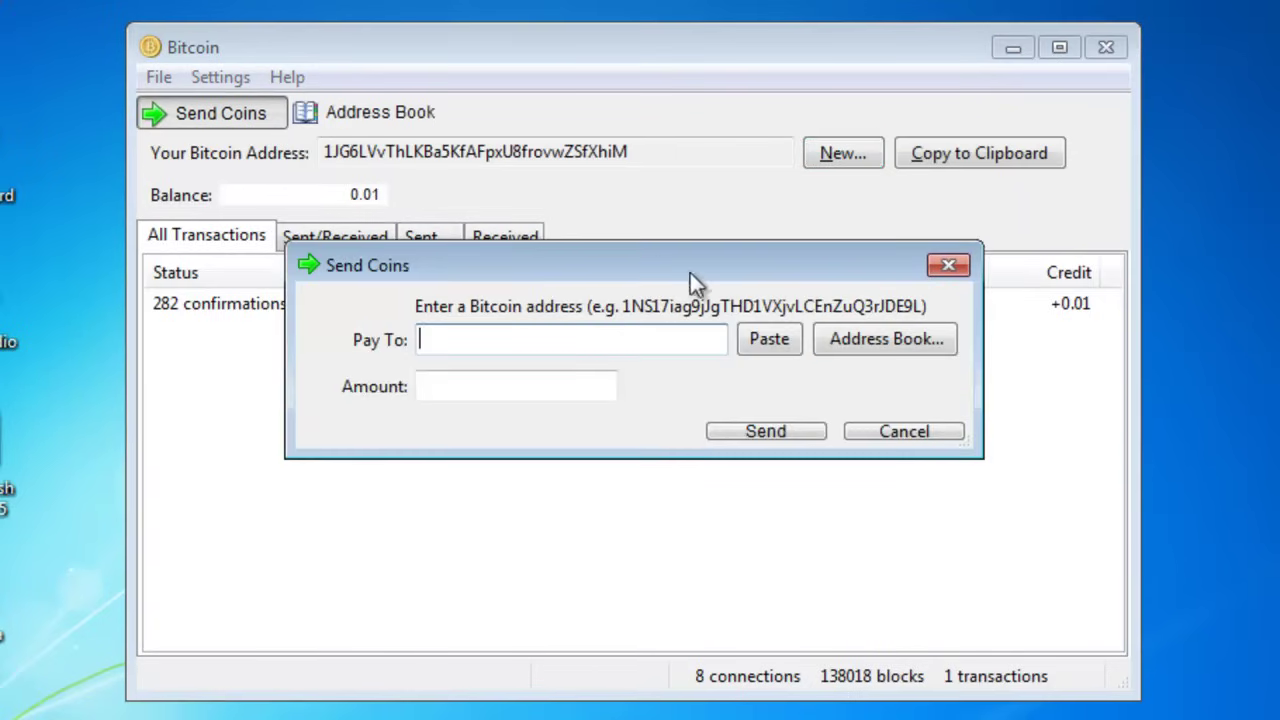
click(770, 339)
click(533, 390)
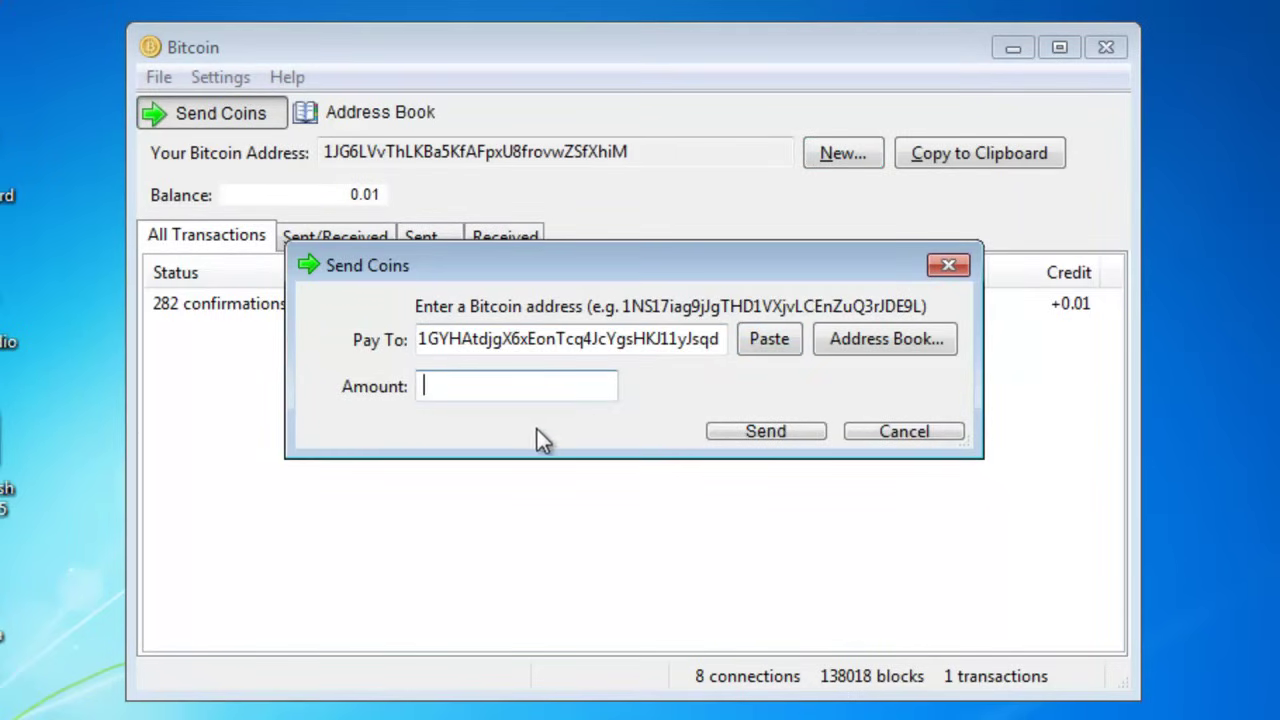
text(.00)
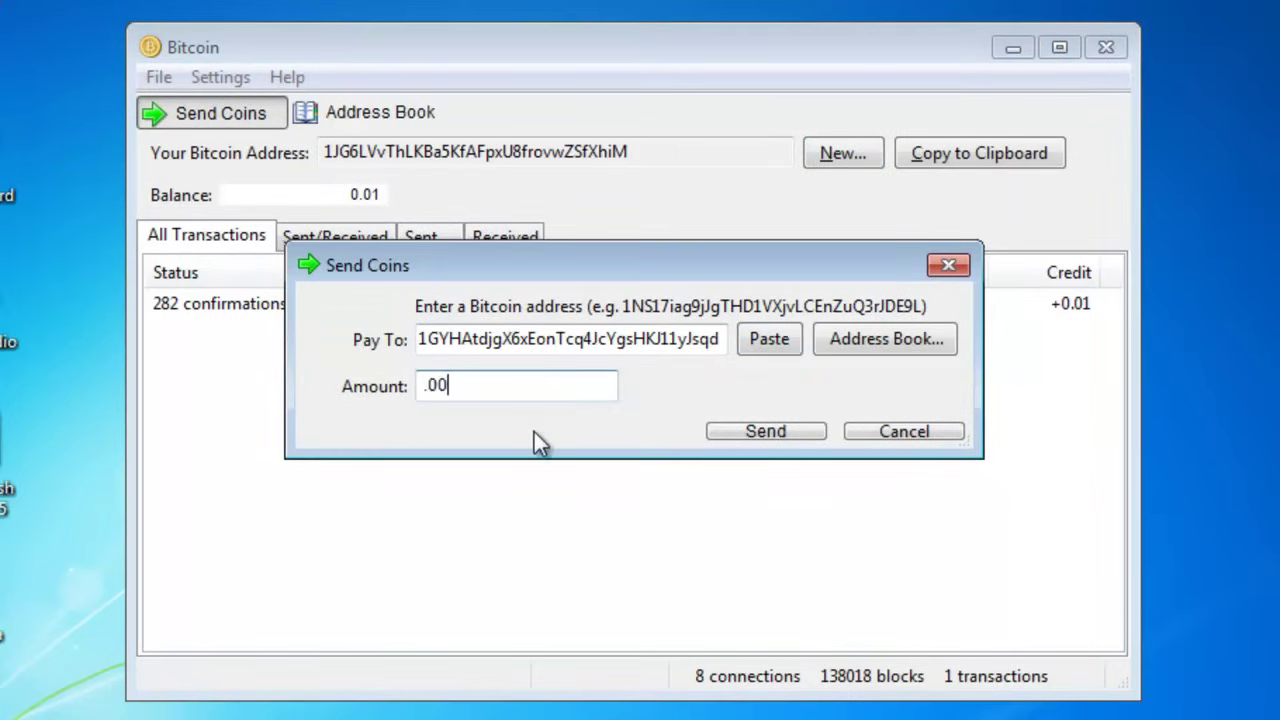
text(95)
click(752, 432)
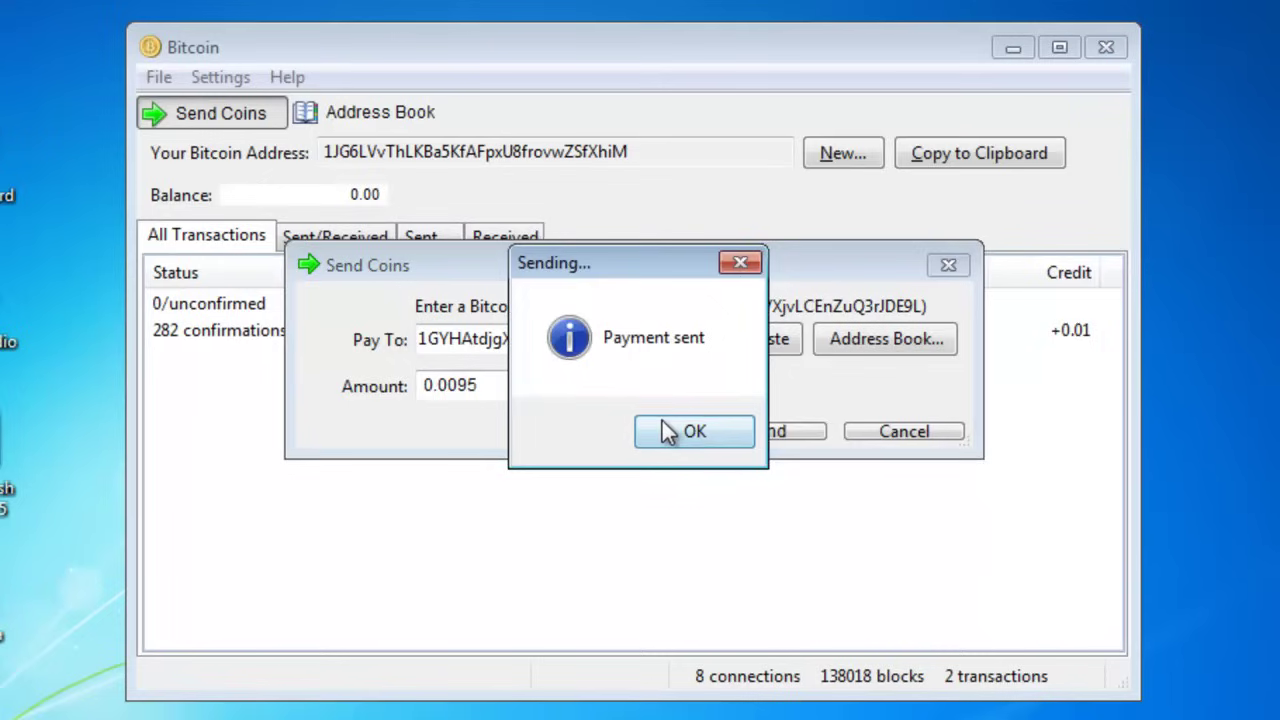
click(663, 431)
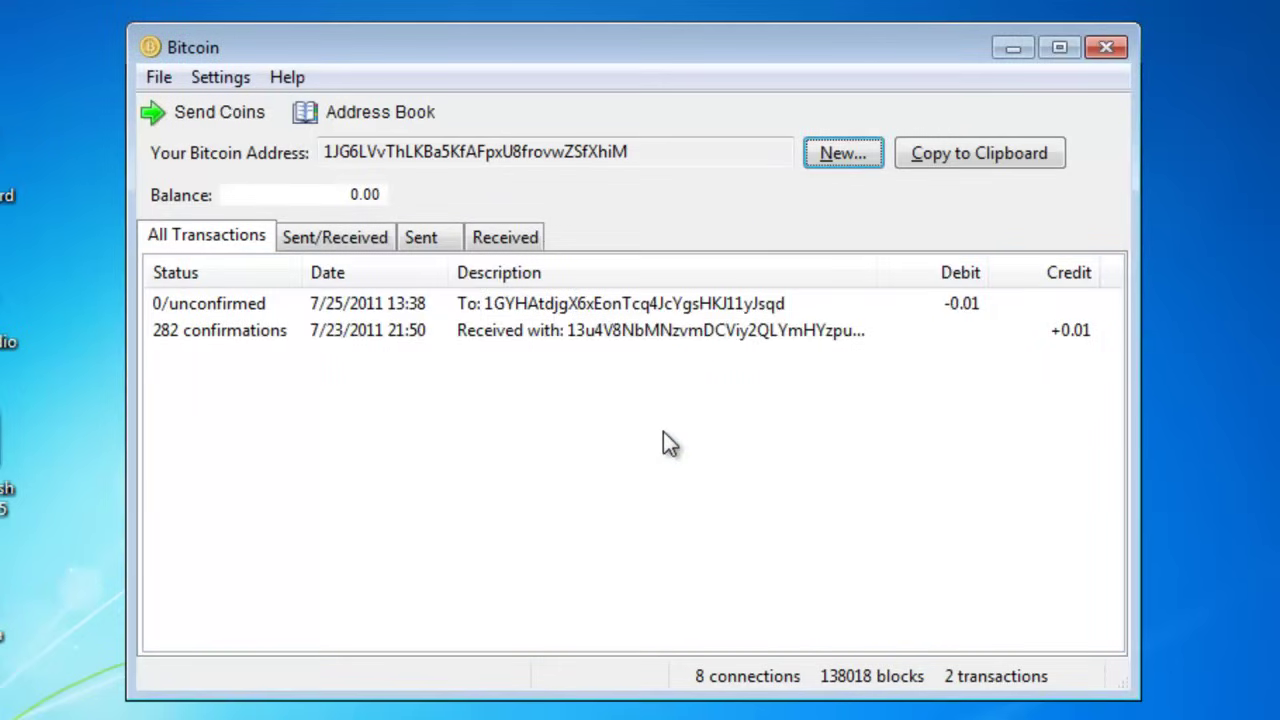